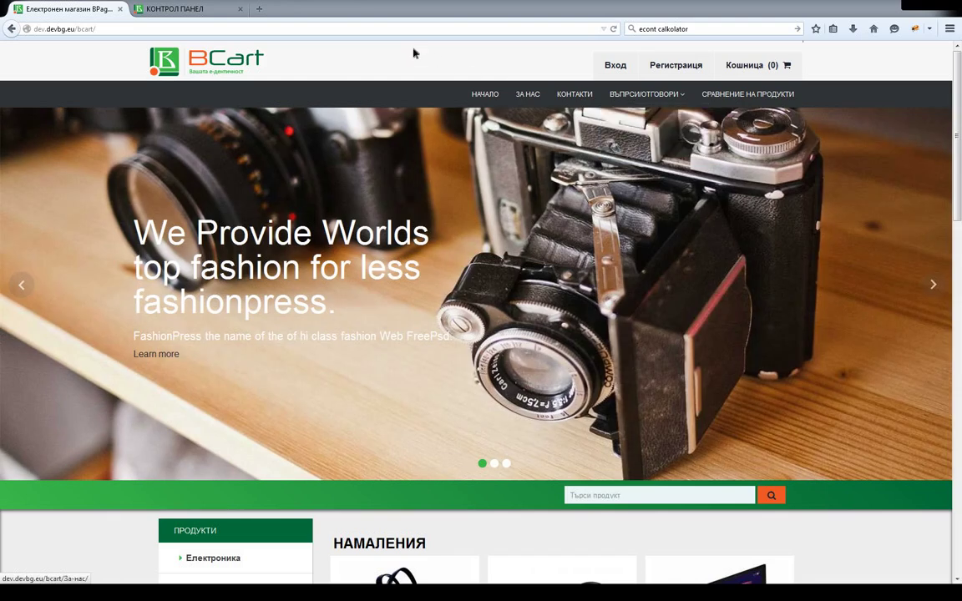
- Switch to the online store's control panel and open the categories list
click(196, 10)
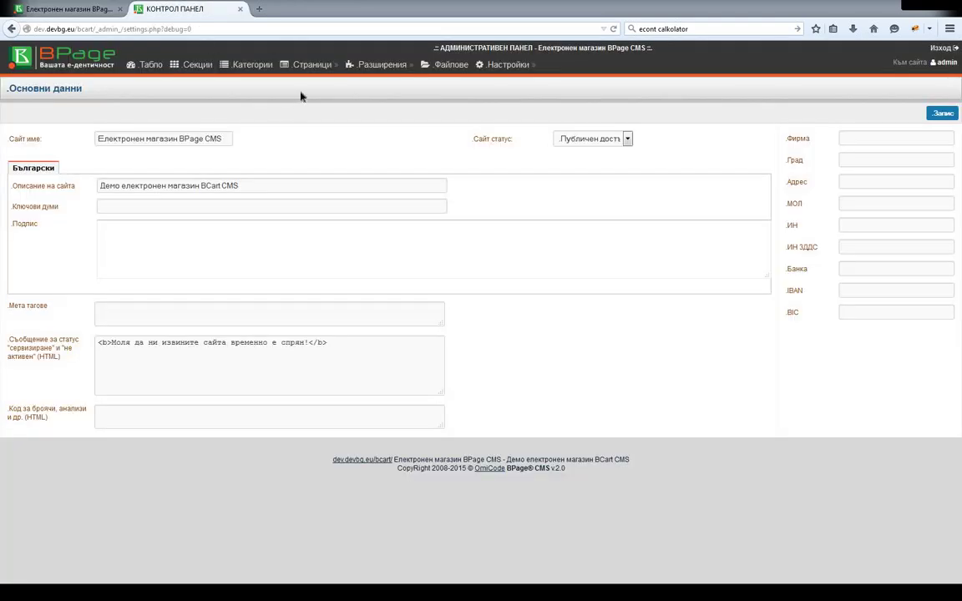
click(150, 64)
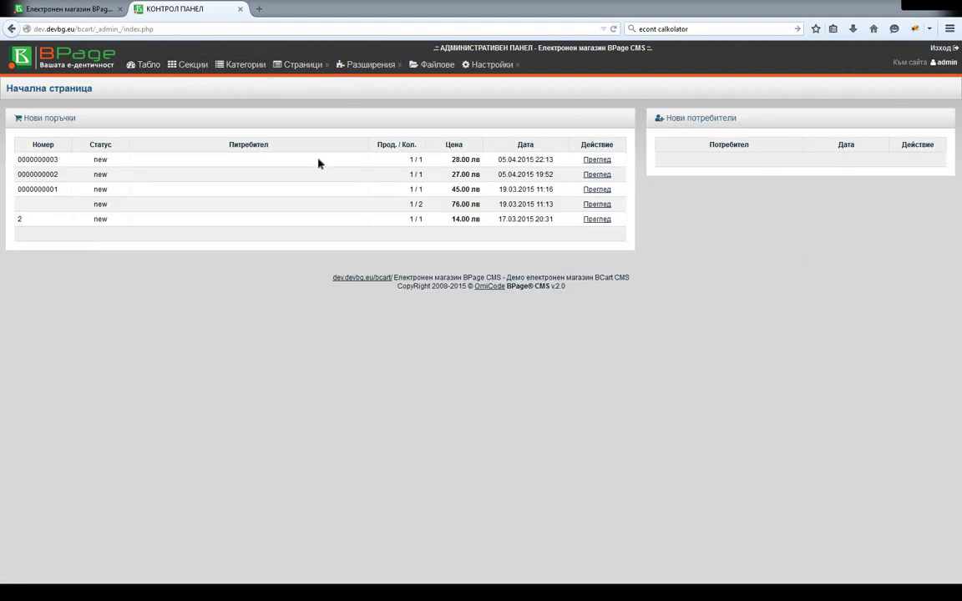
click(242, 64)
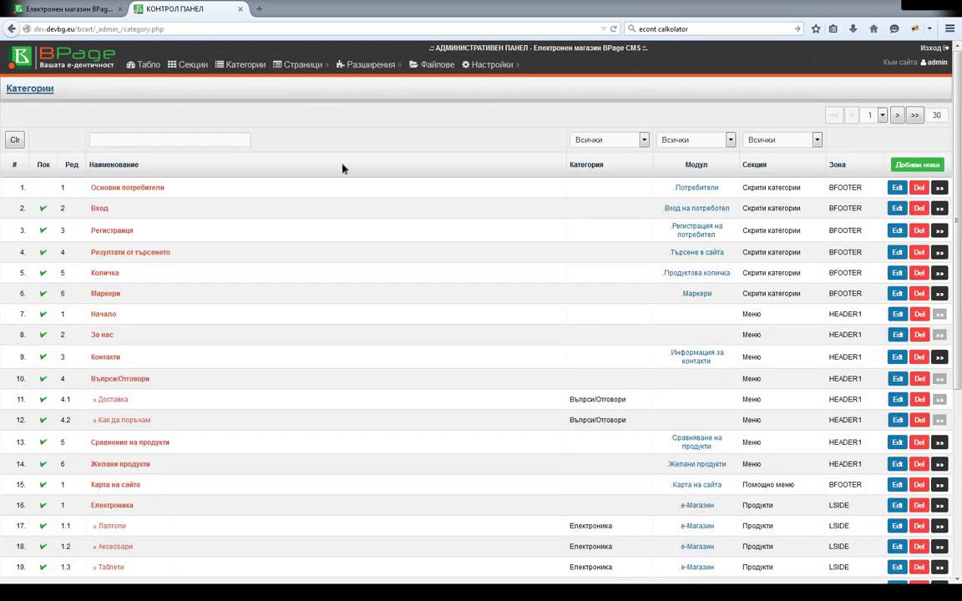
- Examine the category list, including its order number, parent category and section columns
scroll(342, 169, down, 4)
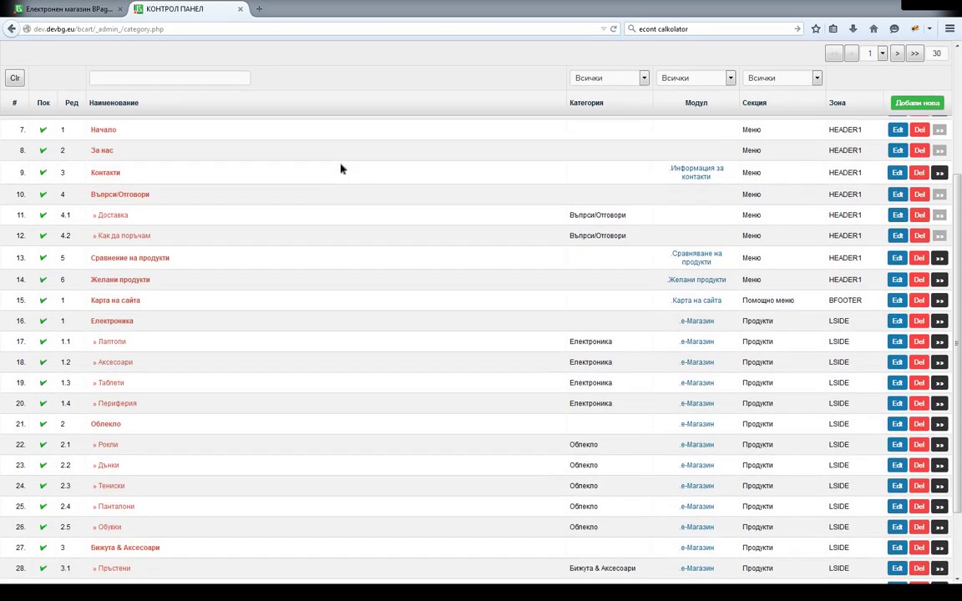
scroll(340, 168, up, 5)
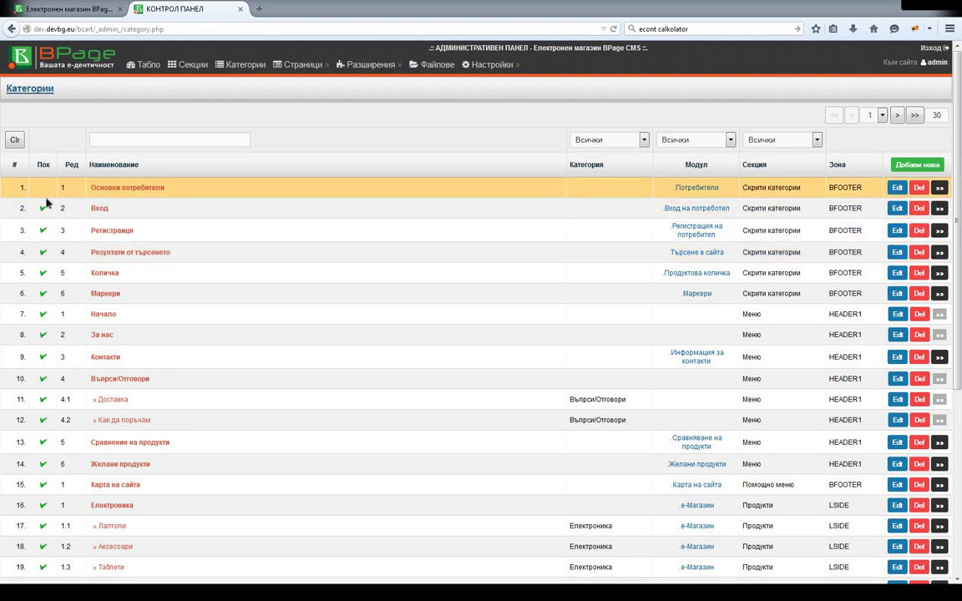
double_click(62, 252)
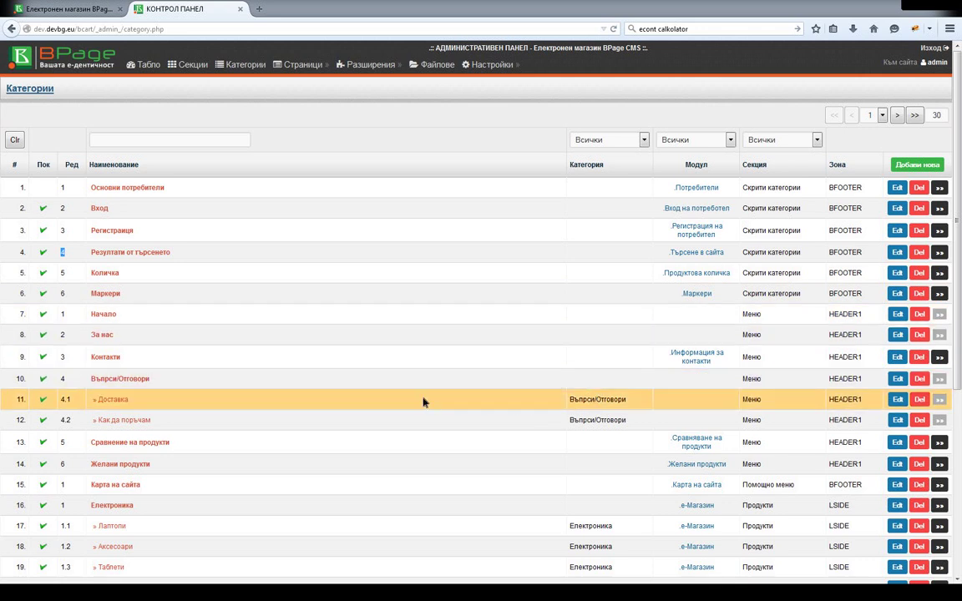
drag(578, 399, 615, 399)
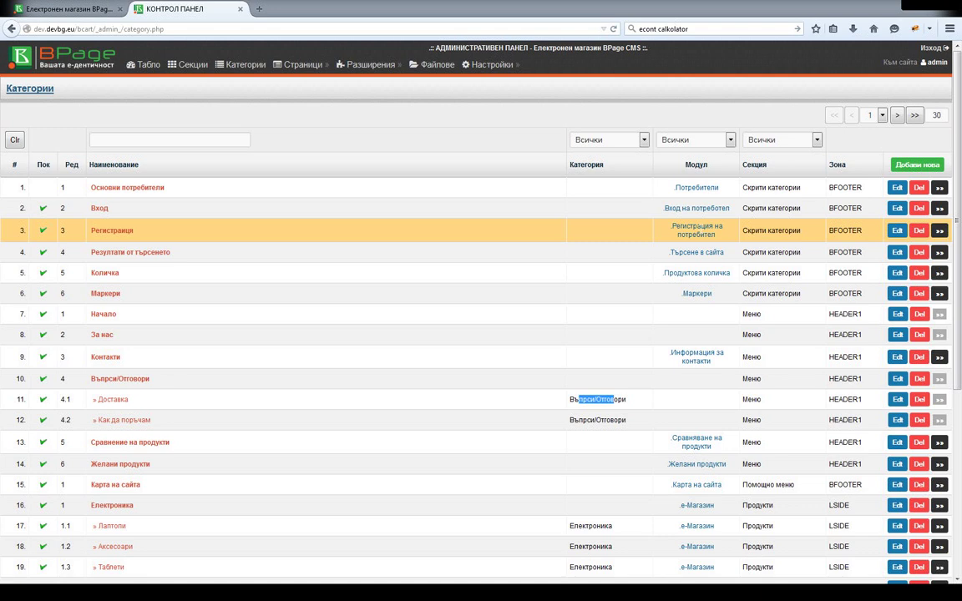
drag(793, 230, 752, 230)
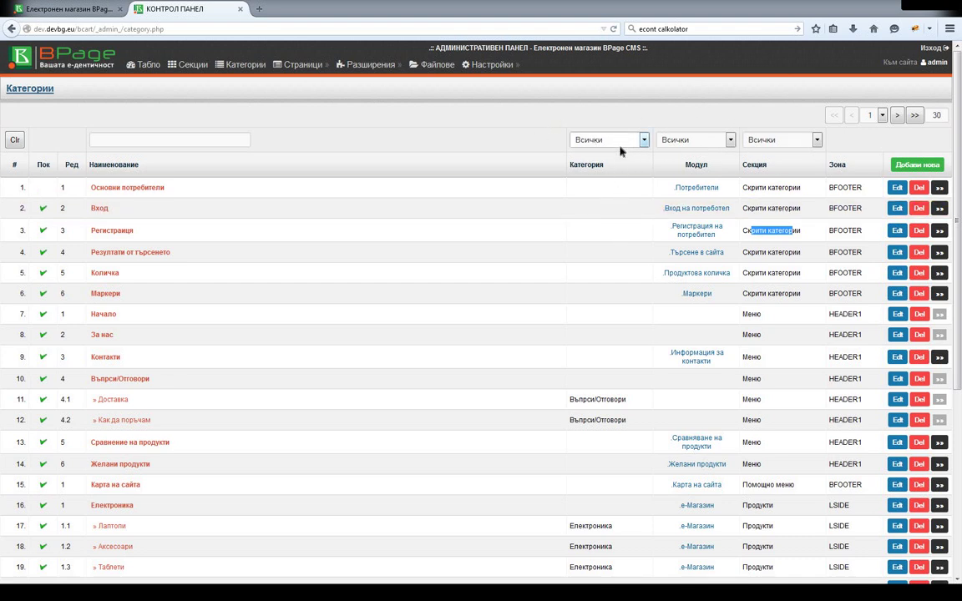
- Filter the category list by parent category Електроника and by module .е-Магазин, resetting each filter to Всички
click(632, 199)
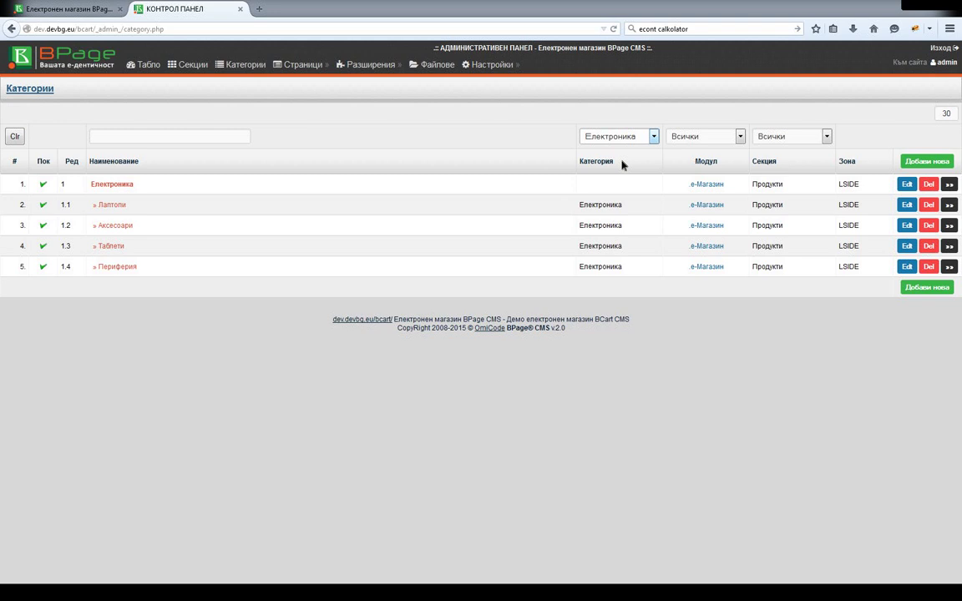
key(Up)
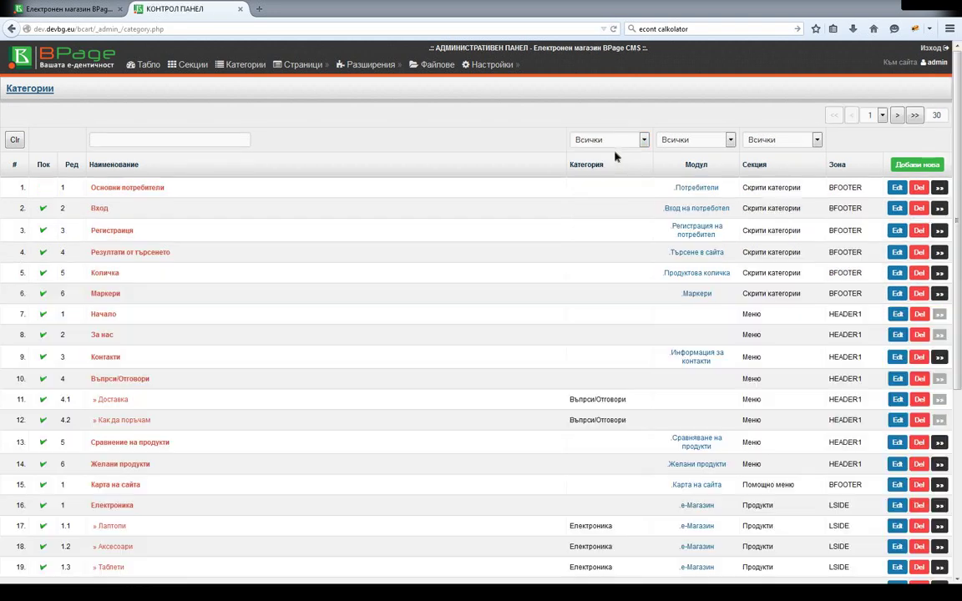
click(701, 201)
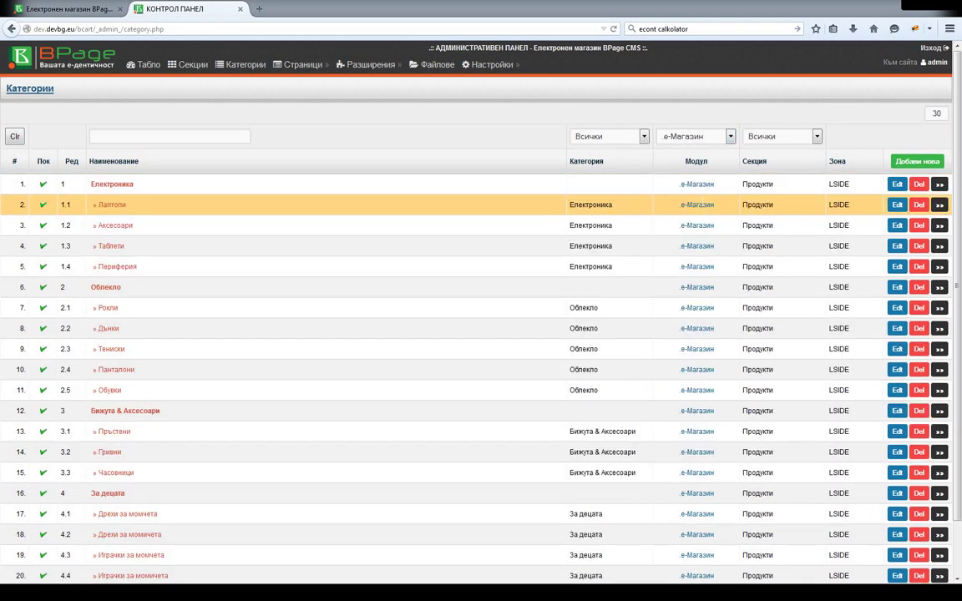
scroll(702, 203, down, 2)
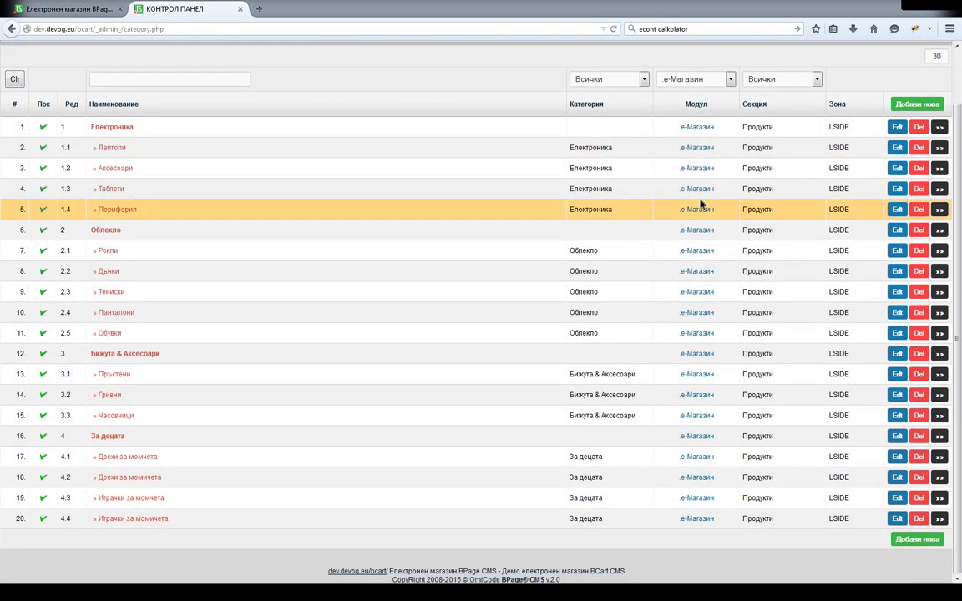
scroll(669, 204, up, 2)
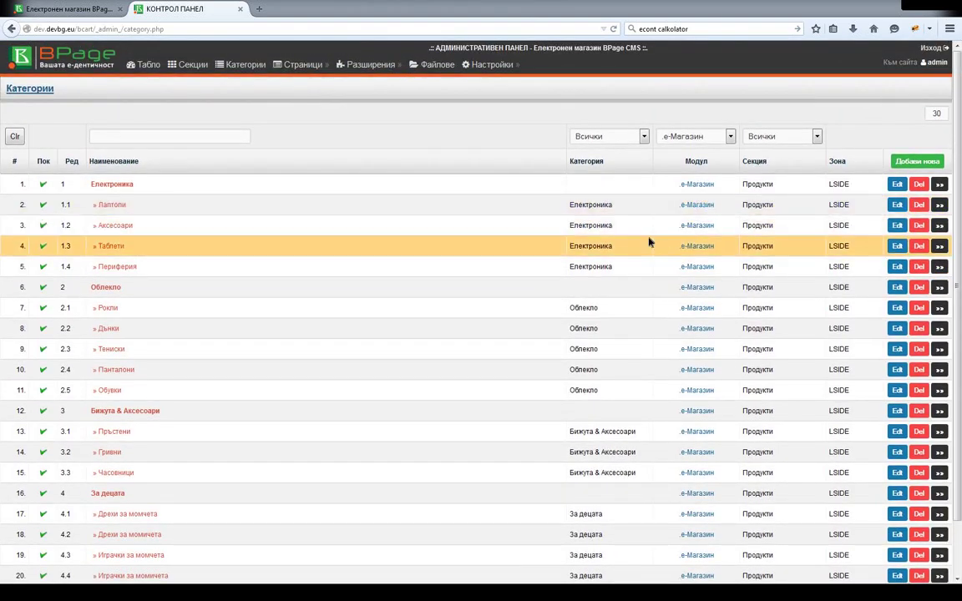
scroll(650, 241, down, 1)
scroll(650, 241, down, 1)
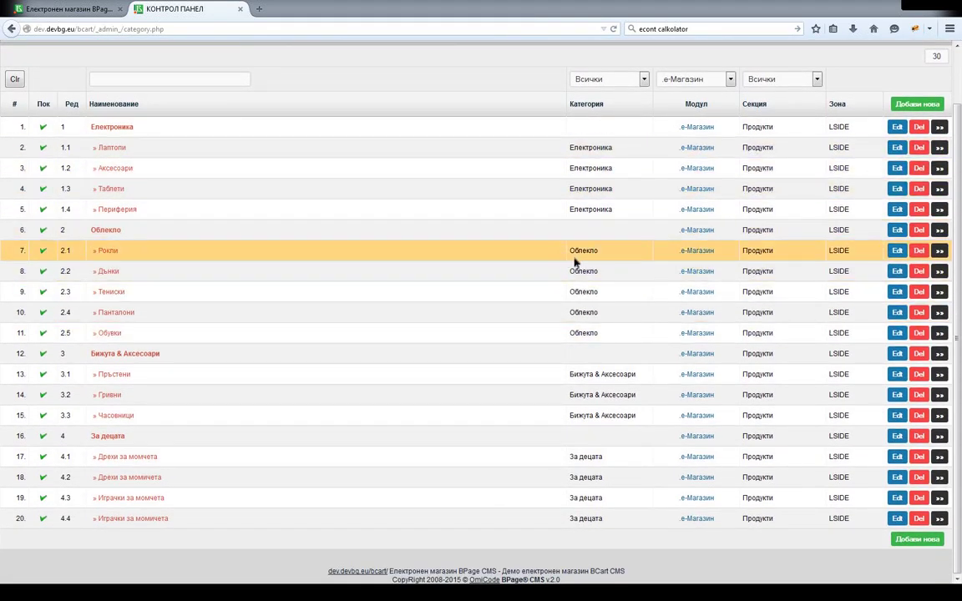
click(717, 79)
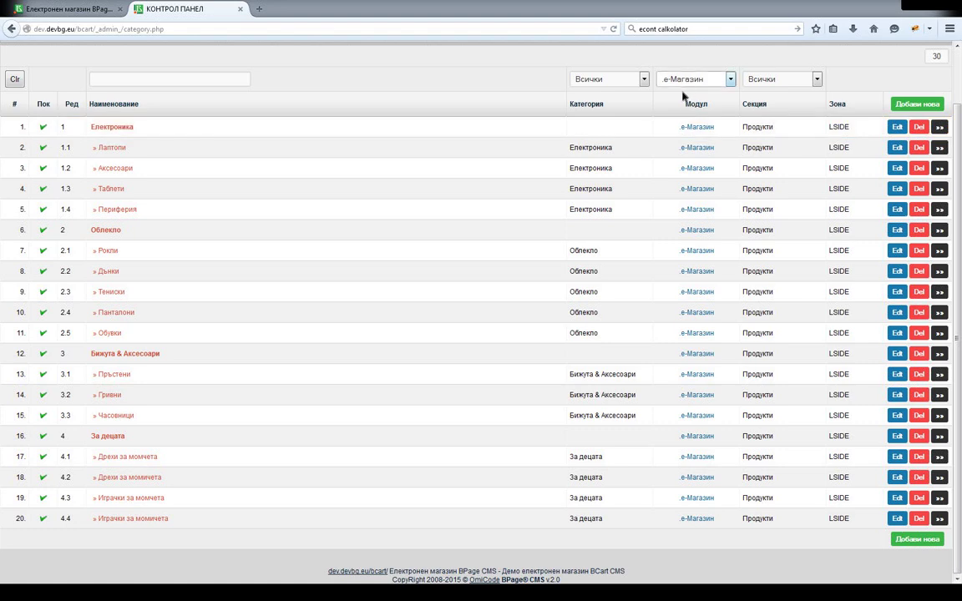
click(684, 94)
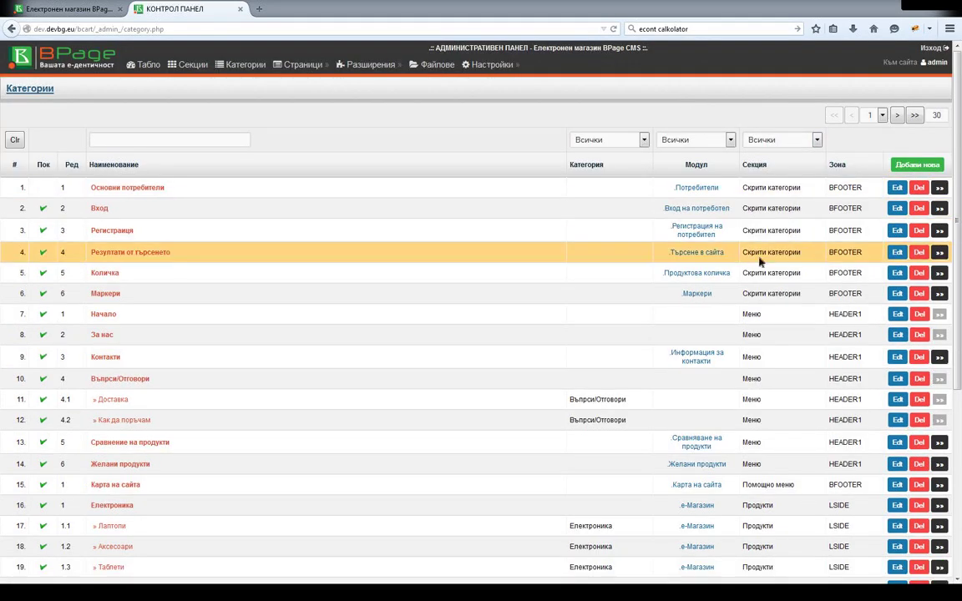
- Filter the categories by section Меню and compare them with the storefront's navigation menu
click(811, 165)
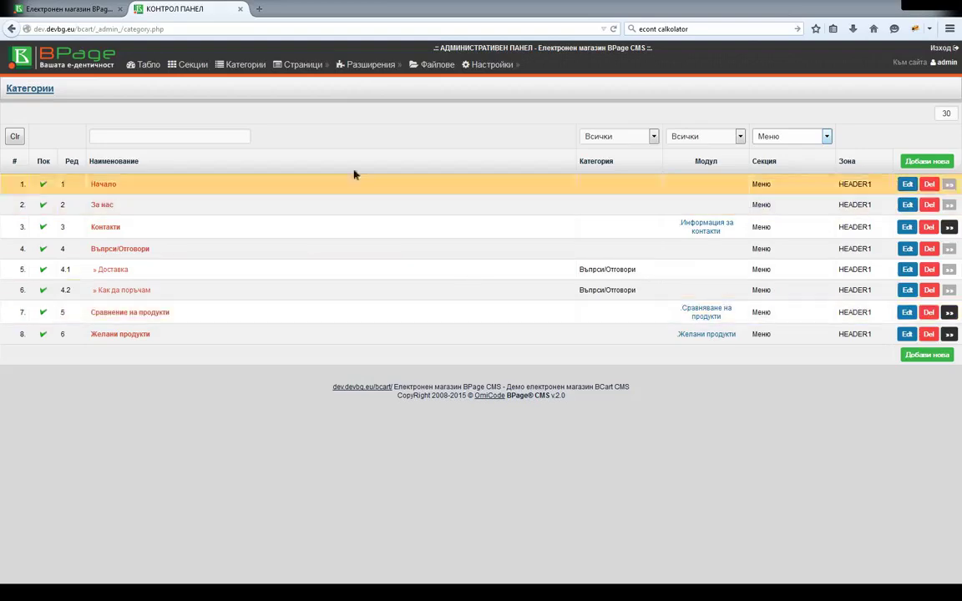
click(90, 15)
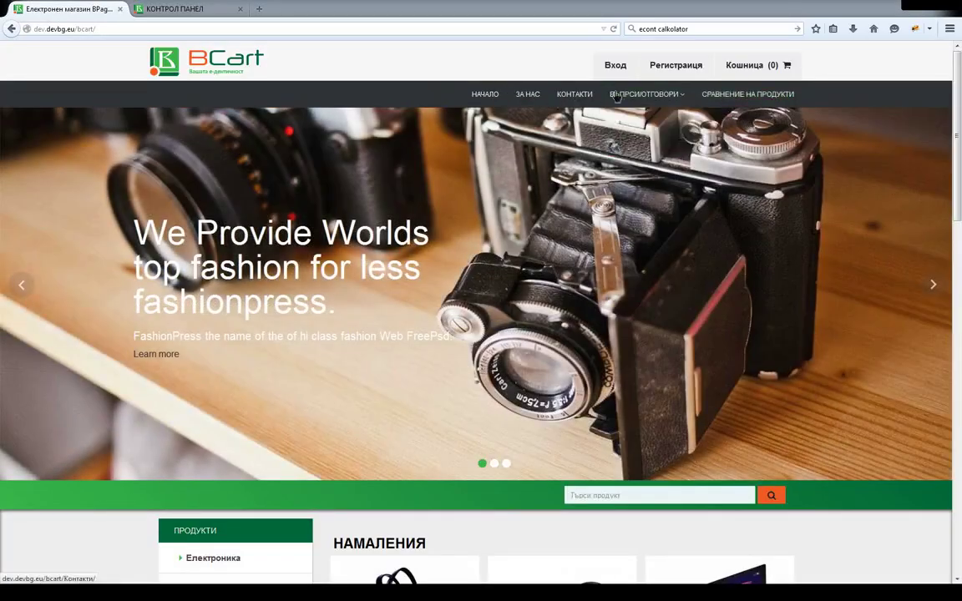
click(198, 16)
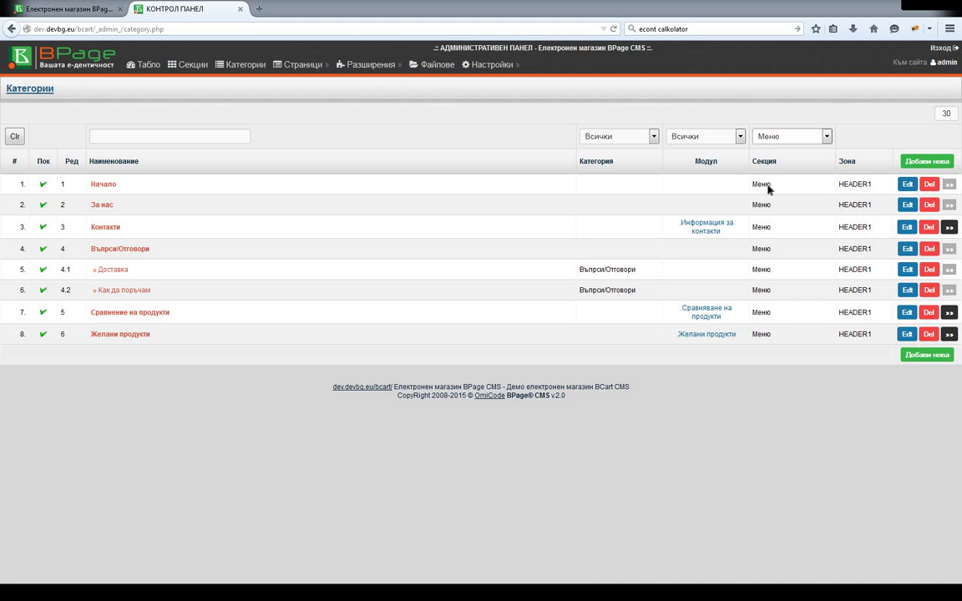
- Filter the categories by section Продукти and compare them with the storefront's product category list
key(Down)
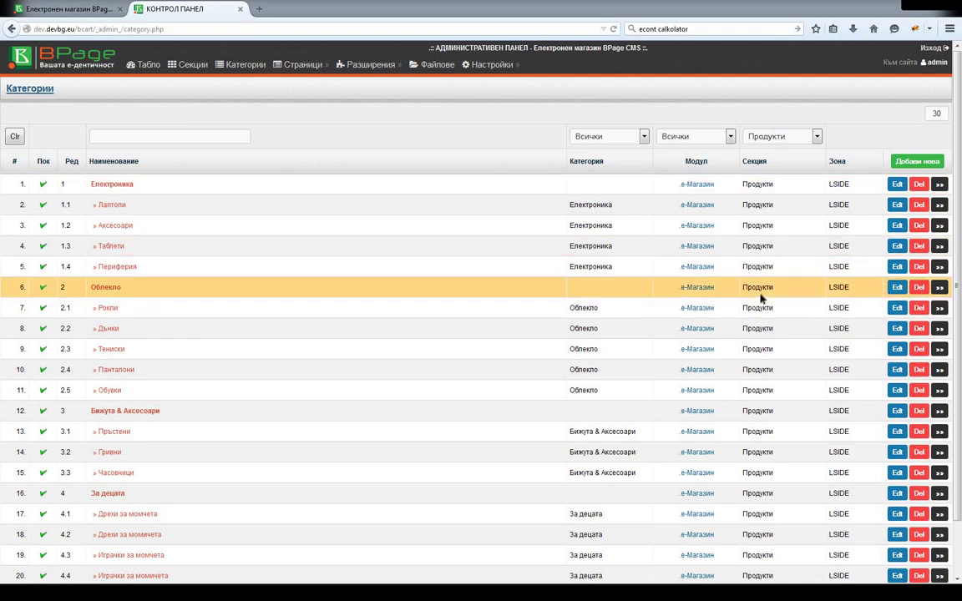
scroll(760, 298, down, 2)
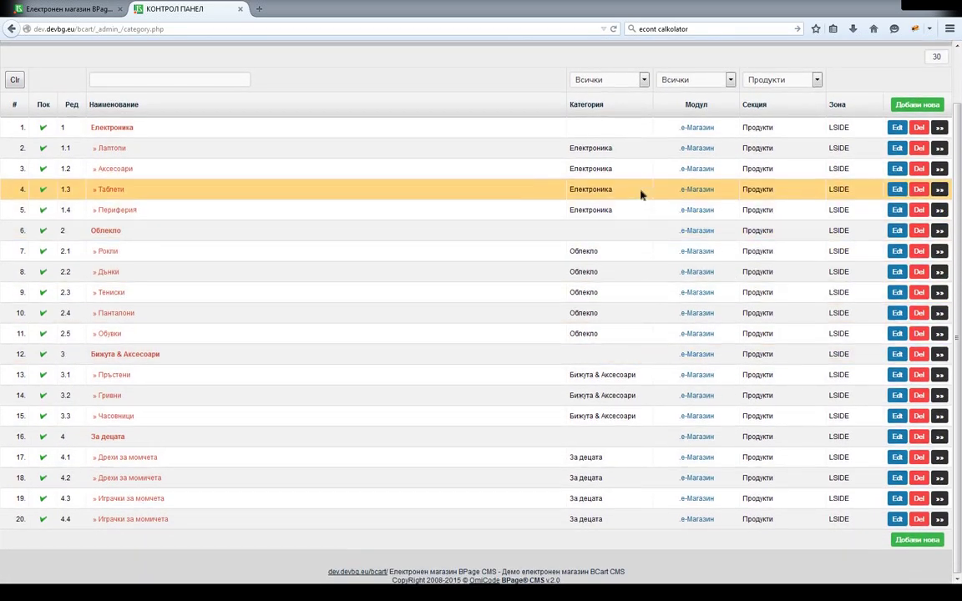
scroll(640, 193, up, 2)
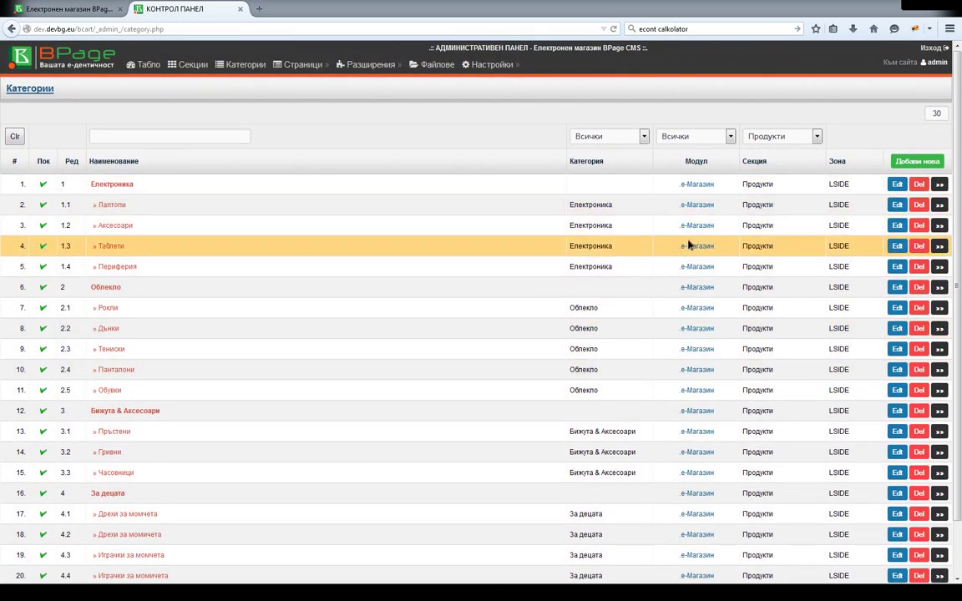
click(60, 14)
scroll(241, 289, down, 3)
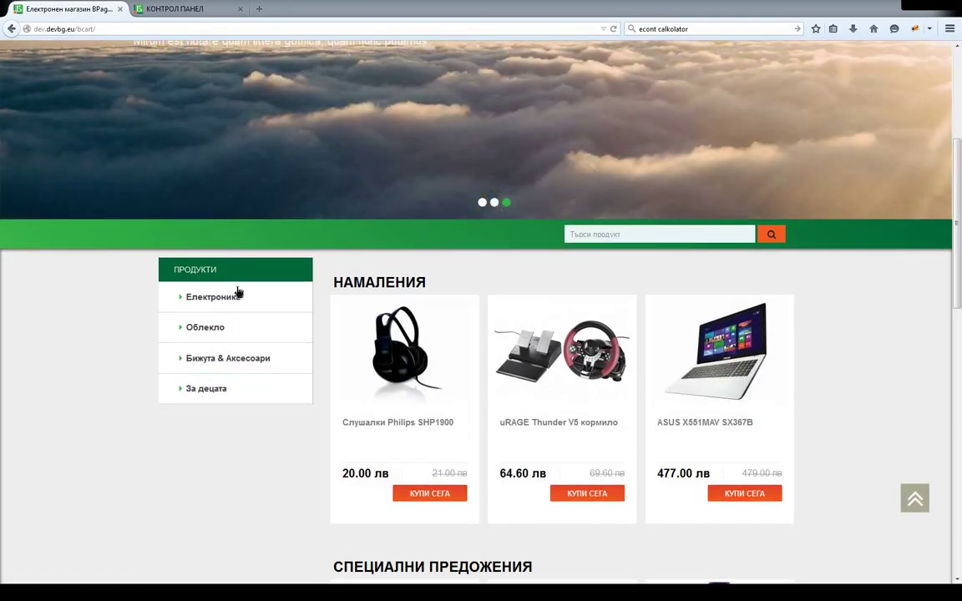
click(174, 10)
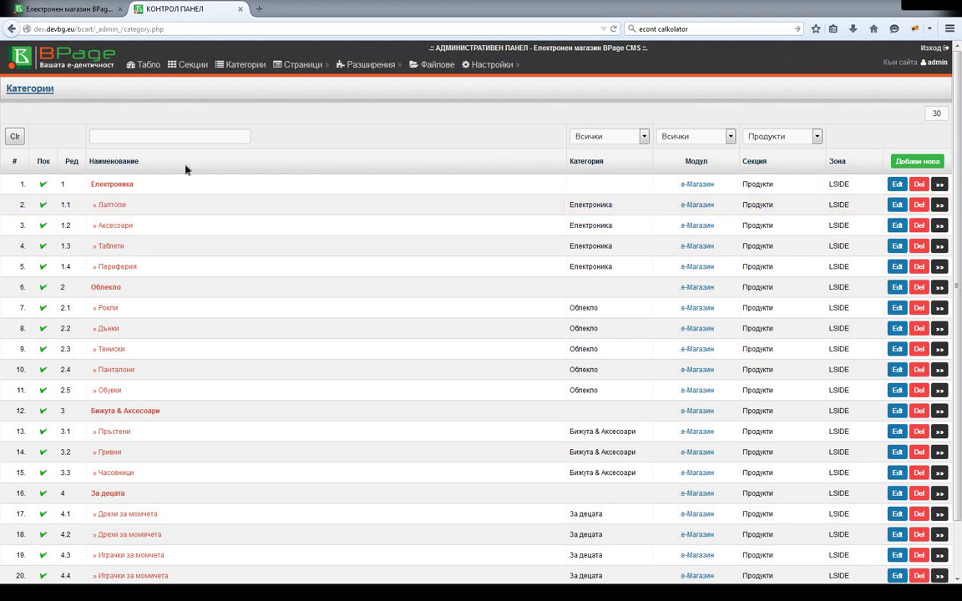
- Try the name search field and reset the section filter to Всички
click(172, 134)
scroll(212, 205, down, 1)
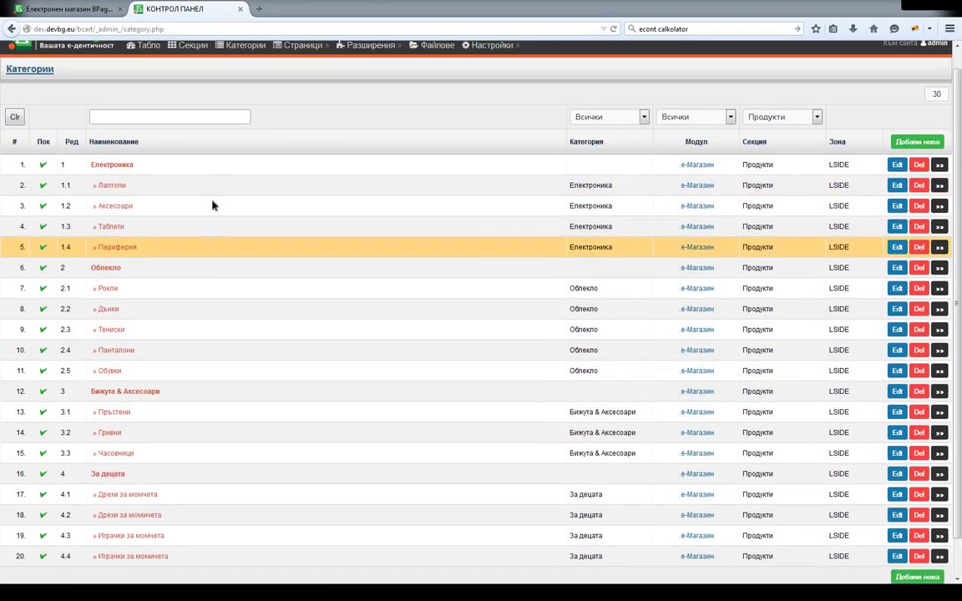
scroll(210, 204, up, 1)
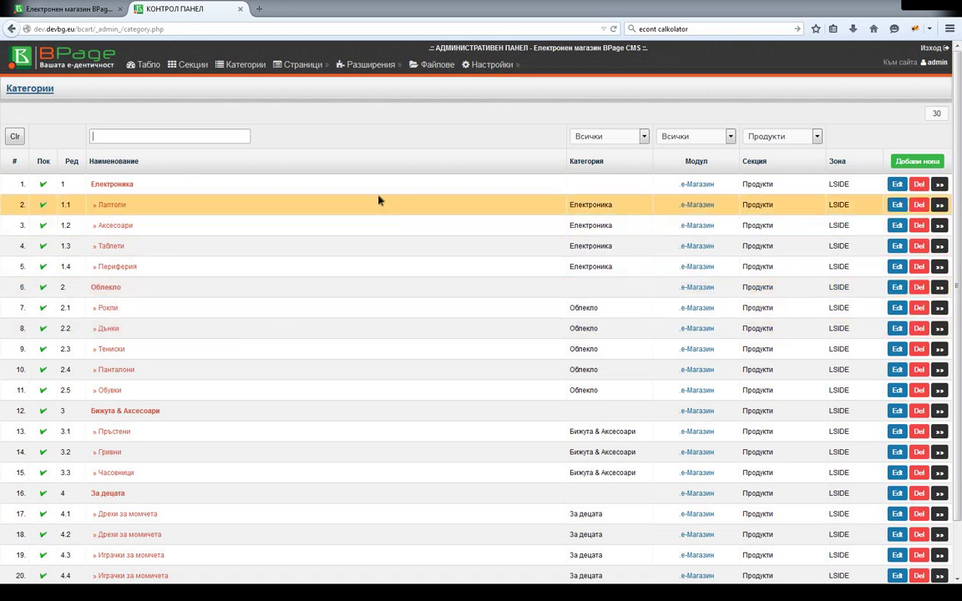
click(814, 136)
click(767, 151)
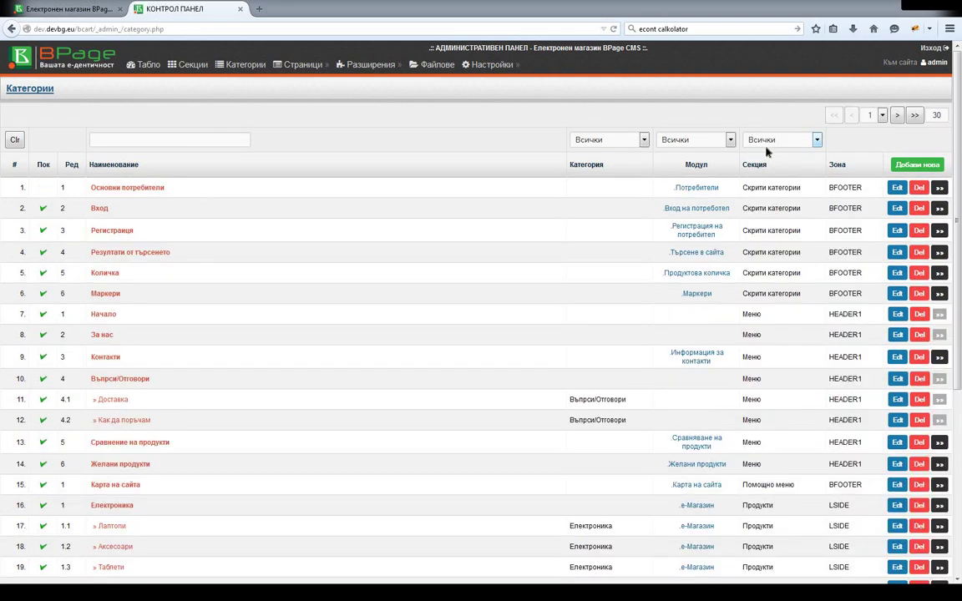
- Look through the first page of the full category list and check its page selector and rows-per-page setting
scroll(463, 118, down, 10)
scroll(466, 119, up, 9)
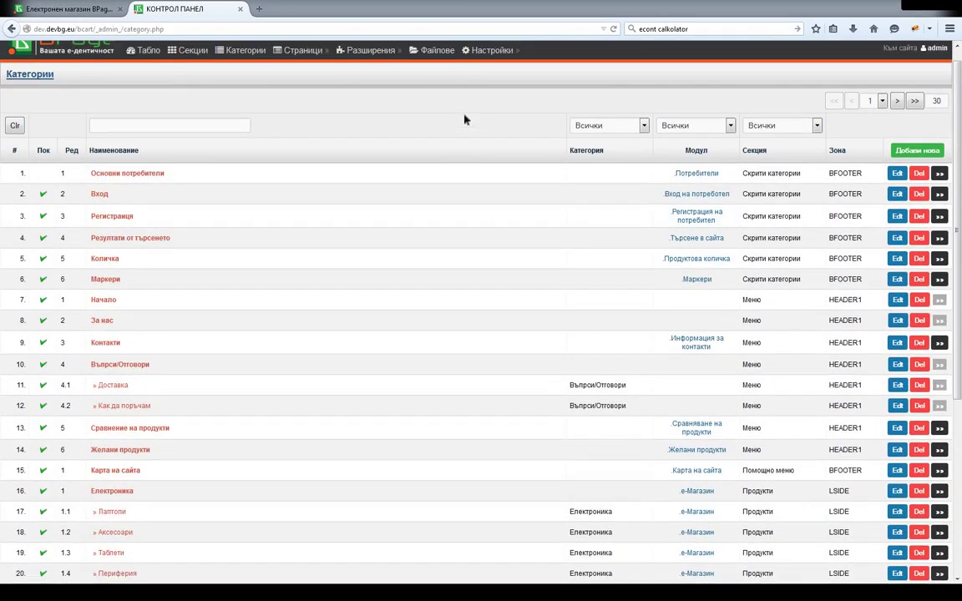
scroll(464, 118, down, 5)
scroll(464, 119, up, 6)
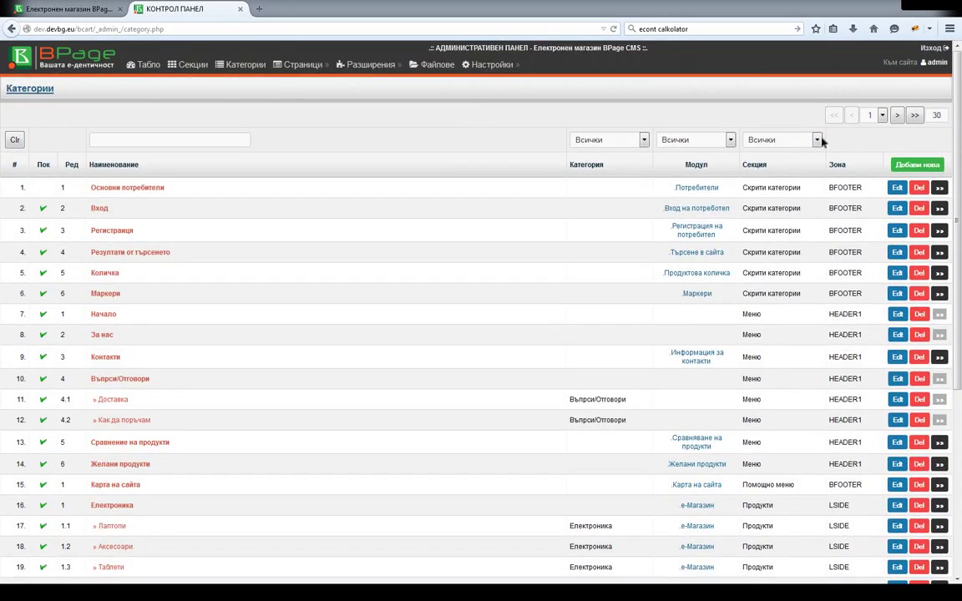
click(872, 119)
click(874, 137)
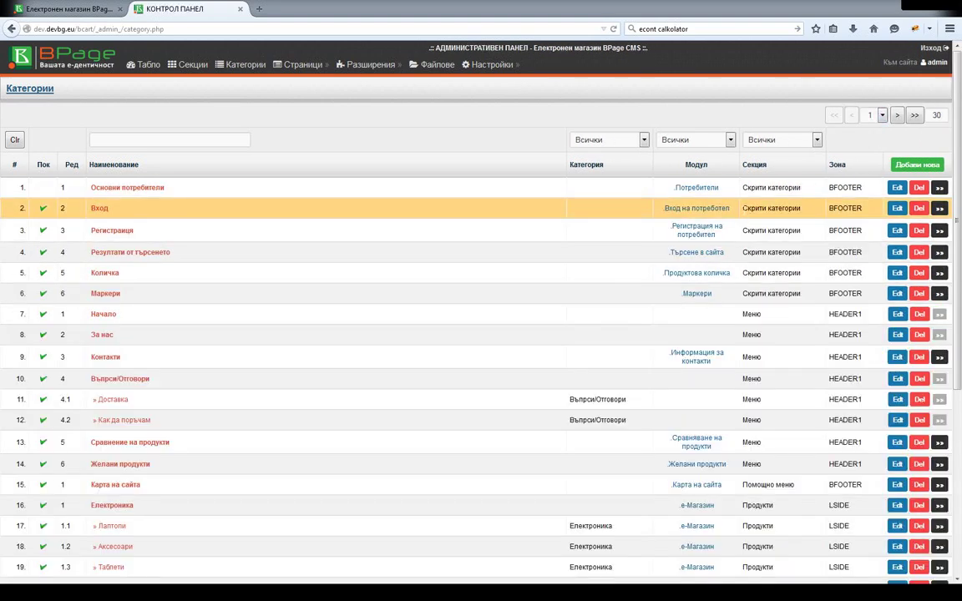
scroll(574, 213, down, 5)
scroll(574, 213, up, 5)
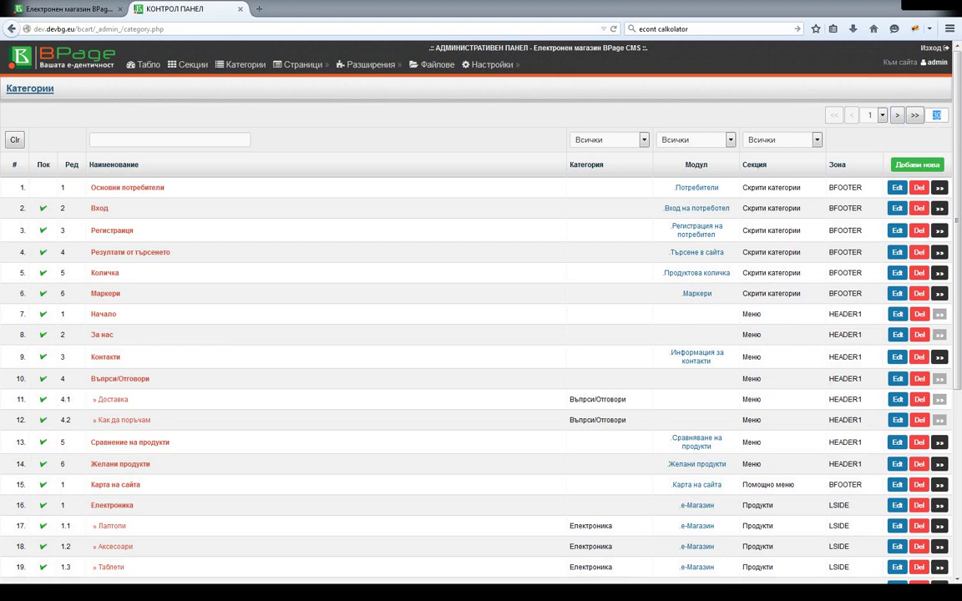
- View the second page of the category list and return to the first page
scroll(769, 302, down, 1)
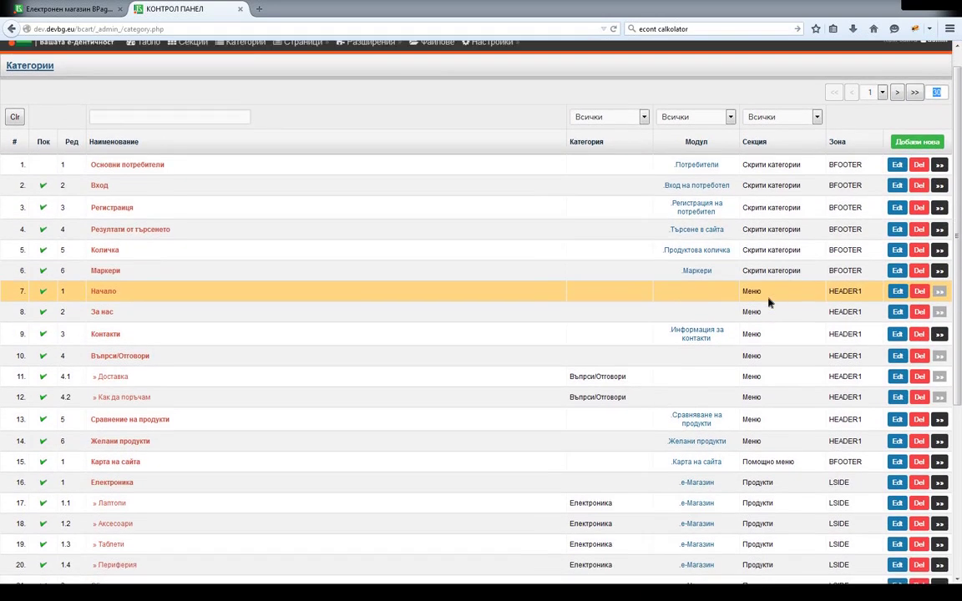
scroll(768, 302, up, 1)
click(897, 116)
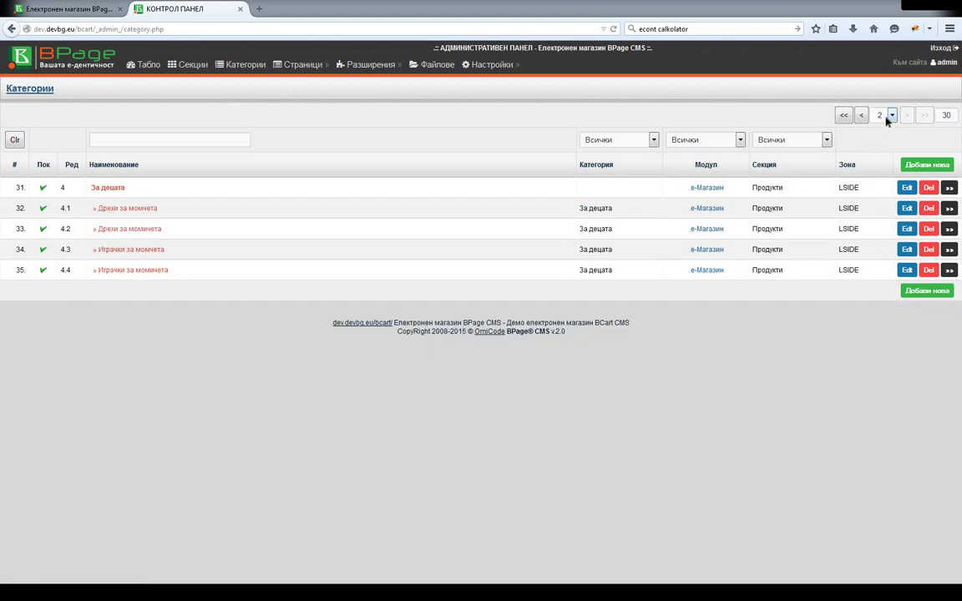
click(844, 115)
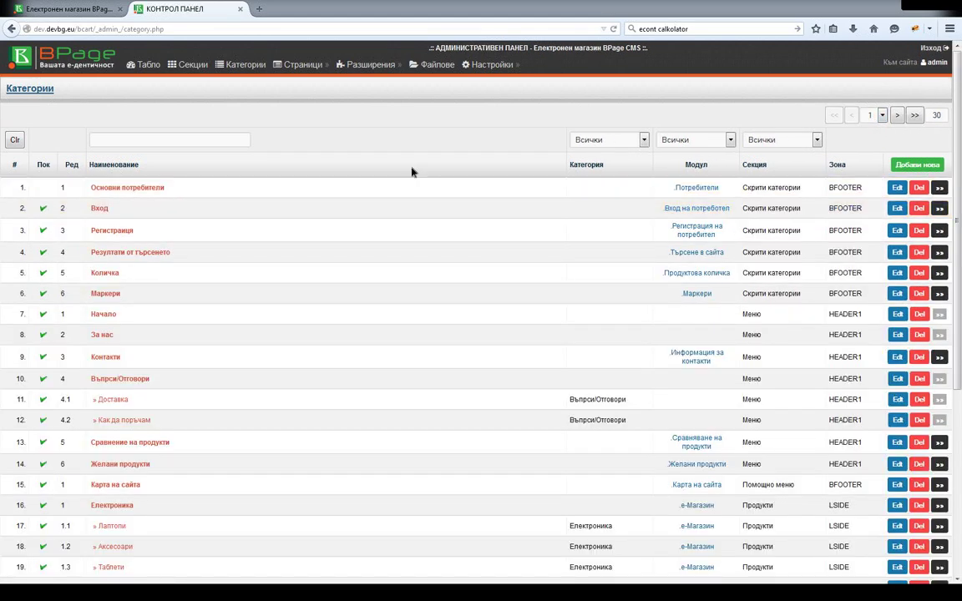
- Start a new category, review the option for showing it, and set its section to Меню
click(919, 165)
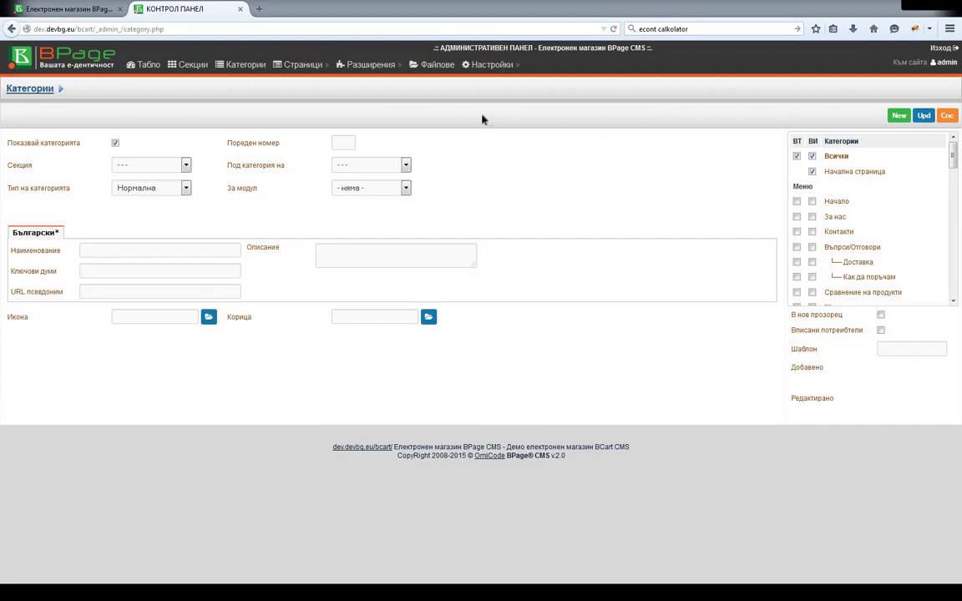
drag(12, 143, 82, 147)
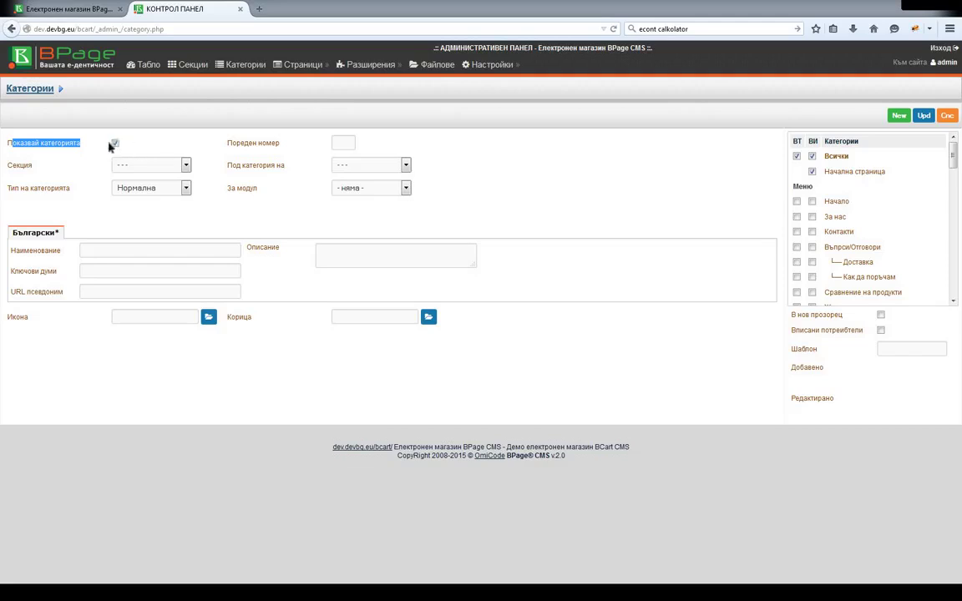
drag(17, 142, 88, 149)
key(Tab)
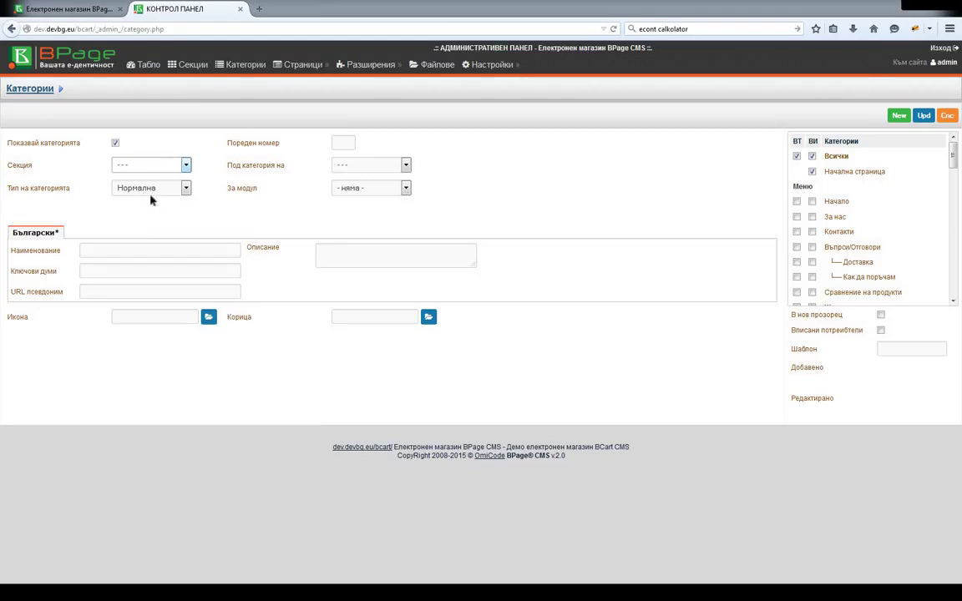
key(Down)
- Make the new category a subcategory of Въпрси/Отговори
key(Tab)
key(Tab)
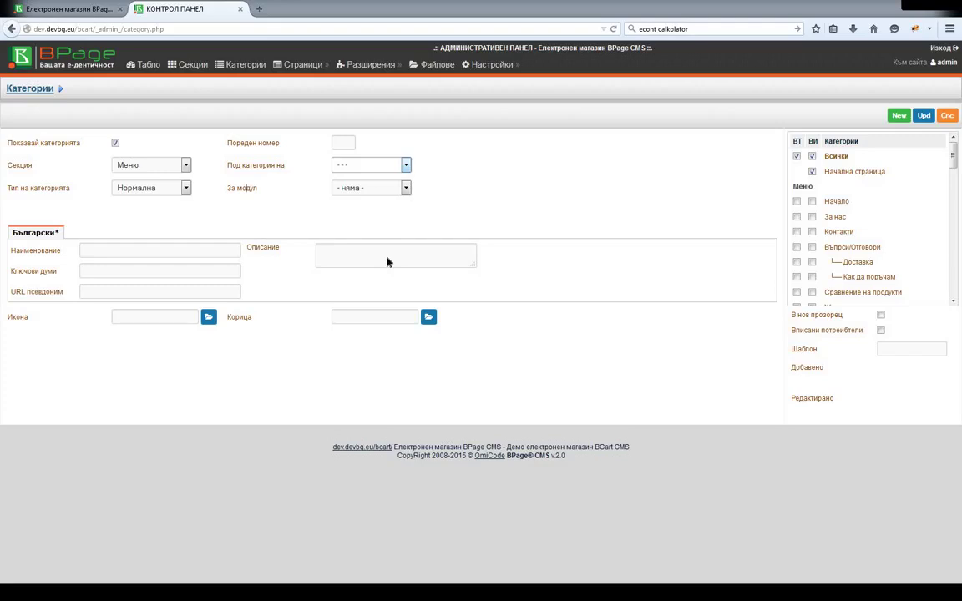
key(Down)
key(Down)
key(Down)
key(Down)
- Look at the Въпрси/Отговори menu entry and its page in the storefront, and return to the category form
click(77, 8)
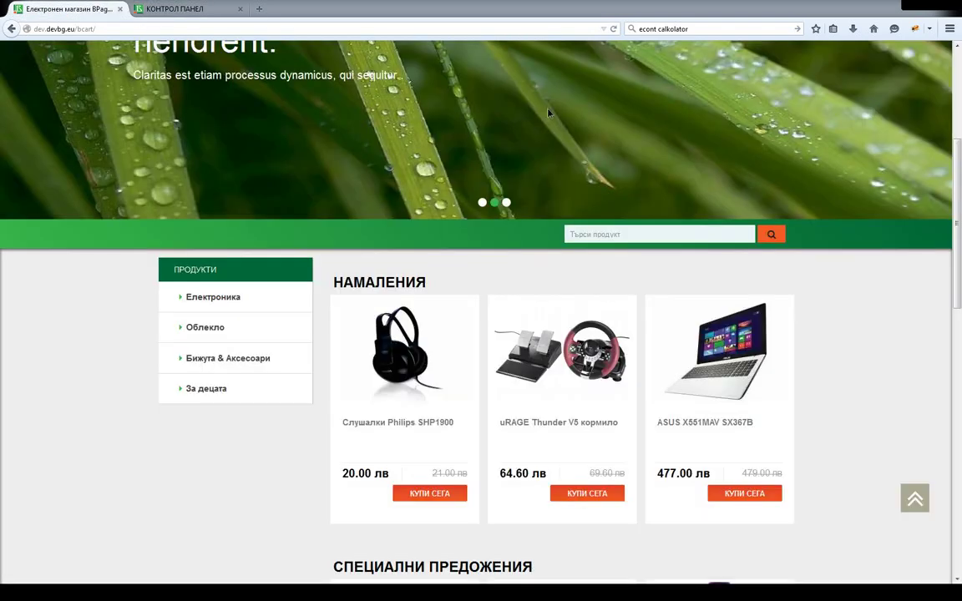
scroll(517, 105, up, 3)
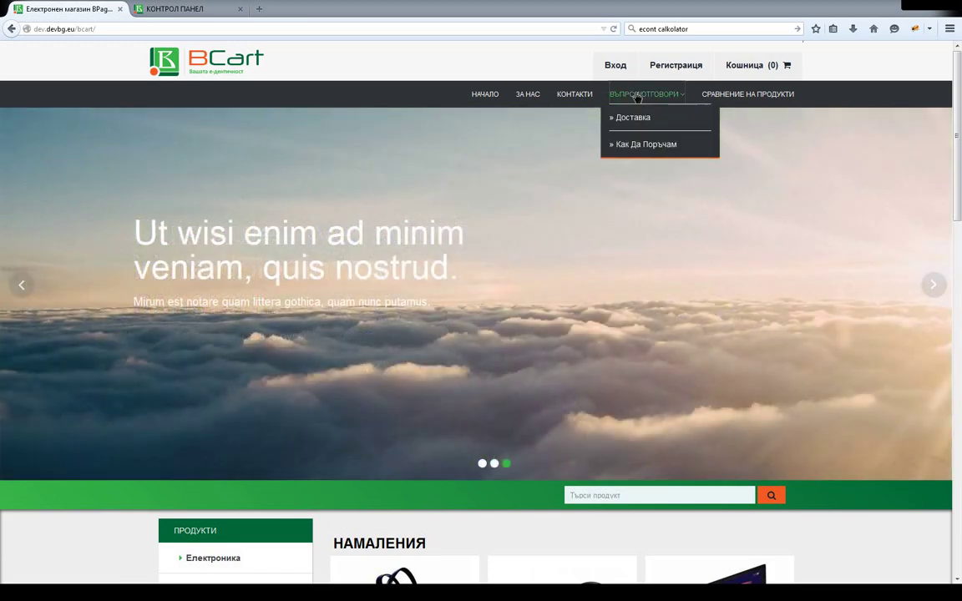
click(643, 93)
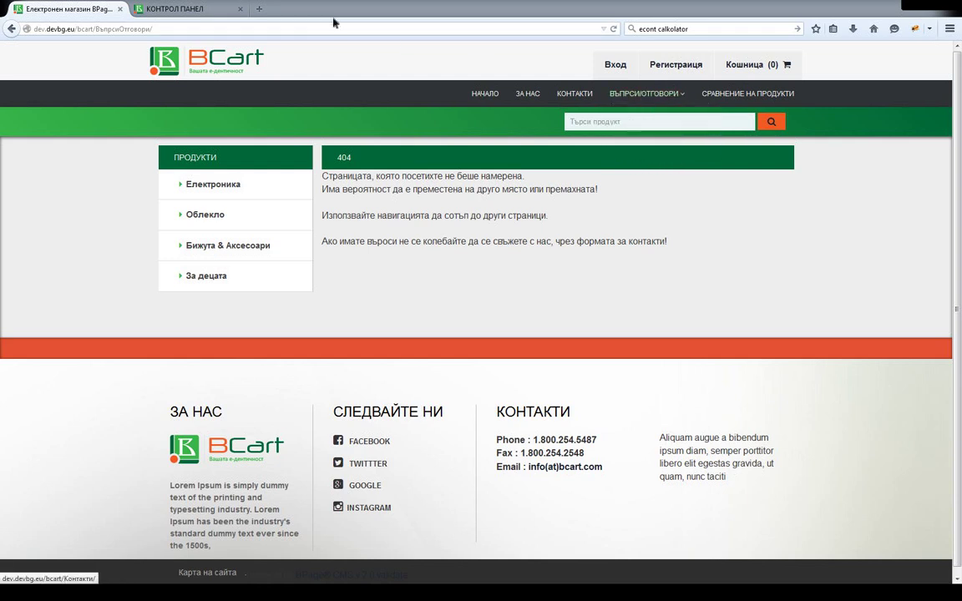
click(198, 9)
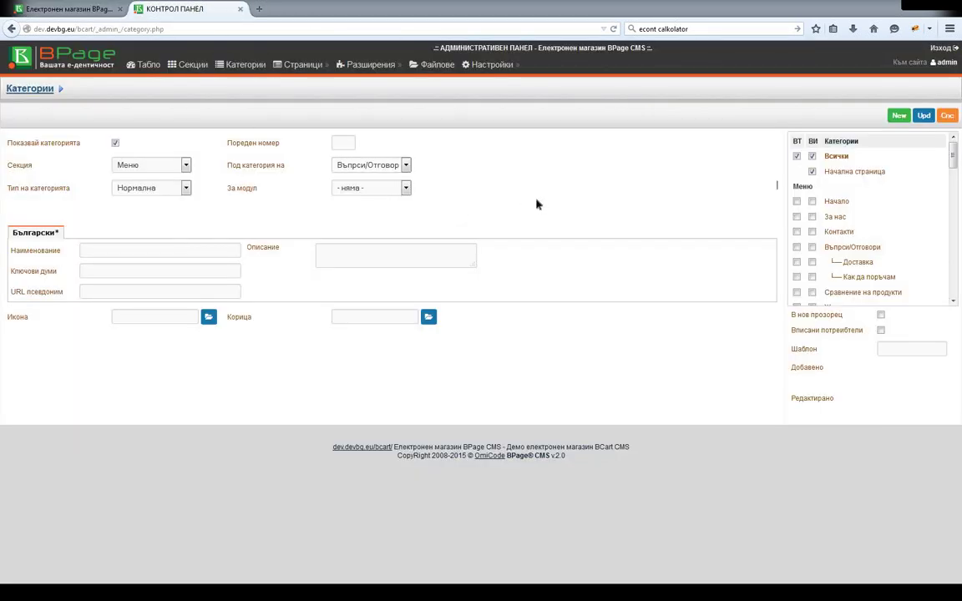
- Try the category type Към категория and view the Дънки subcategory of Облекло in the storefront for comparison
click(164, 215)
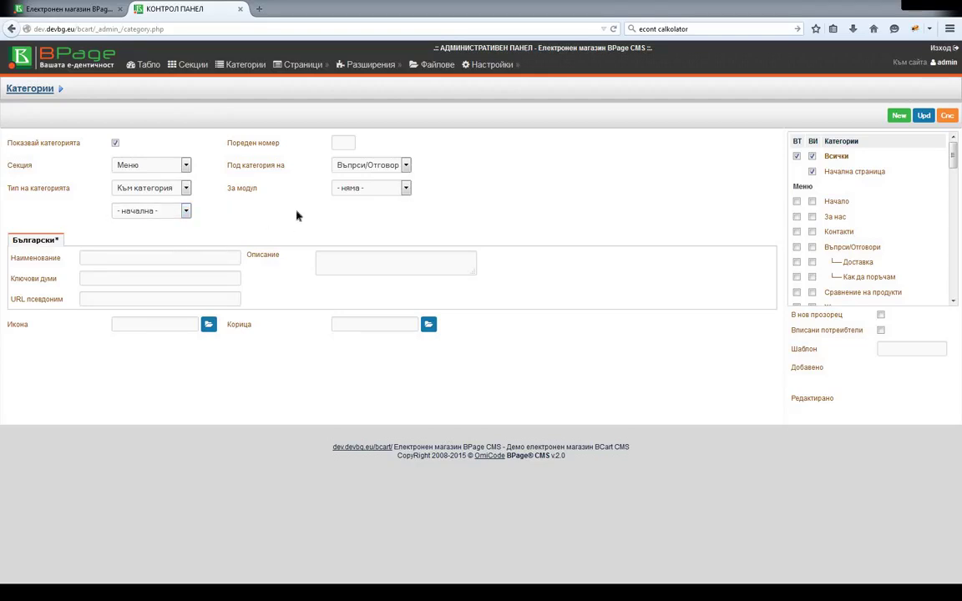
click(84, 10)
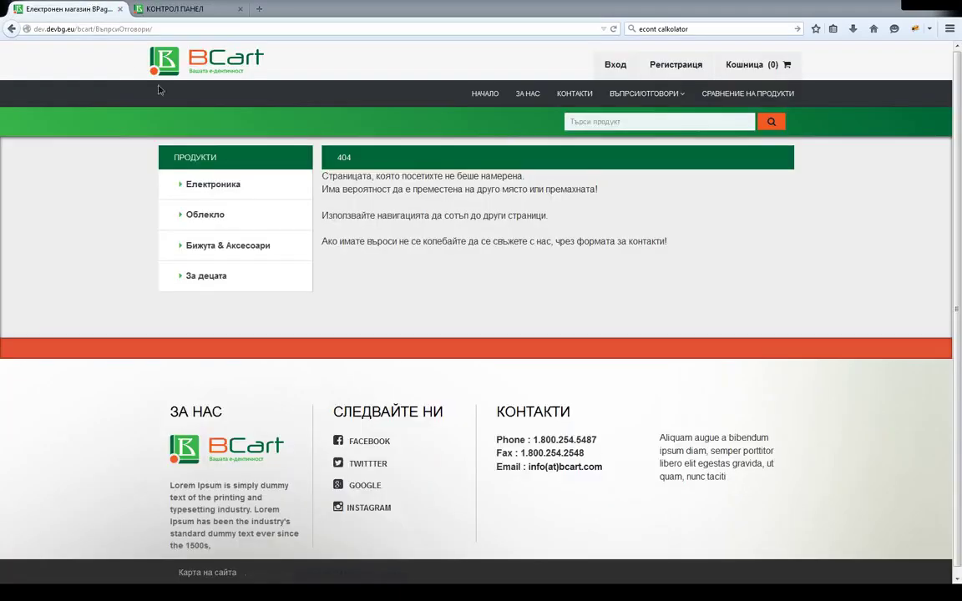
click(229, 223)
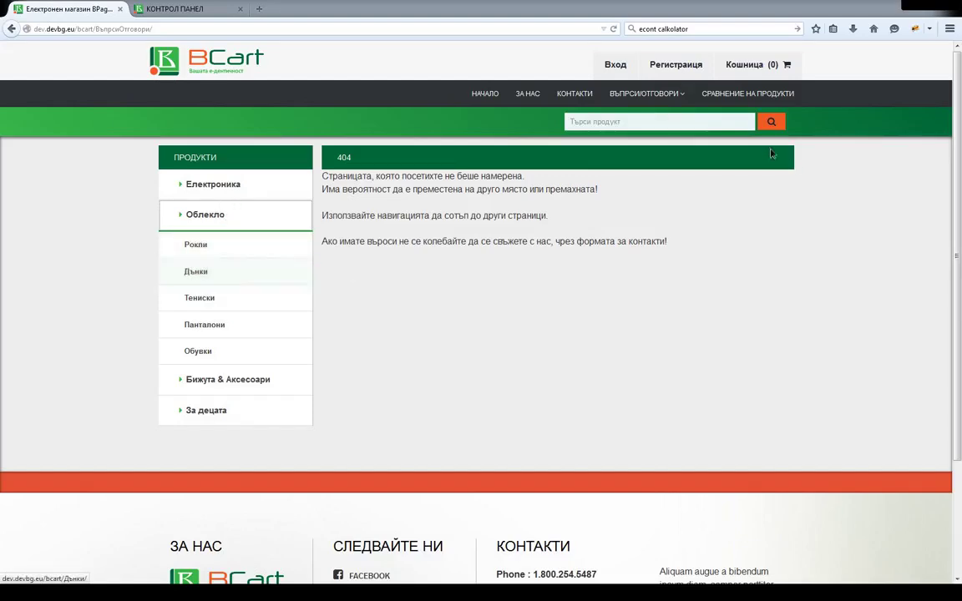
mouse_move(632, 122)
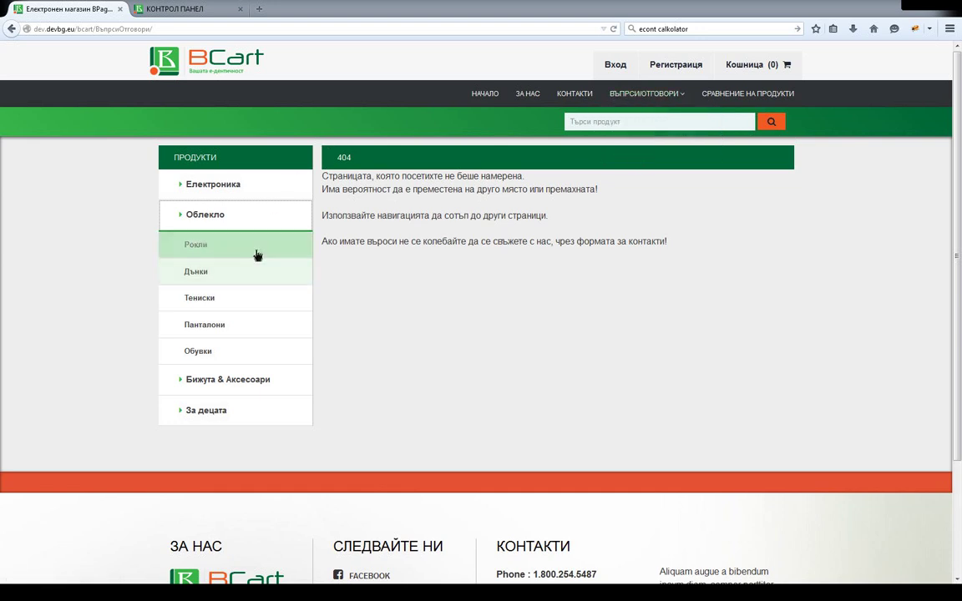
click(227, 271)
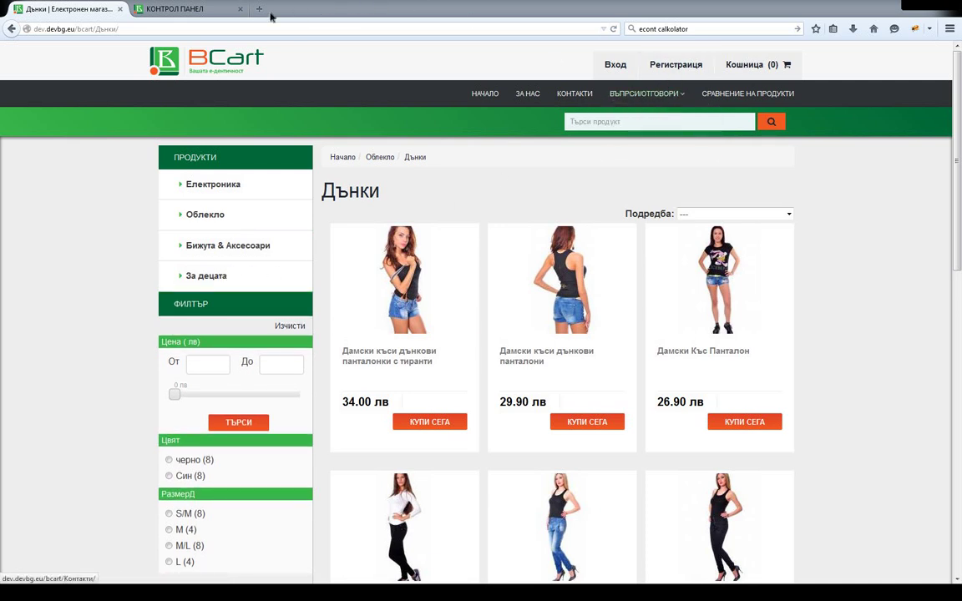
click(186, 10)
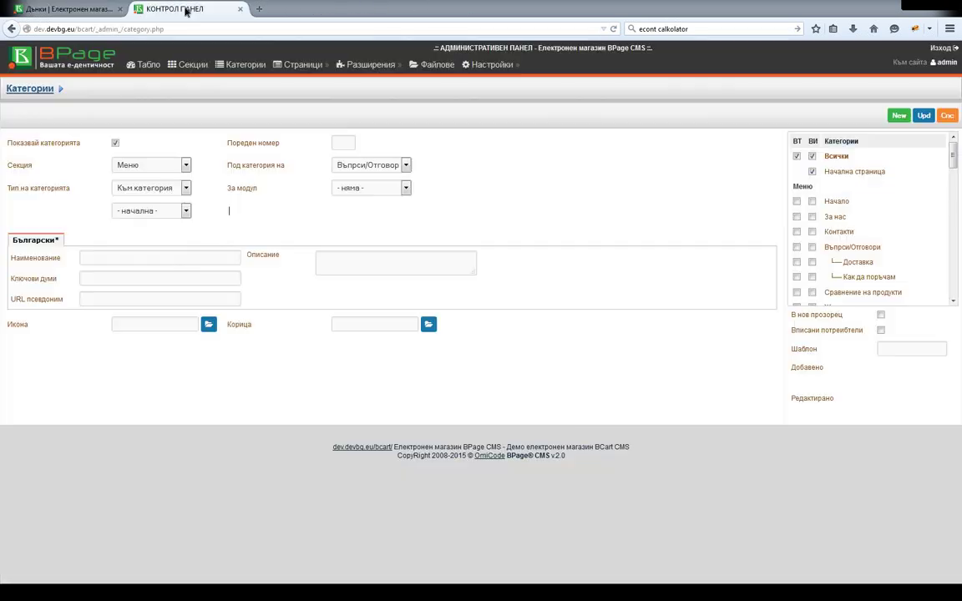
- Try the category type Към URL and set the type back to Нормална
click(140, 188)
click(141, 218)
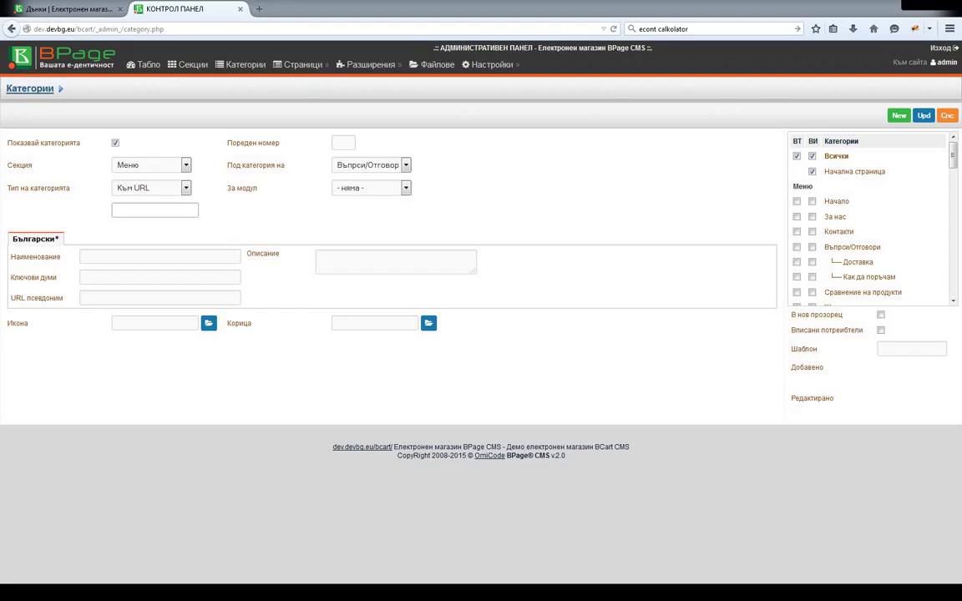
click(157, 201)
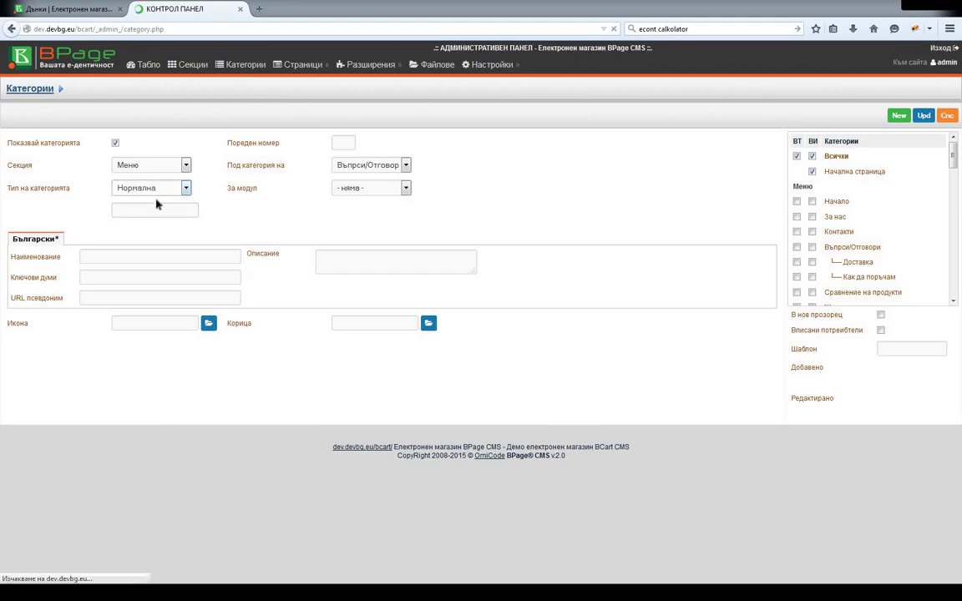
- Assign the .е-Магазин module to the new category
triple_click(236, 187)
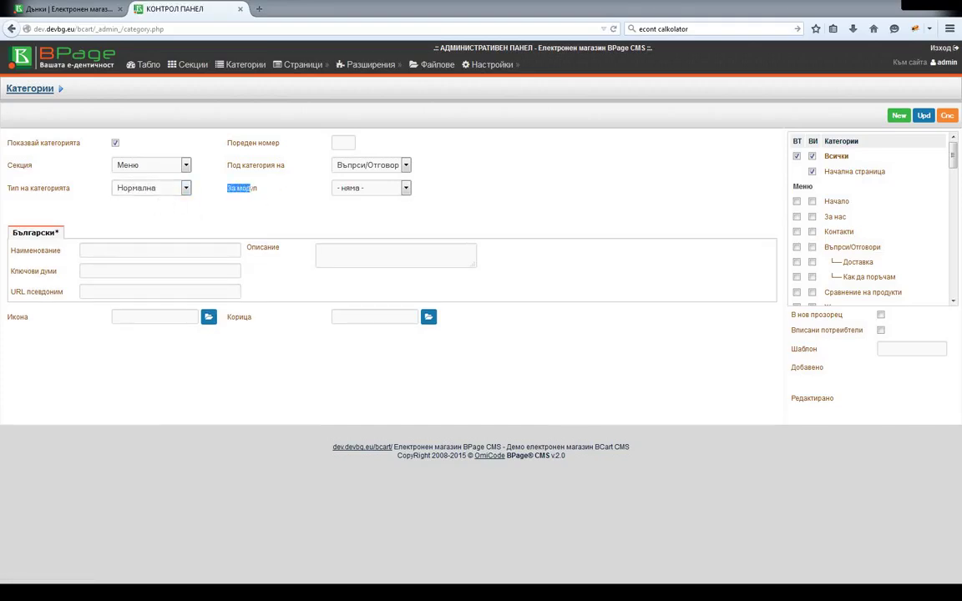
click(304, 198)
click(269, 204)
scroll(364, 190, down, 1)
key(Down)
- Go through the Bulgarian name, description, keywords and URL alias fields of the new category
click(83, 250)
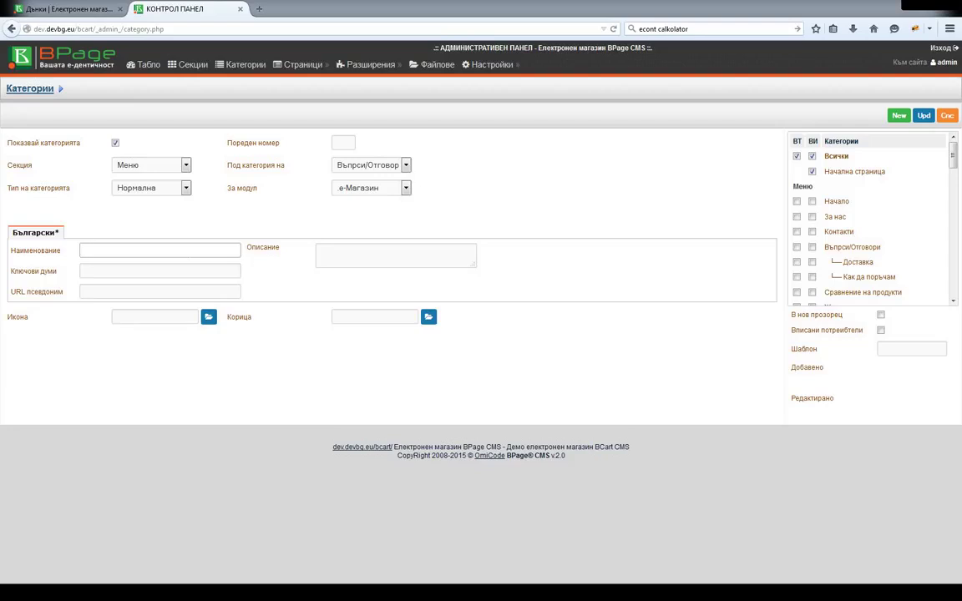
click(396, 256)
click(223, 268)
click(359, 255)
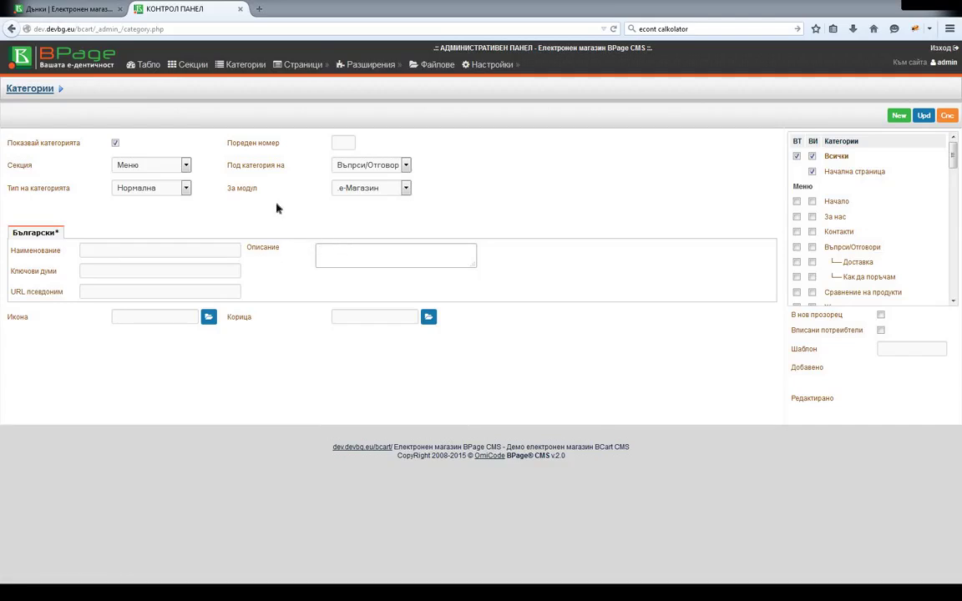
click(217, 290)
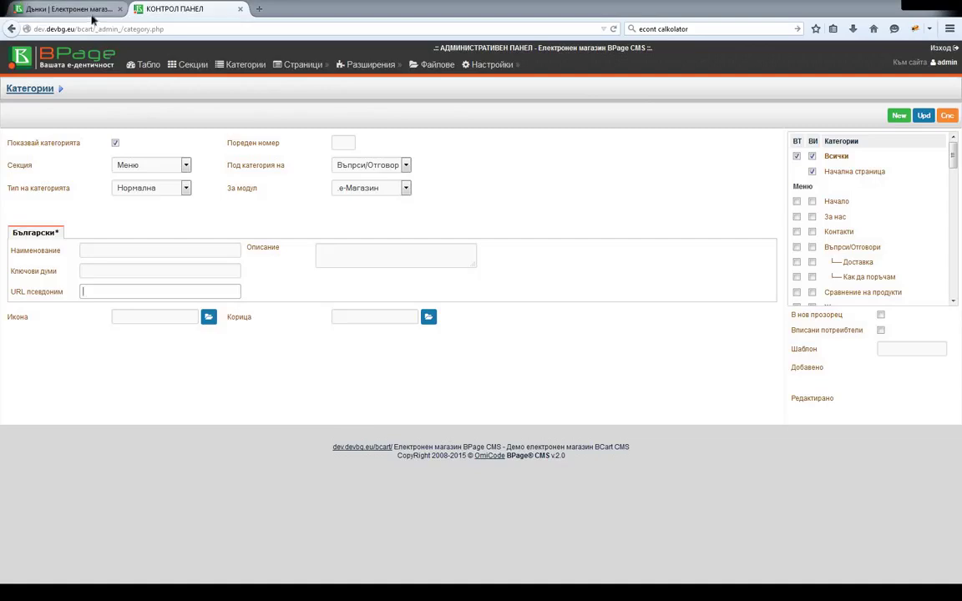
- Examine the Дънки alias in the storefront page's address and return to the category form
click(65, 10)
click(98, 29)
double_click(98, 28)
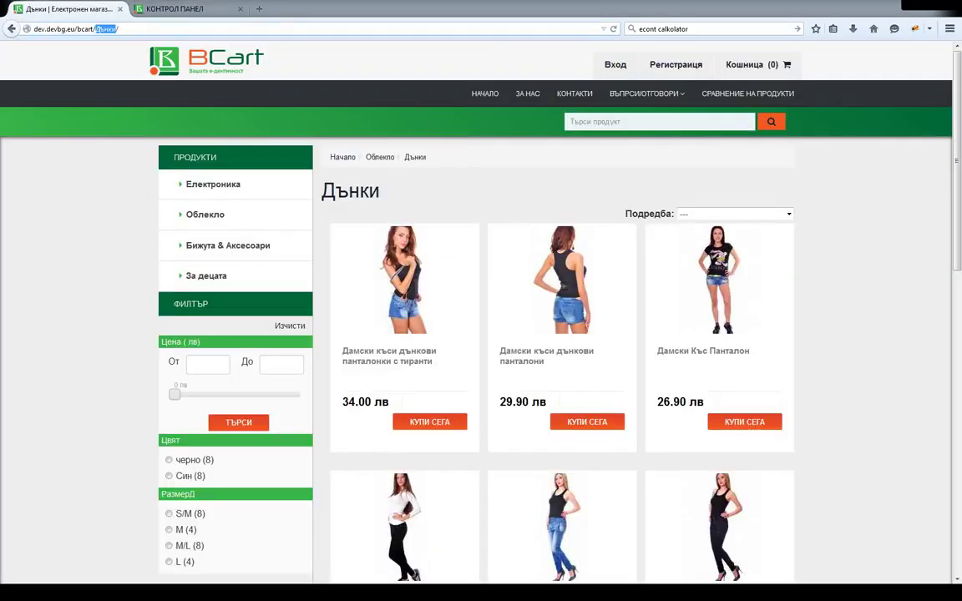
click(98, 28)
drag(95, 28, 118, 28)
click(169, 10)
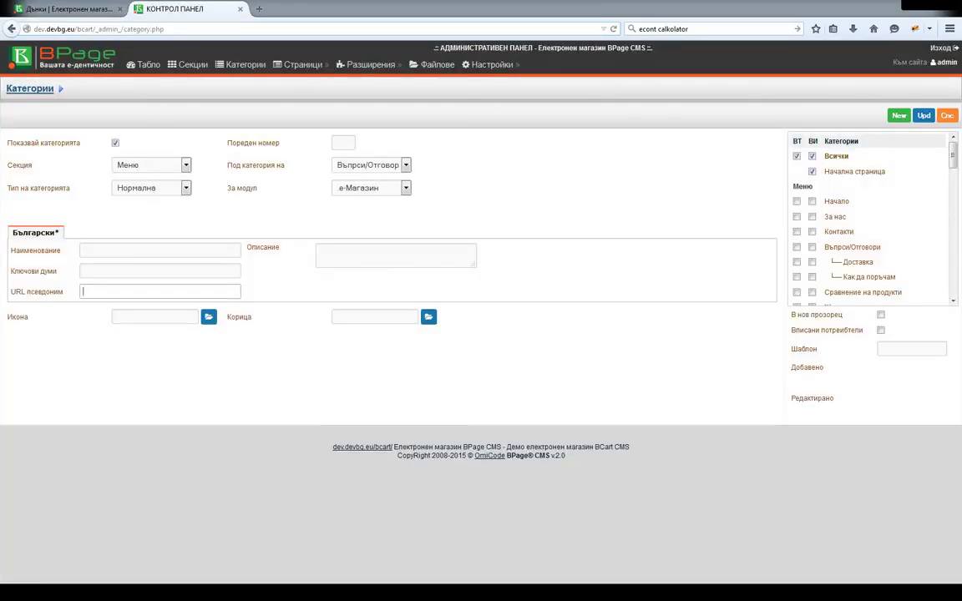
- Review the name and icon fields of the new category and check the product category list in the storefront
click(160, 250)
click(171, 318)
click(67, 10)
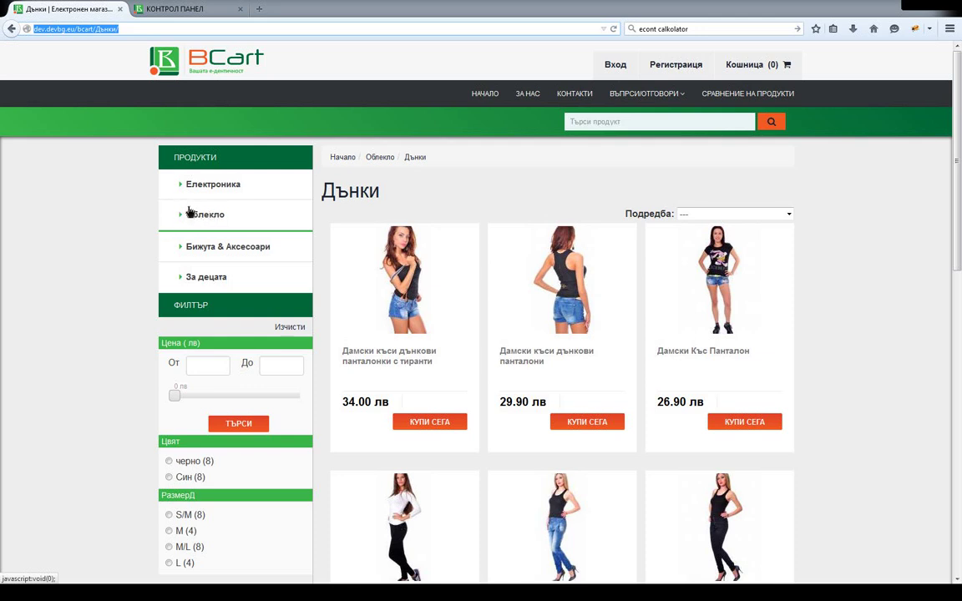
click(174, 8)
click(189, 319)
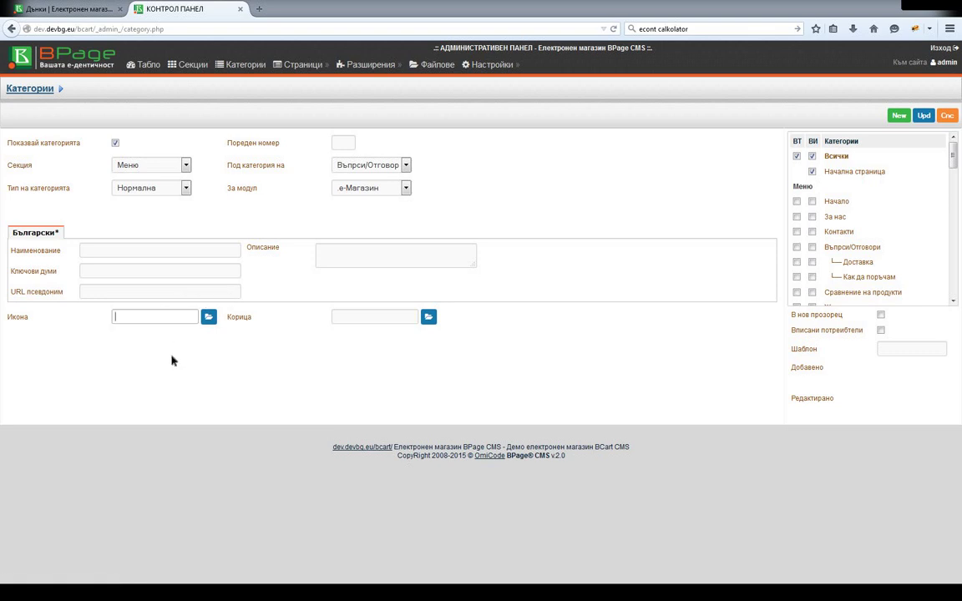
- Try the computer accessories image from the cats folder as the category icon and clear the icon field
click(208, 317)
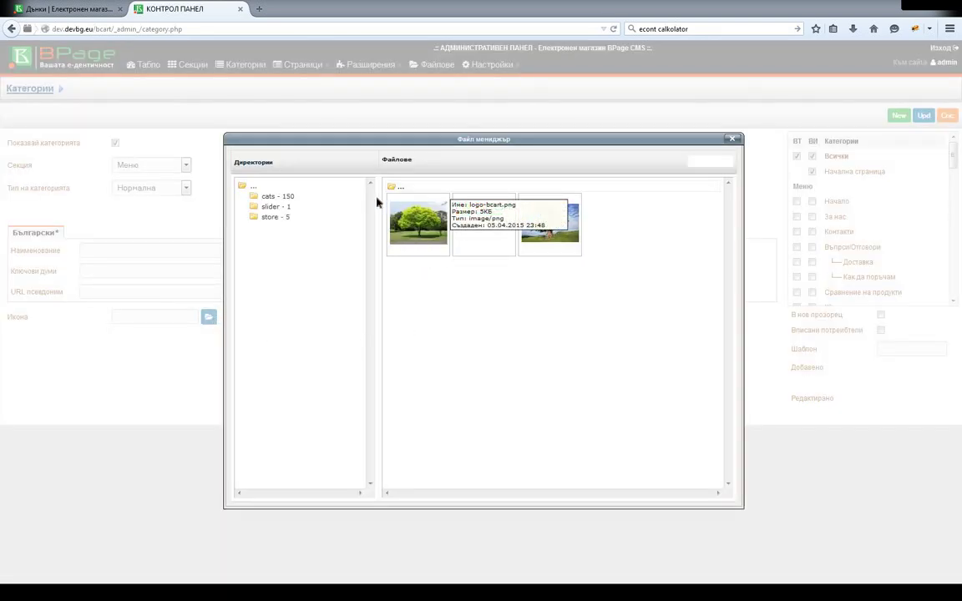
drag(417, 139, 425, 106)
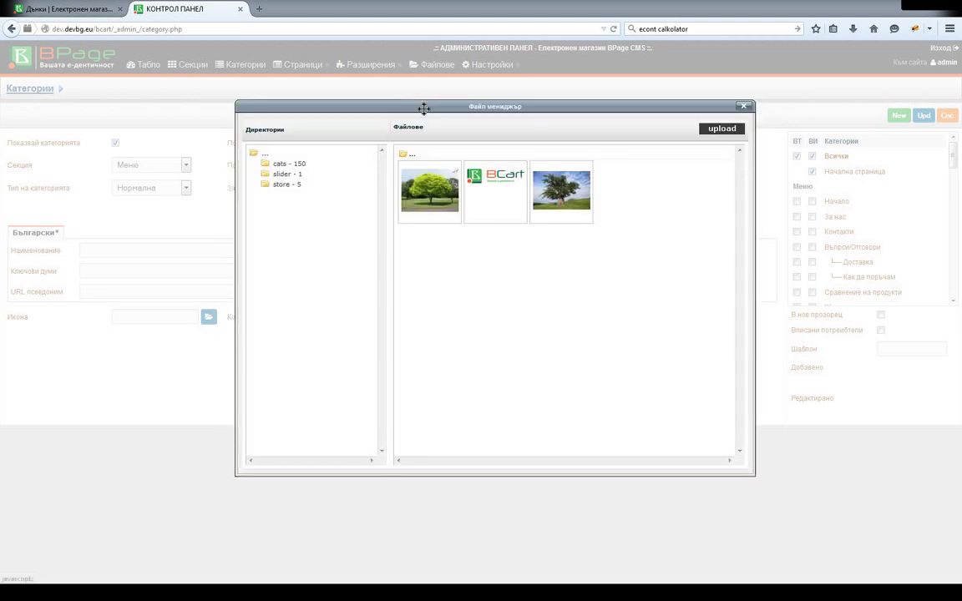
mouse_move(506, 187)
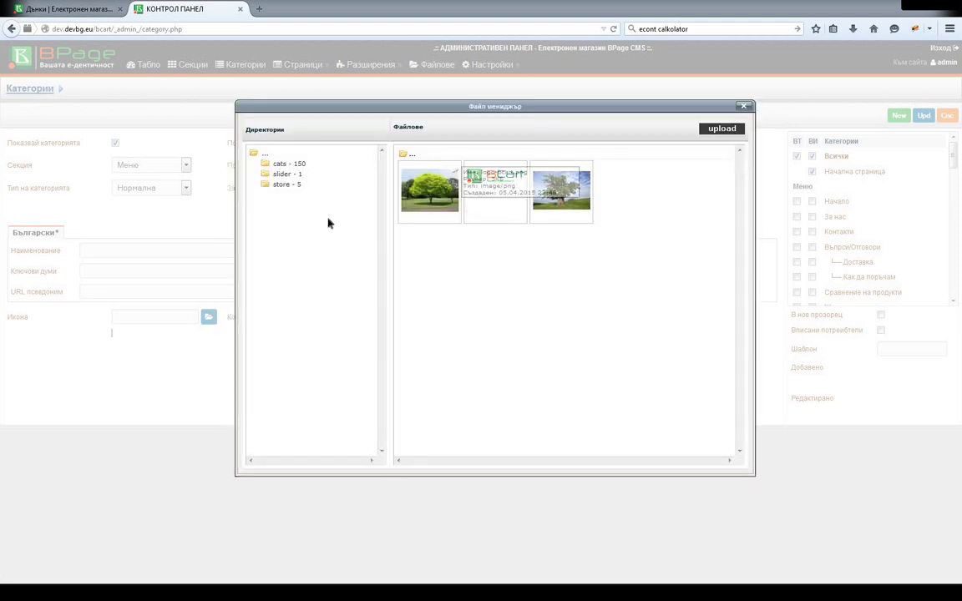
click(293, 174)
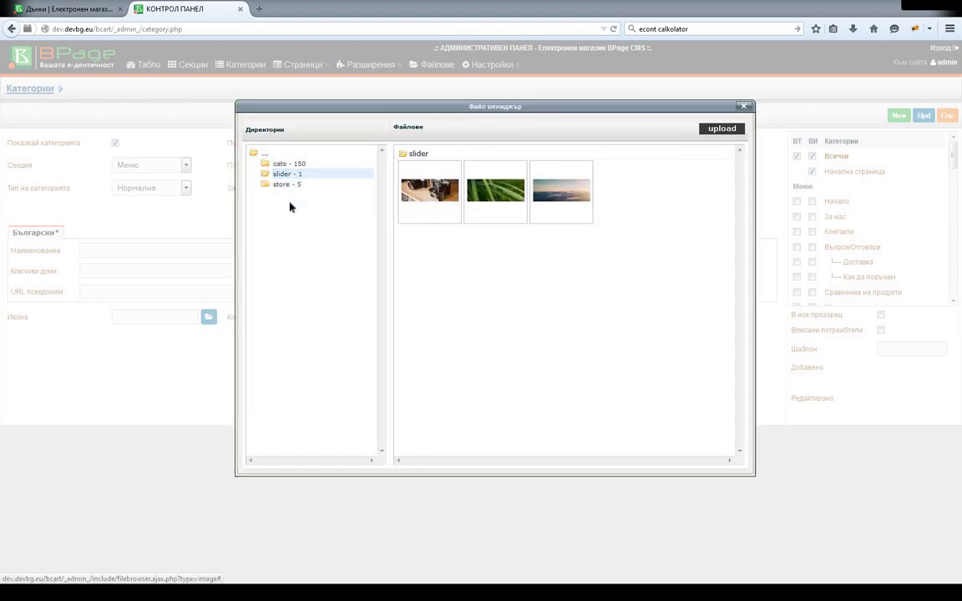
click(282, 163)
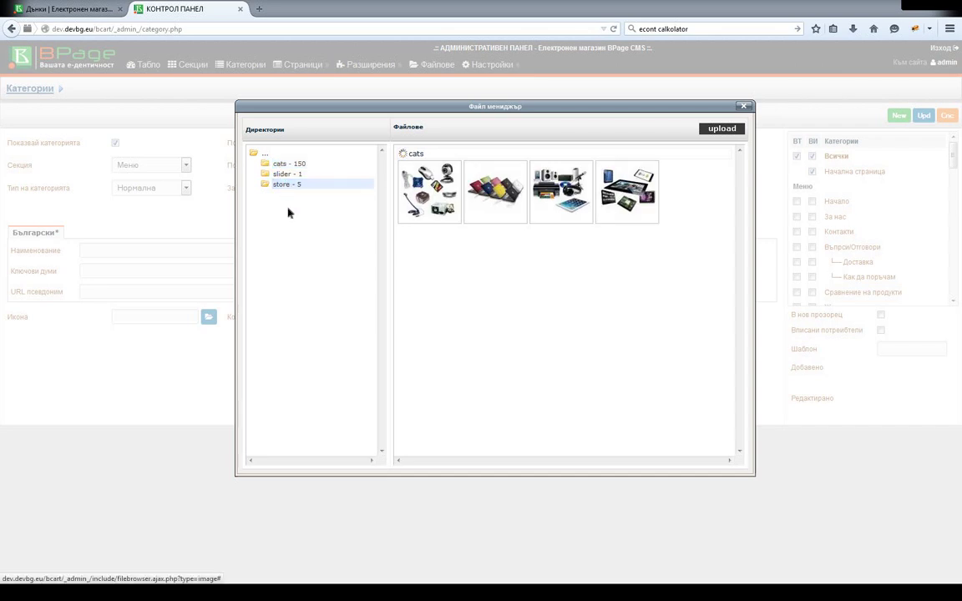
click(290, 175)
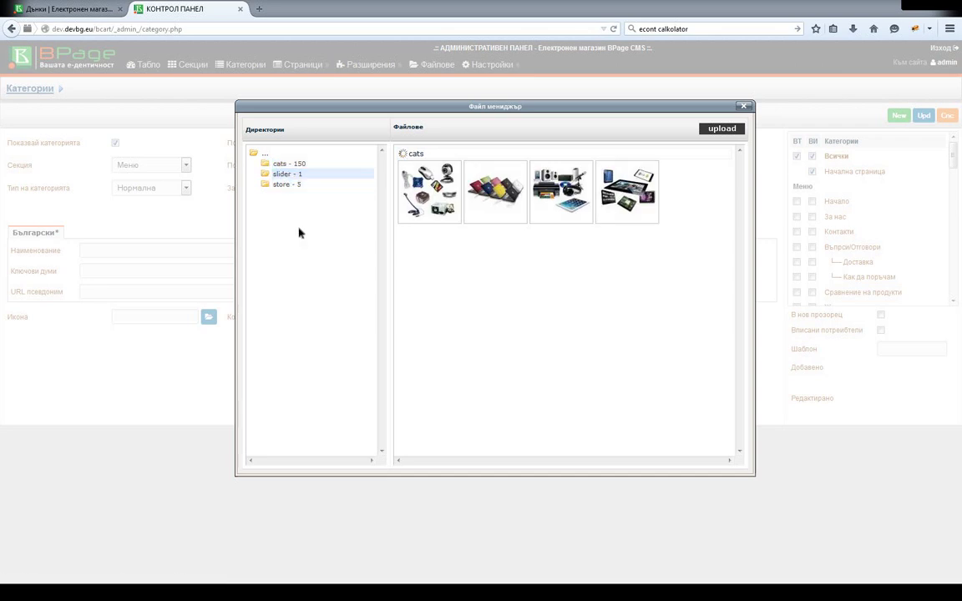
click(289, 162)
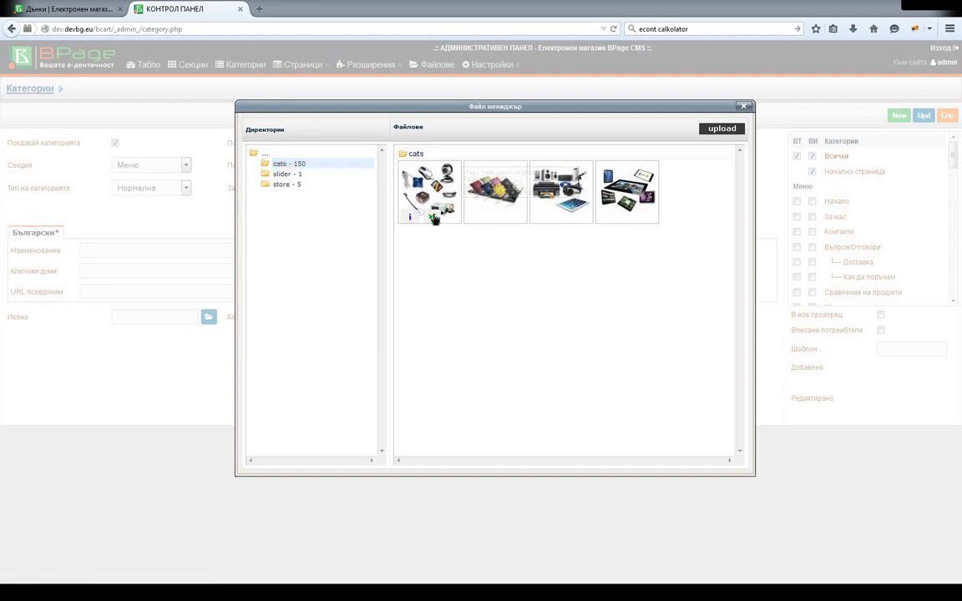
click(433, 216)
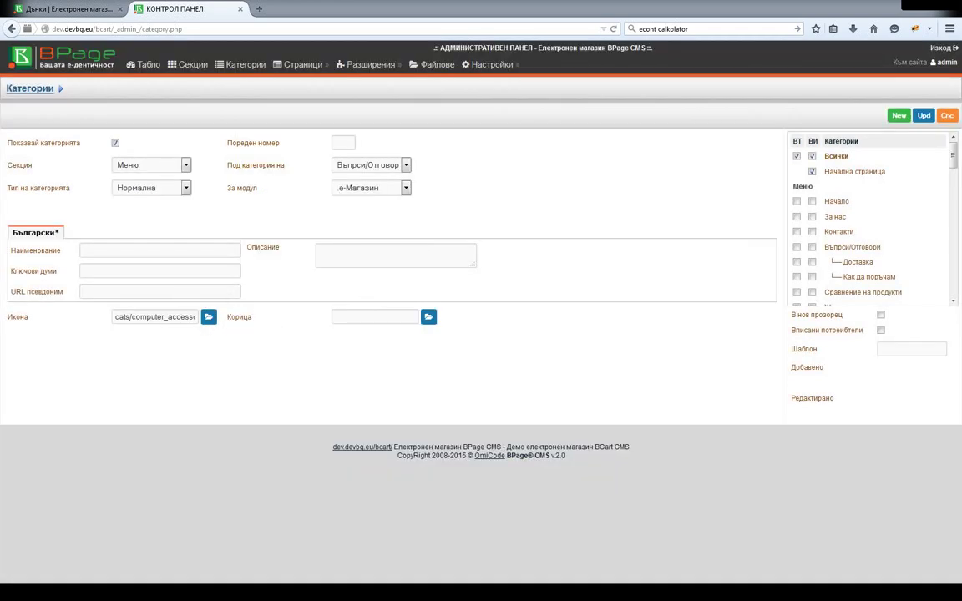
key(ctrl+a)
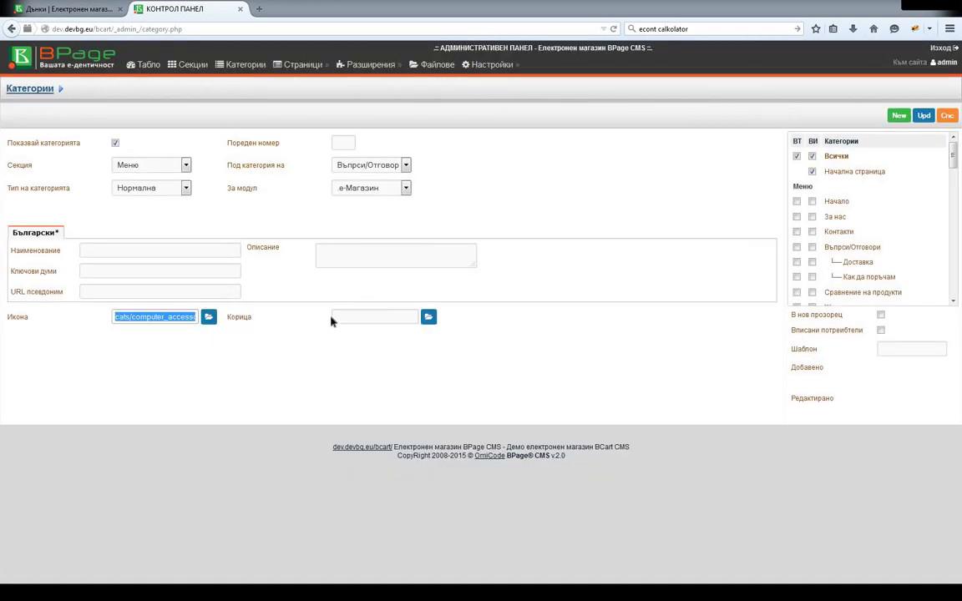
key(BackSpace)
- Review the cover field of the new category and check the subcategory images on the storefront's Облекло page
key(Tab)
key(Tab)
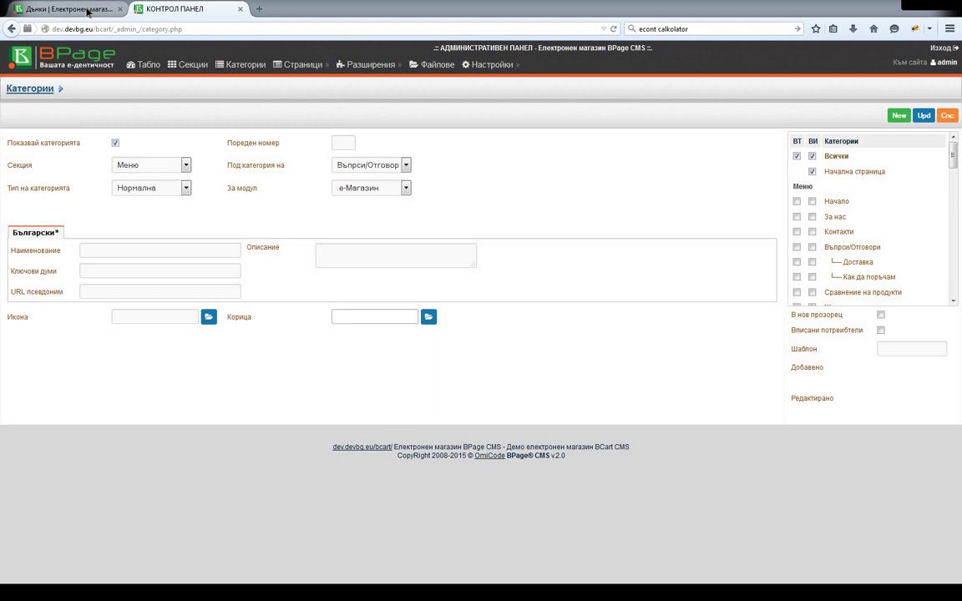
click(88, 11)
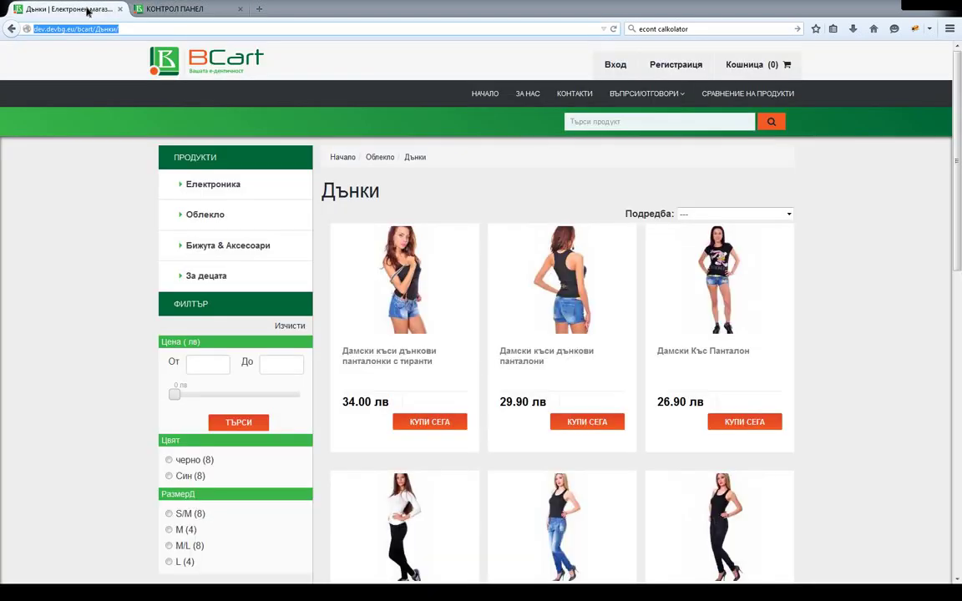
click(382, 158)
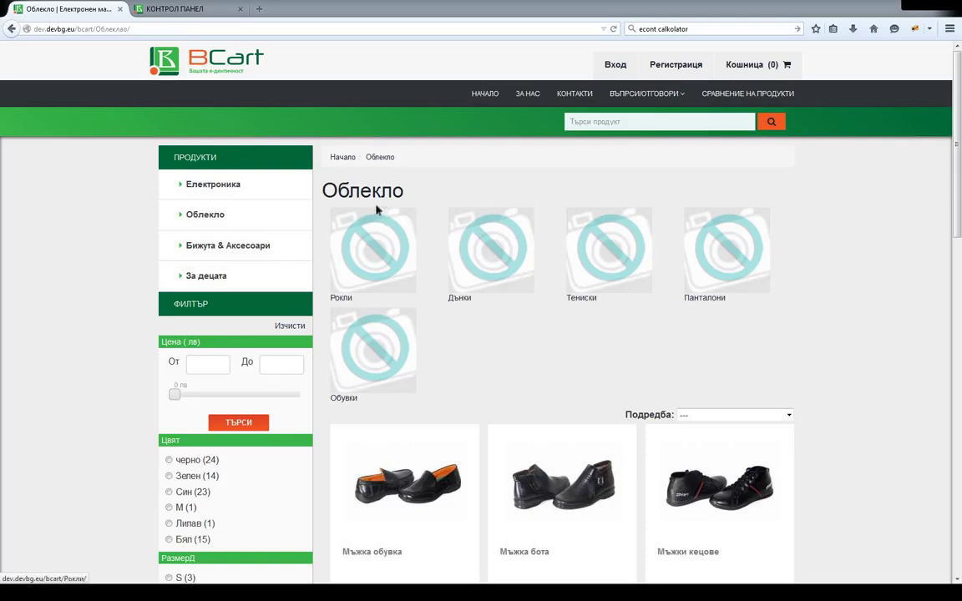
click(179, 8)
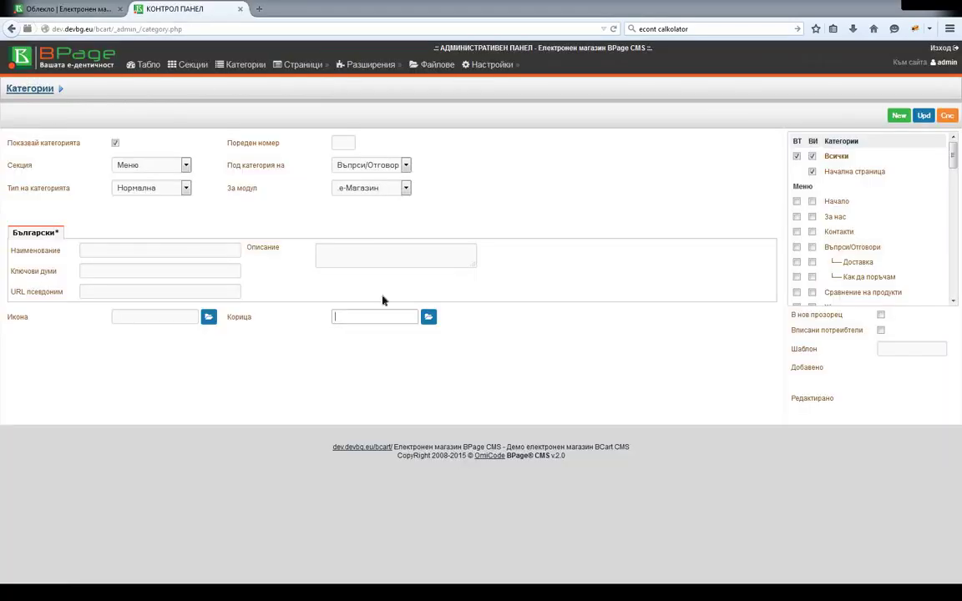
- Examine the subcategory images on the storefront's Електроника page, view its Лаптопи subcategory and return to the category form
click(67, 8)
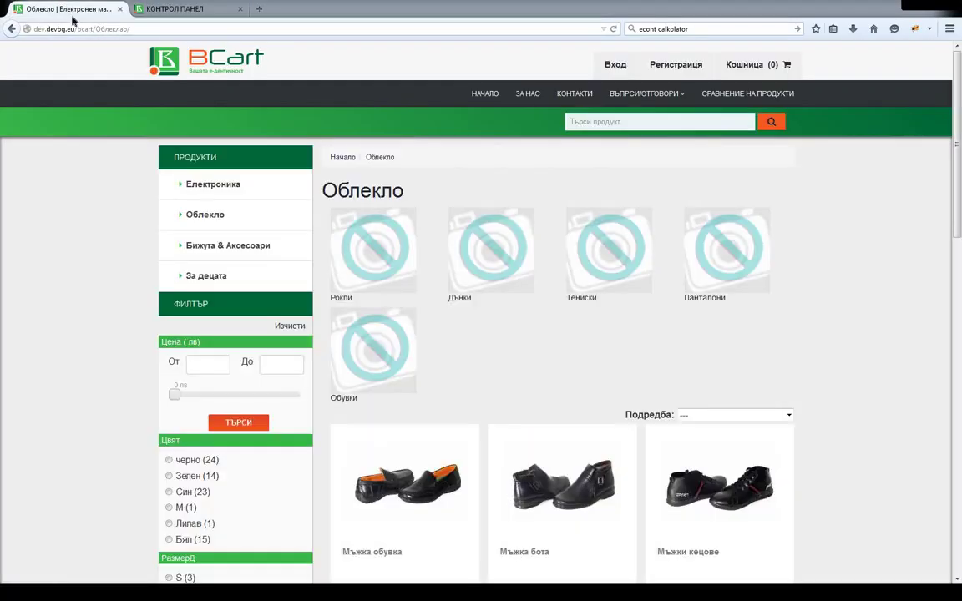
click(204, 184)
click(206, 215)
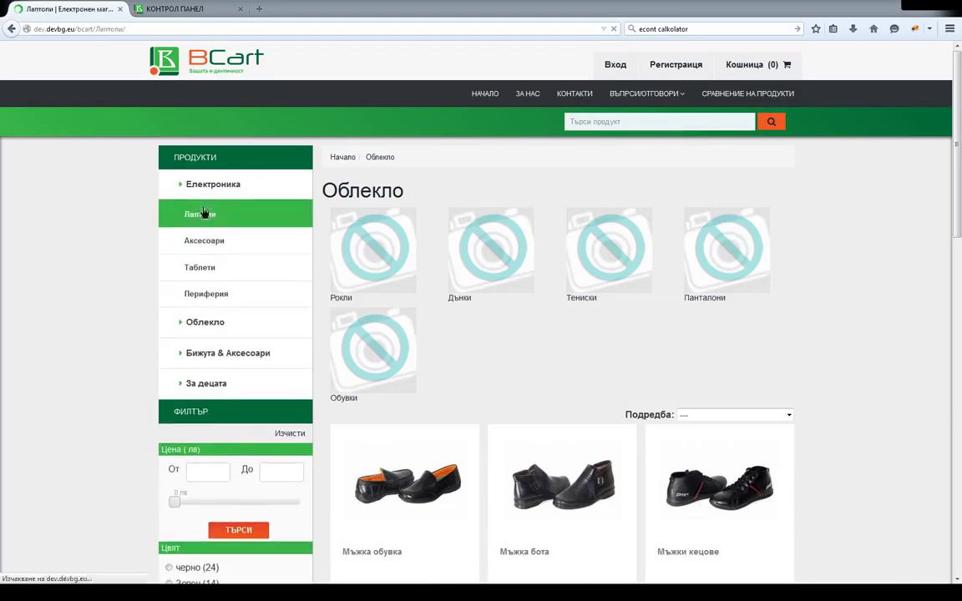
click(370, 158)
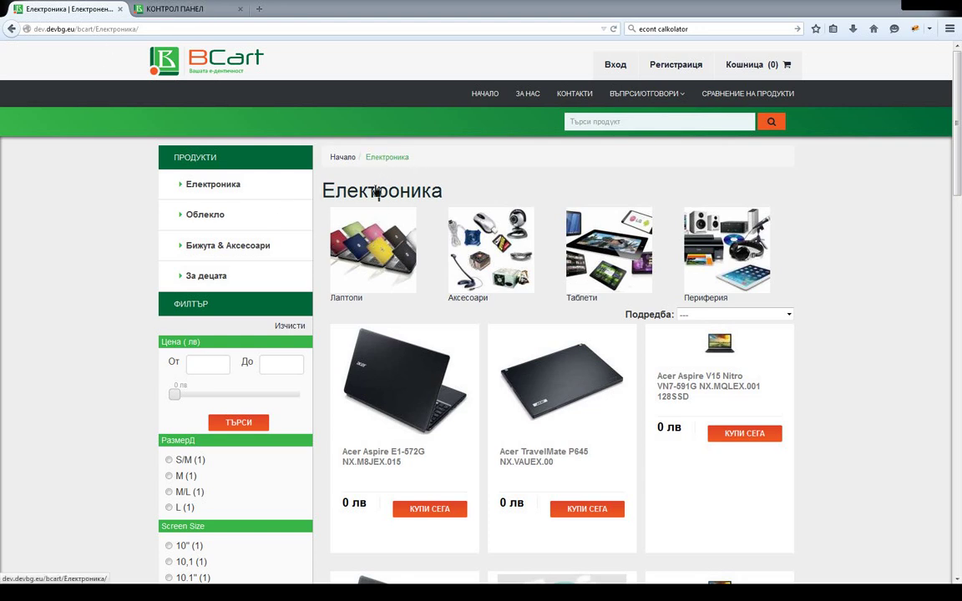
click(375, 250)
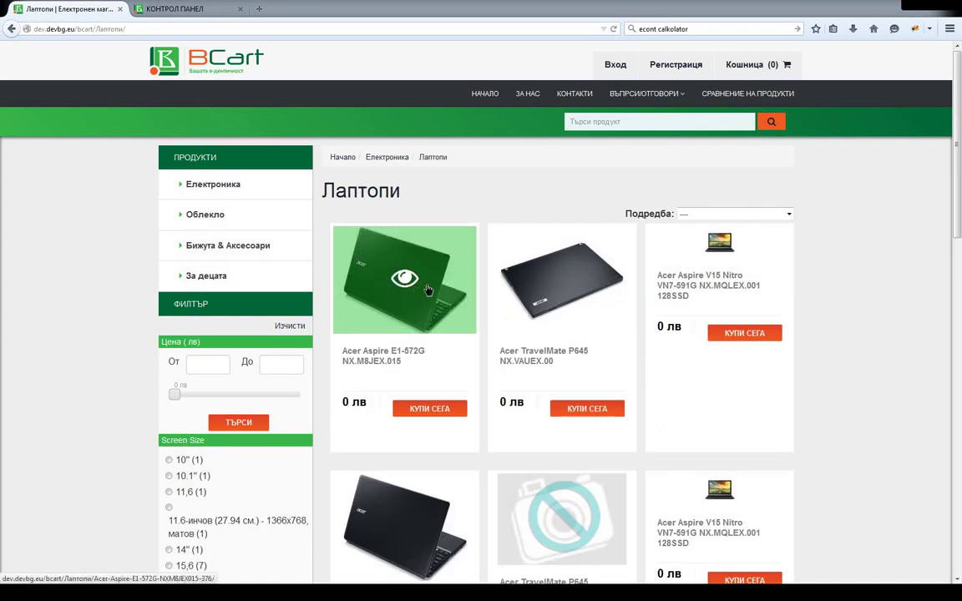
click(387, 157)
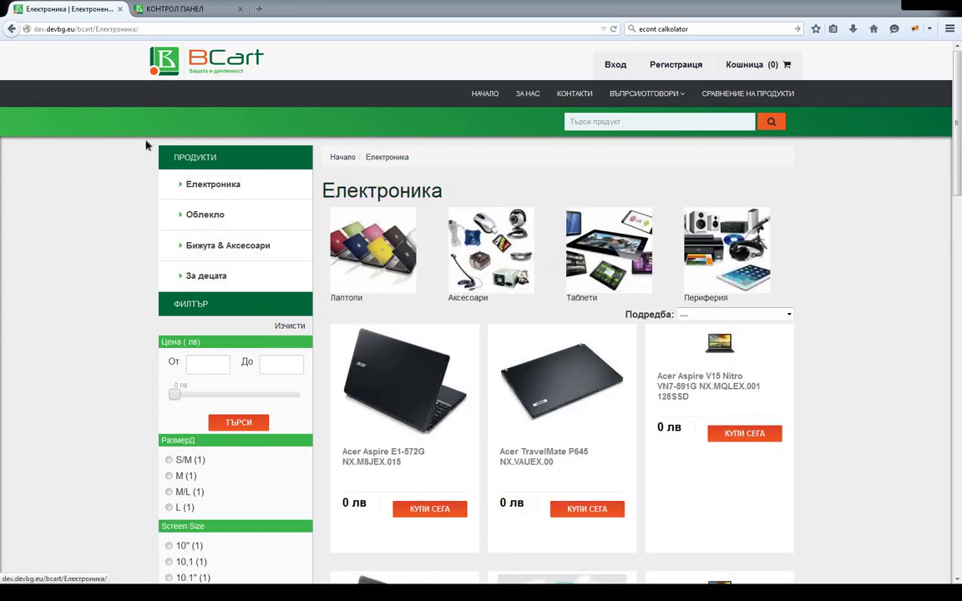
click(161, 10)
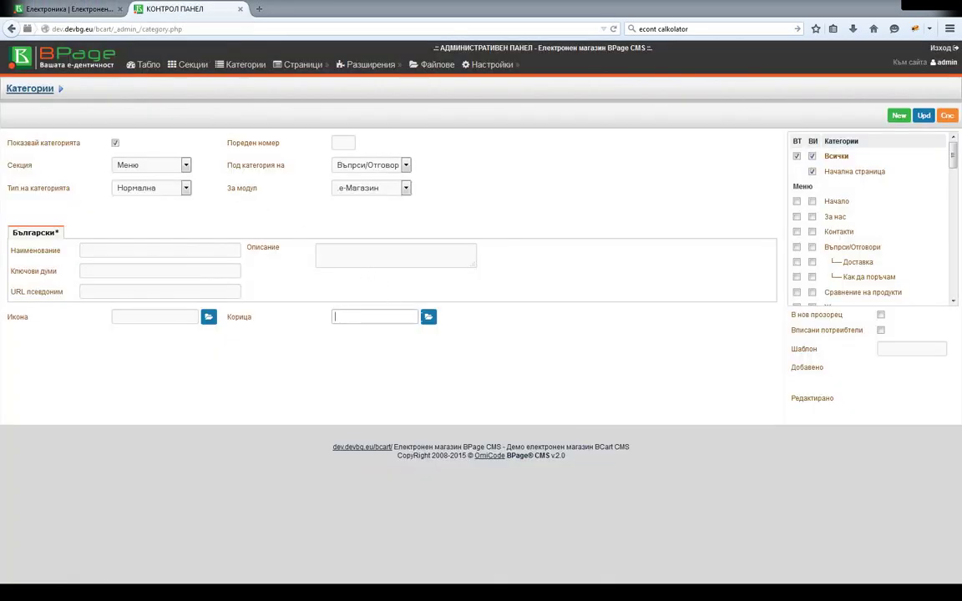
- Try the computer accessories image from the cats folder as the category cover and clear the cover field
click(427, 318)
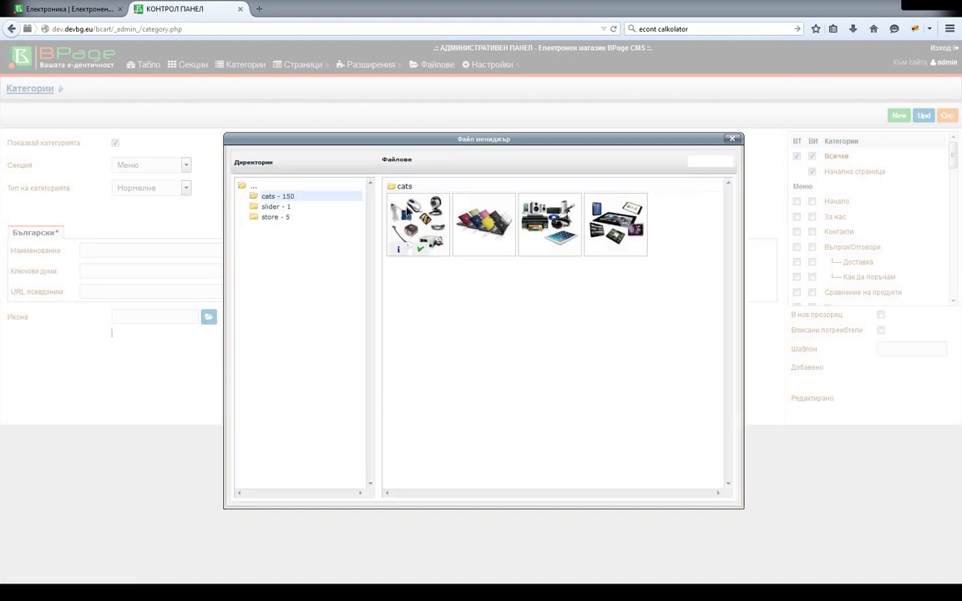
double_click(424, 248)
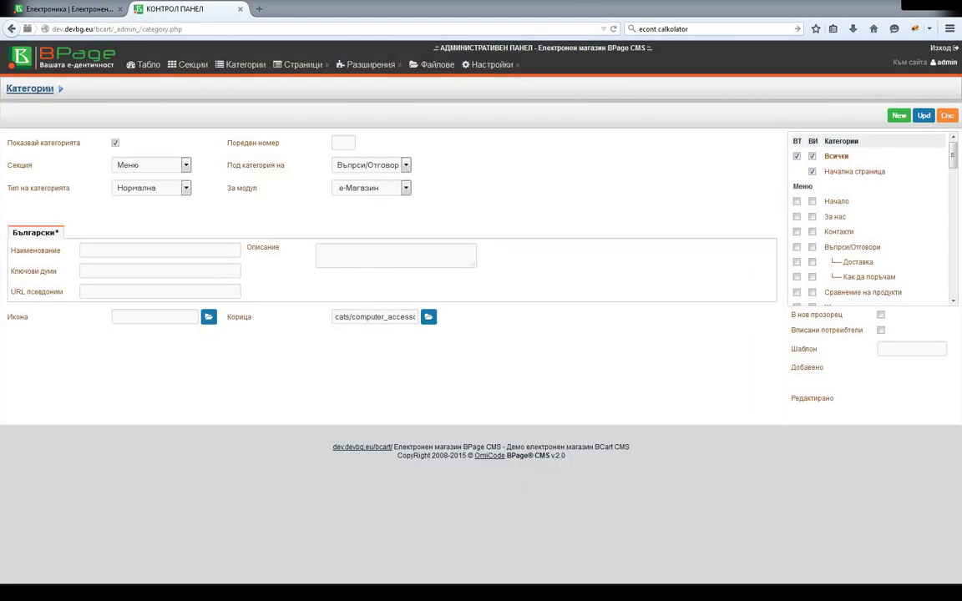
key(ctrl+a)
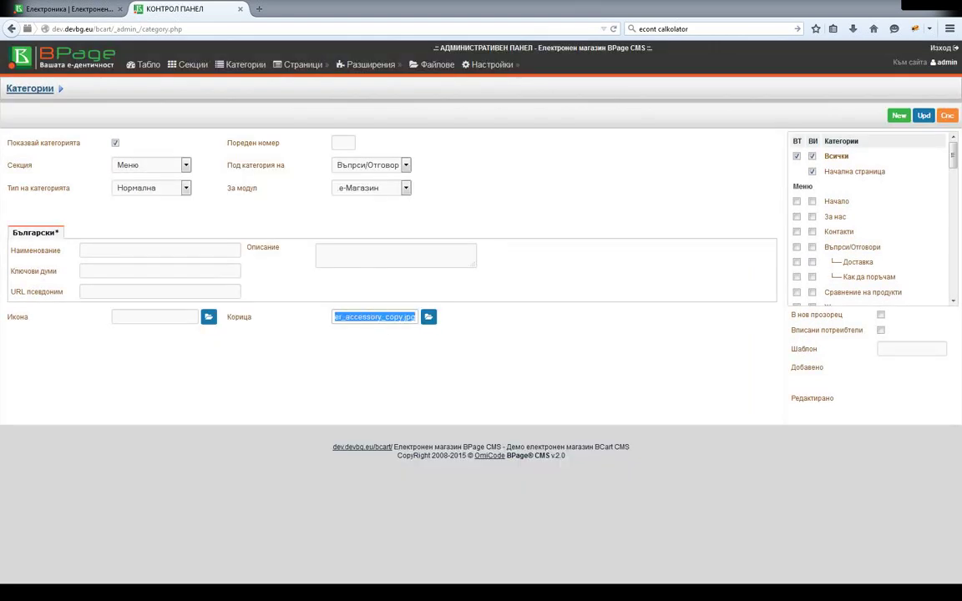
key(BackSpace)
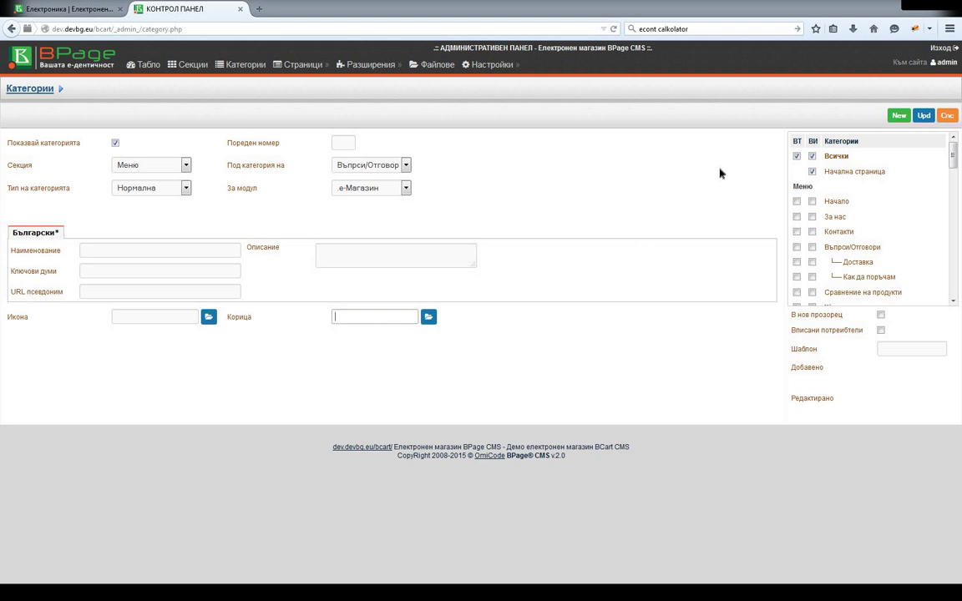
- Look through the new category's visibility list, from the Категории groups down to the Секции entries
scroll(887, 184, down, 10)
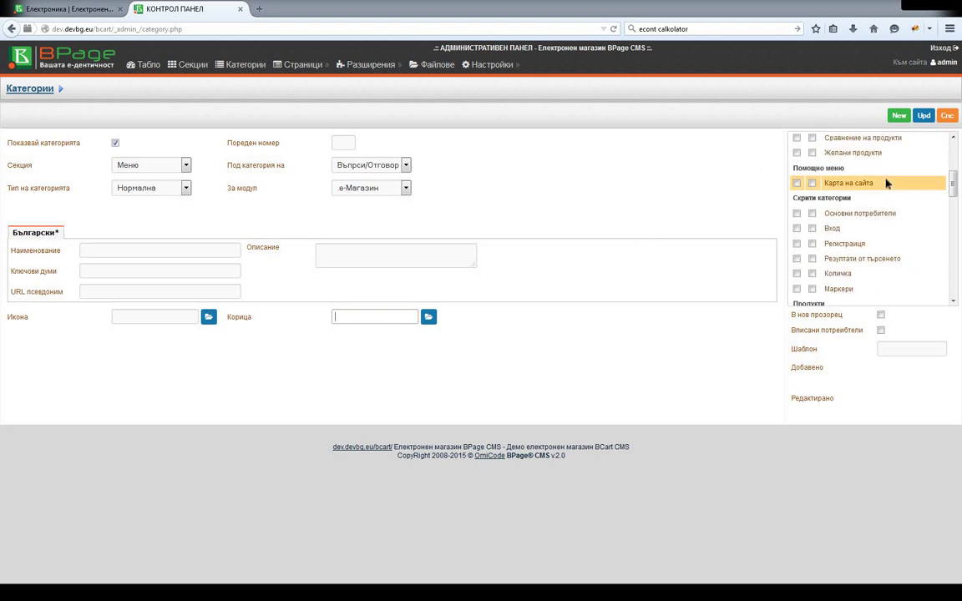
scroll(887, 184, down, 5)
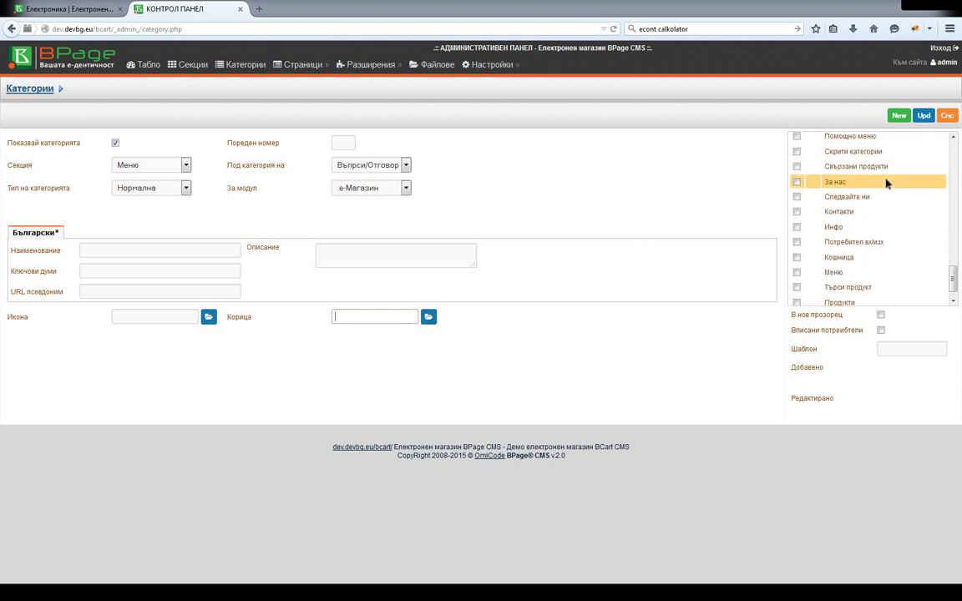
scroll(888, 184, up, 9)
scroll(887, 183, up, 8)
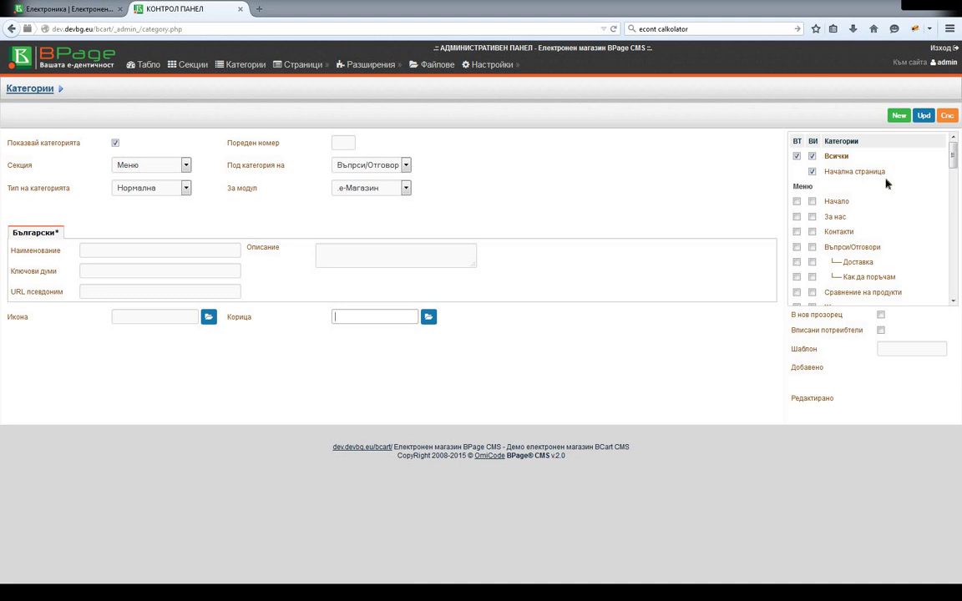
scroll(888, 184, down, 10)
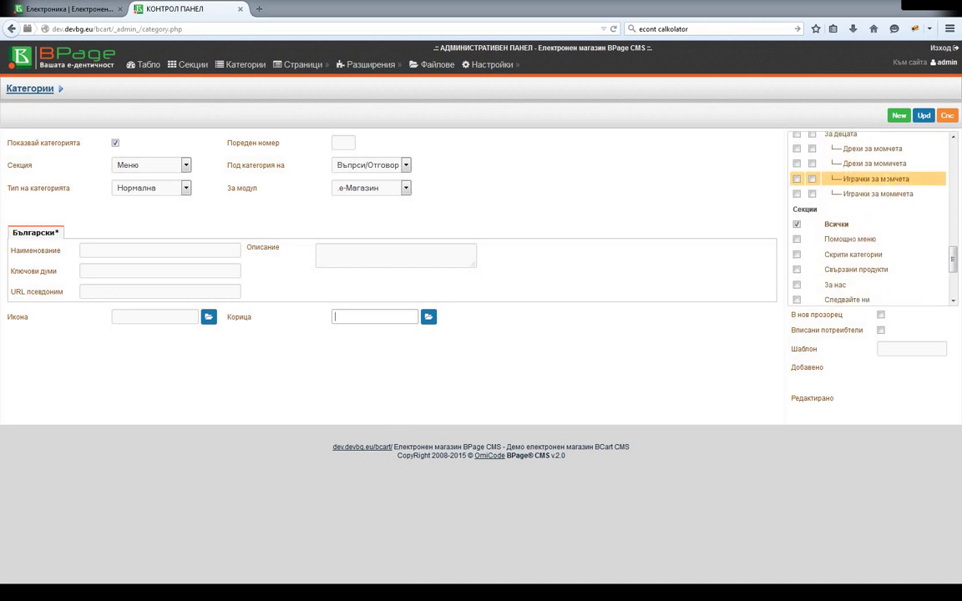
scroll(887, 183, down, 3)
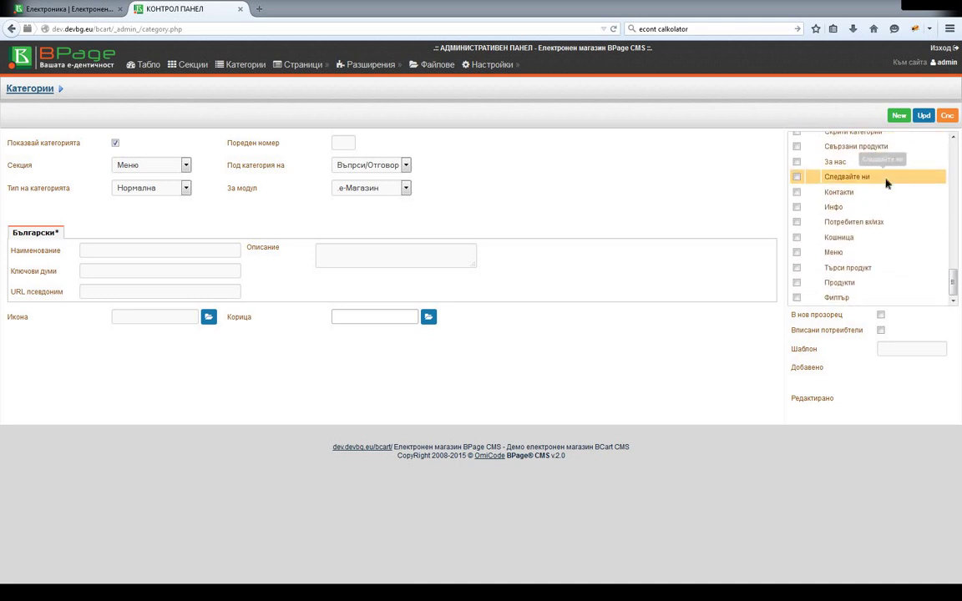
scroll(879, 222, up, 4)
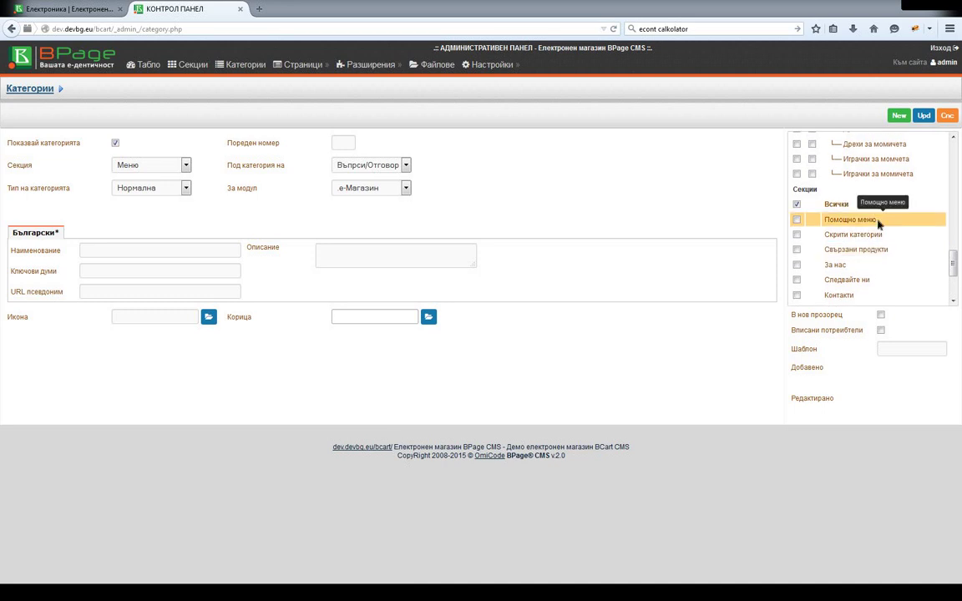
scroll(878, 223, down, 1)
scroll(879, 223, up, 5)
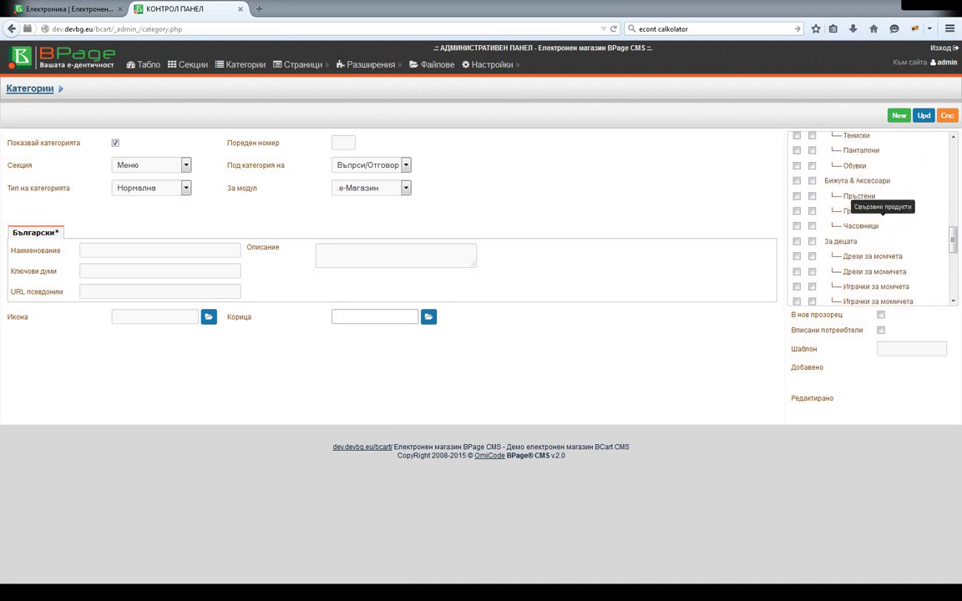
scroll(879, 209, up, 10)
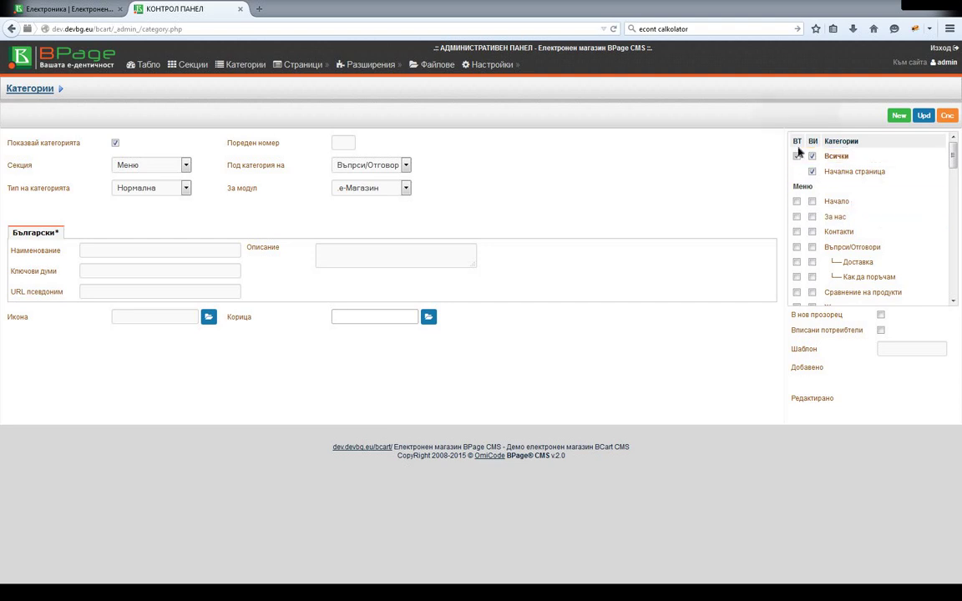
- Examine the ВТ column, which controls the categories visible in the context of this category, across the listed menu groups
click(797, 156)
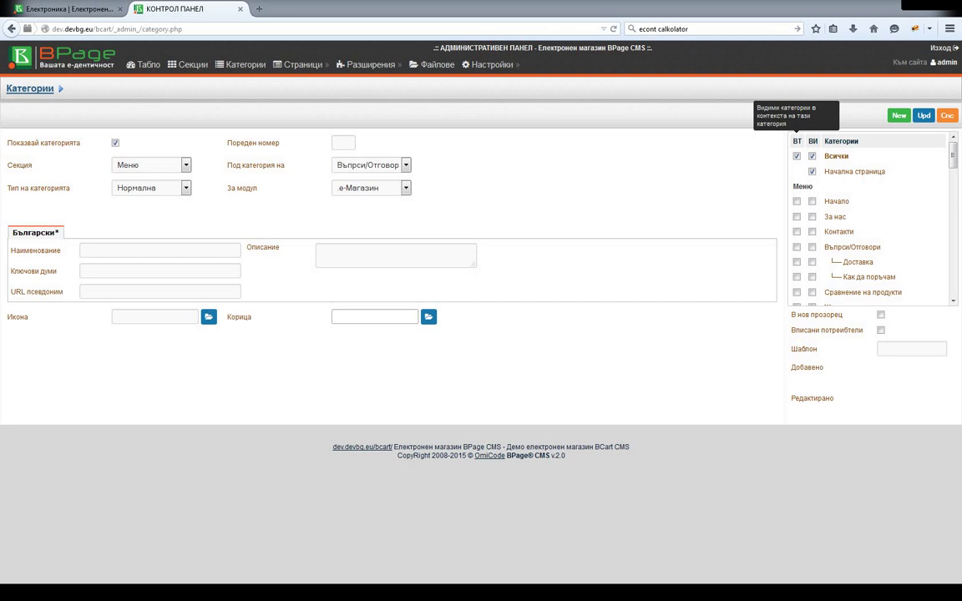
scroll(798, 209, down, 1)
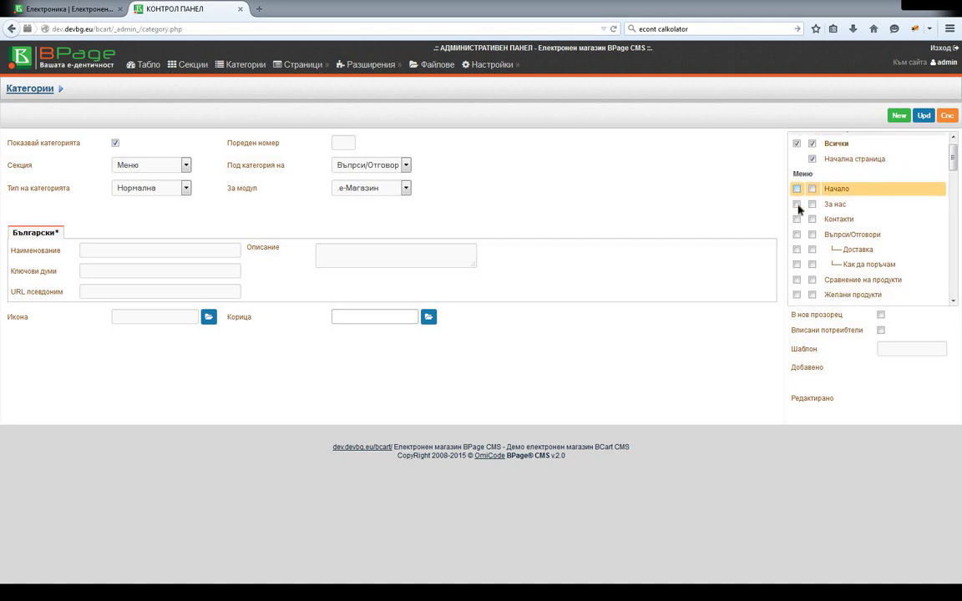
scroll(799, 236, down, 3)
scroll(800, 236, up, 4)
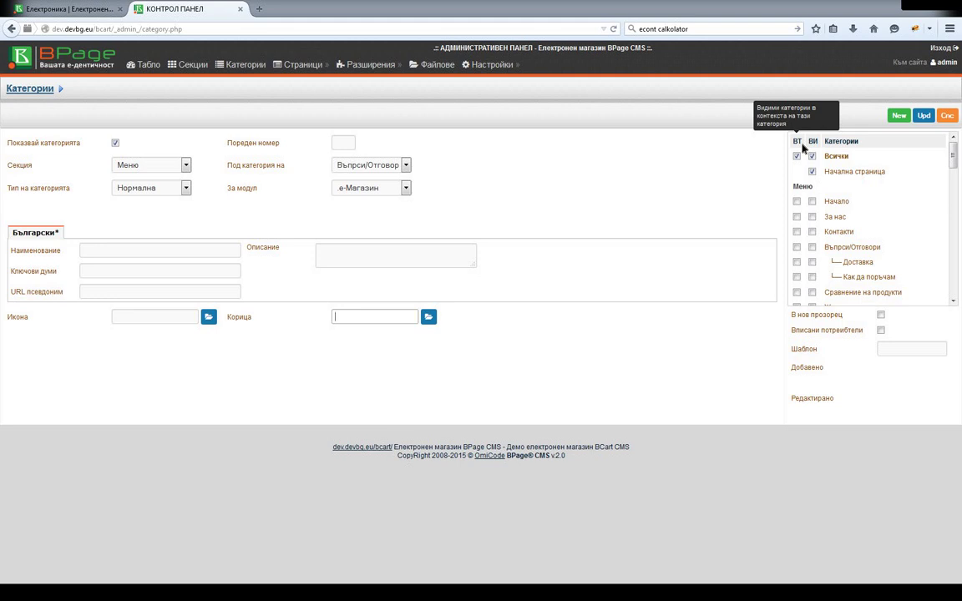
scroll(800, 208, down, 5)
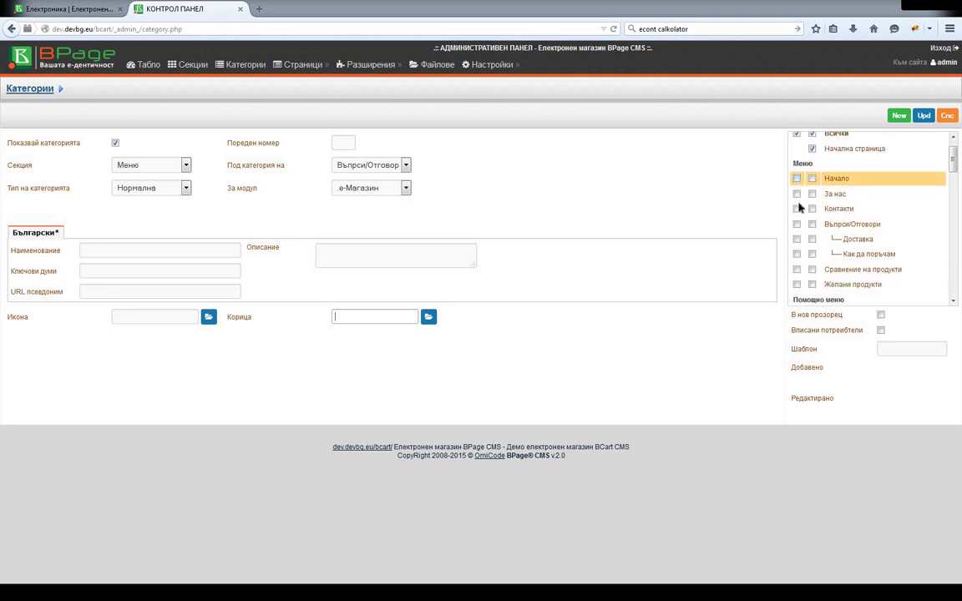
scroll(799, 207, down, 5)
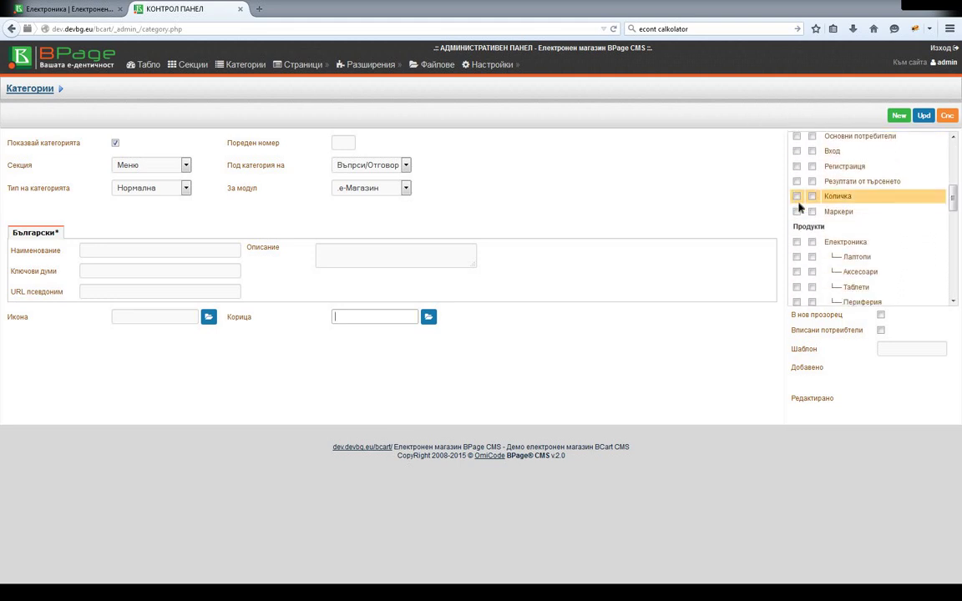
scroll(800, 207, up, 10)
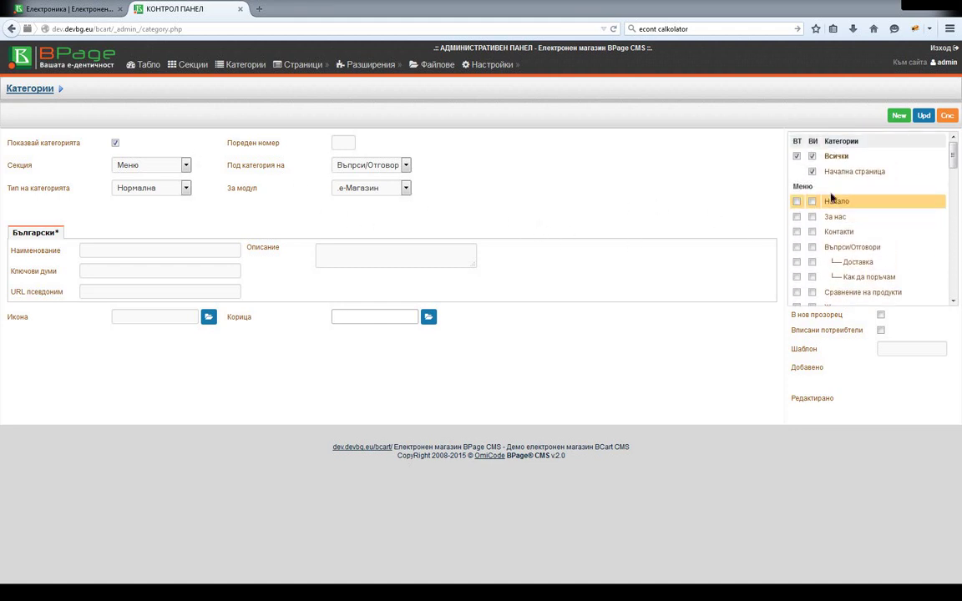
scroll(799, 218, down, 1)
scroll(796, 230, down, 3)
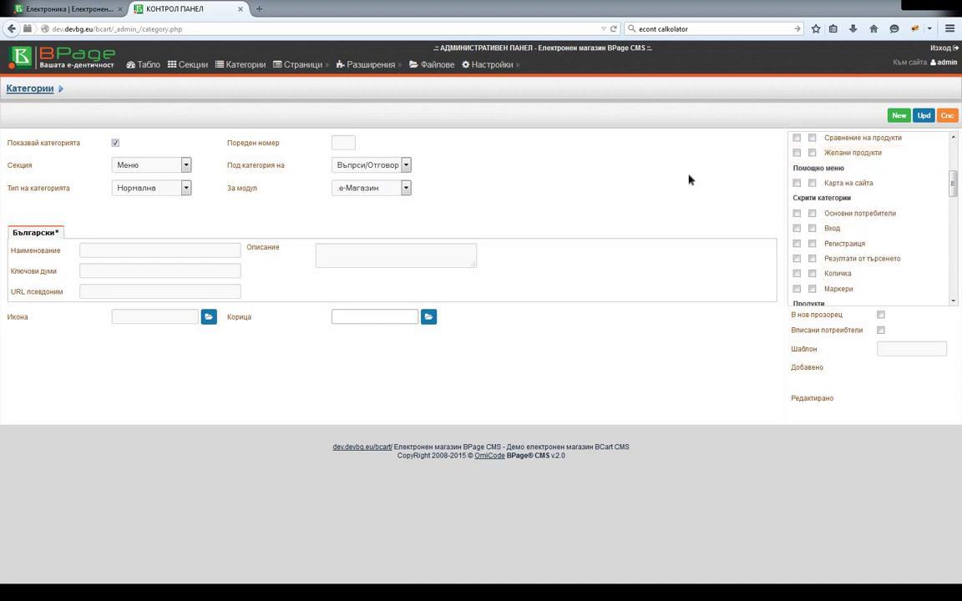
scroll(839, 192, up, 3)
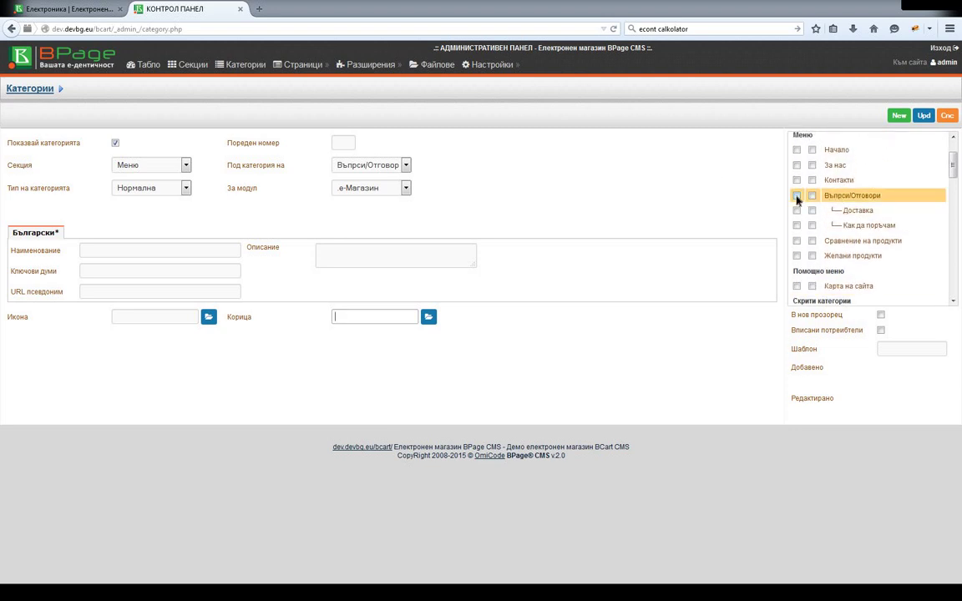
scroll(835, 196, up, 2)
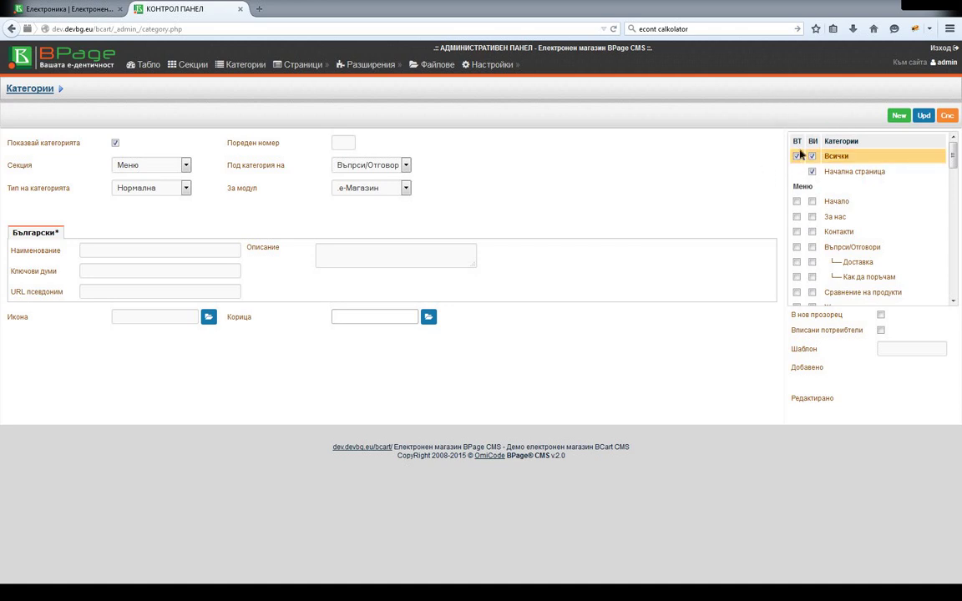
- Examine the ВИ column of the new category's visibility list, from the menu groups down to the Секции entries
scroll(812, 219, down, 3)
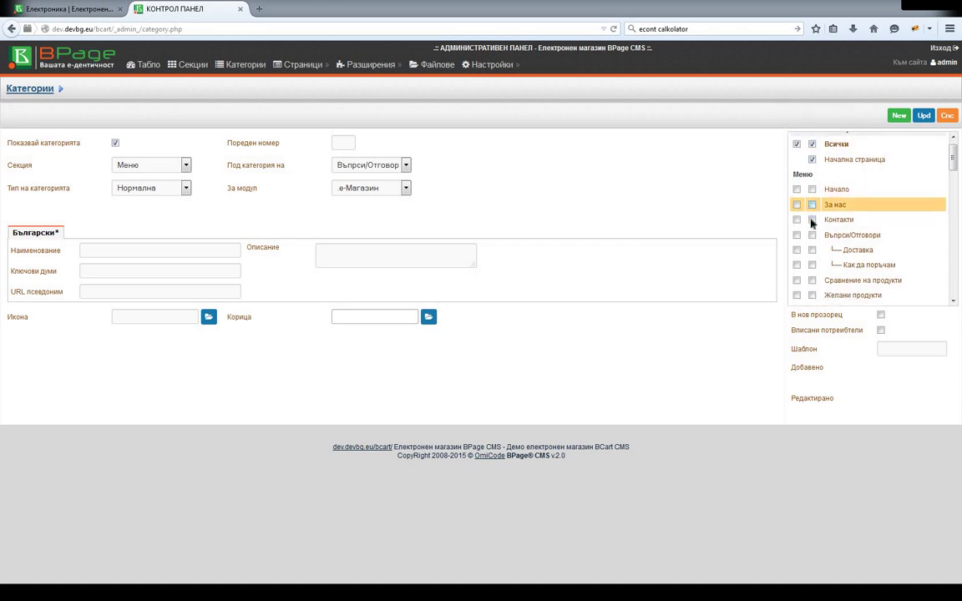
scroll(812, 226, down, 3)
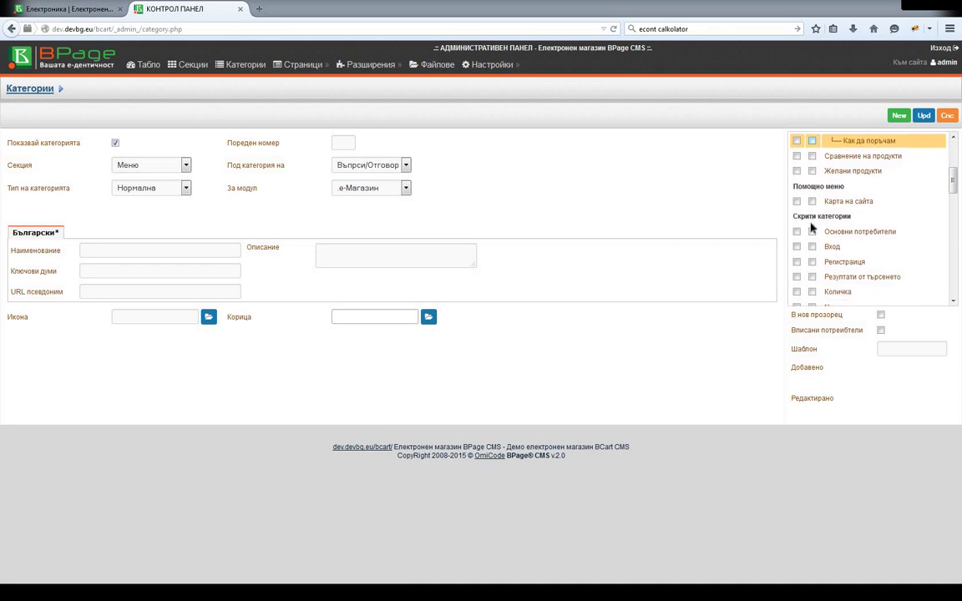
scroll(812, 226, down, 3)
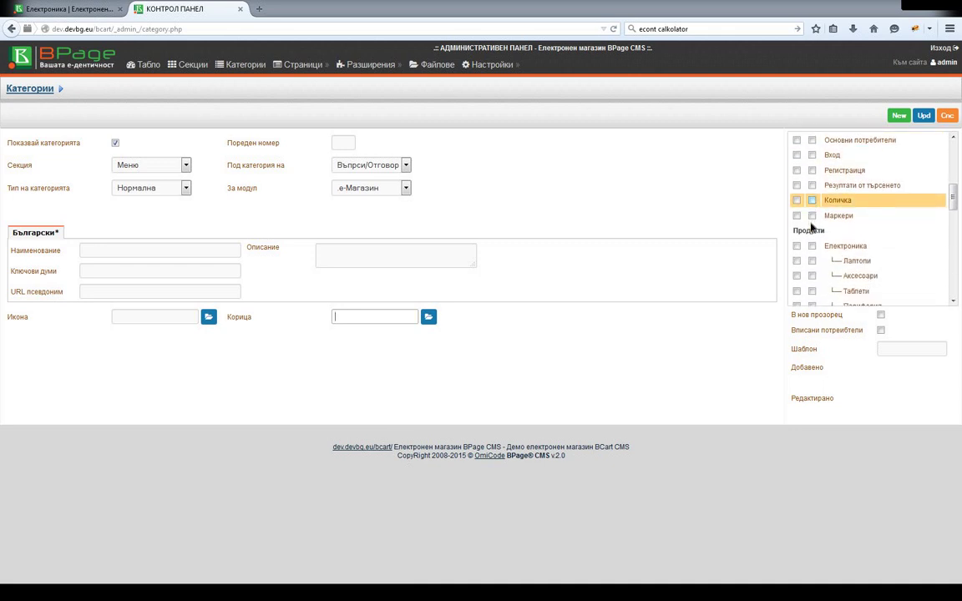
scroll(812, 225, down, 5)
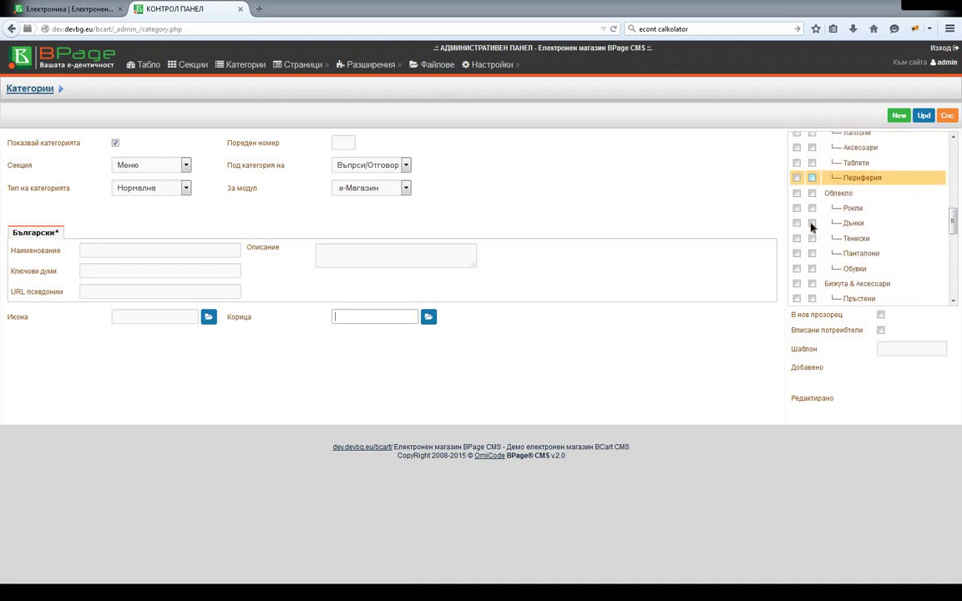
scroll(812, 225, down, 5)
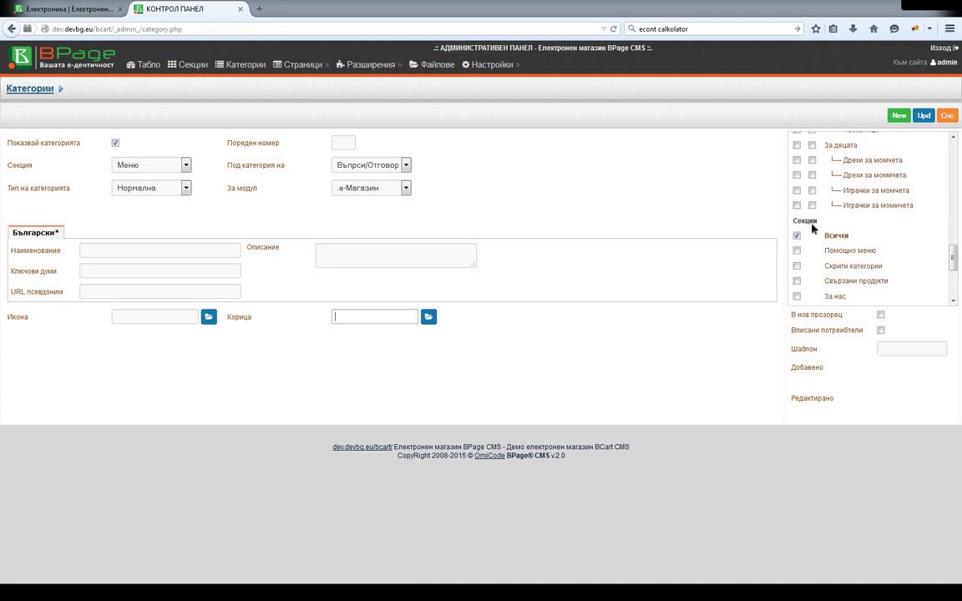
double_click(804, 209)
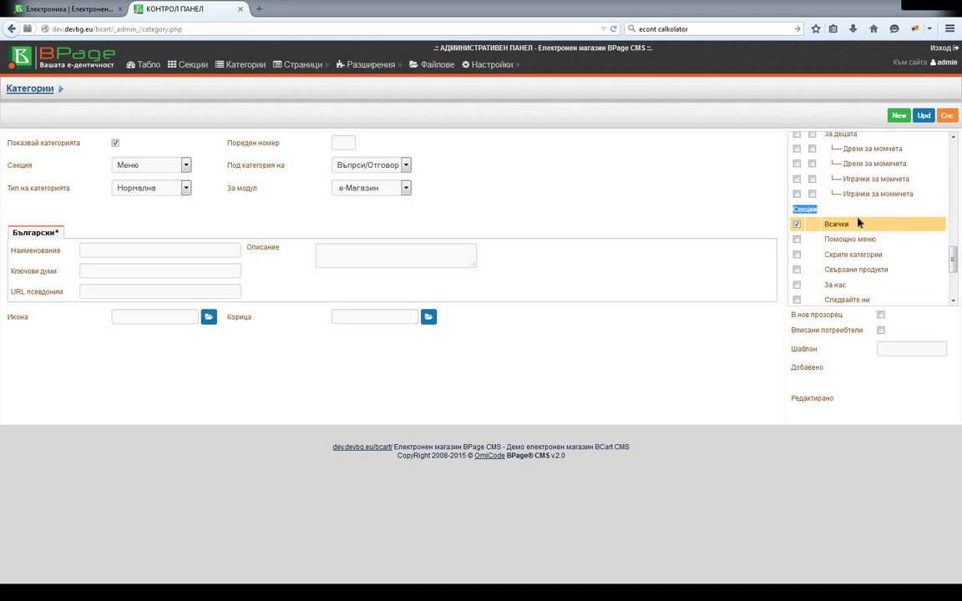
scroll(857, 217, down, 1)
scroll(835, 217, down, 1)
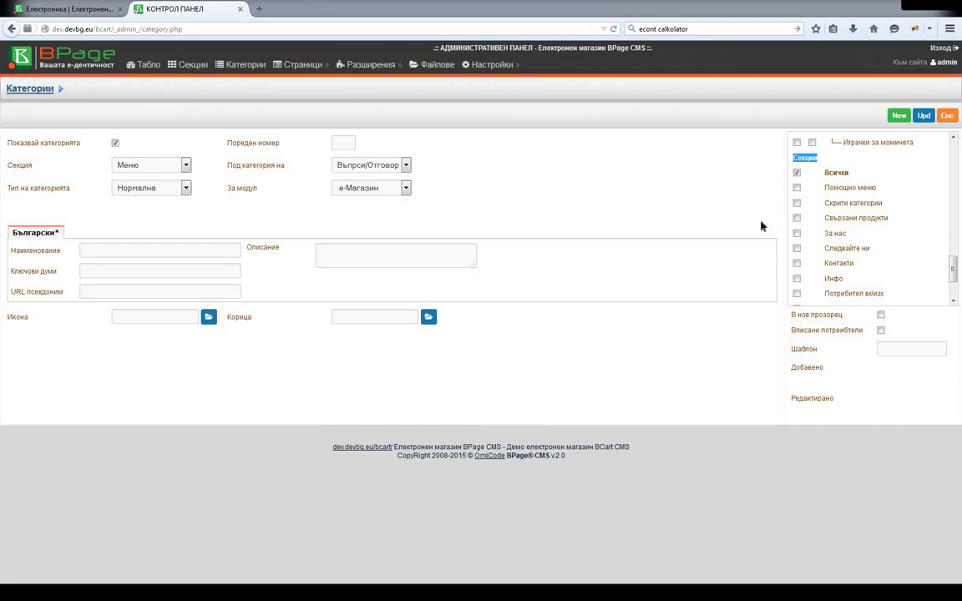
click(716, 211)
- Review the В нов прозорец option, view the storefront's Доставка page for reference and return to the category form
drag(799, 330, 865, 330)
drag(801, 316, 860, 324)
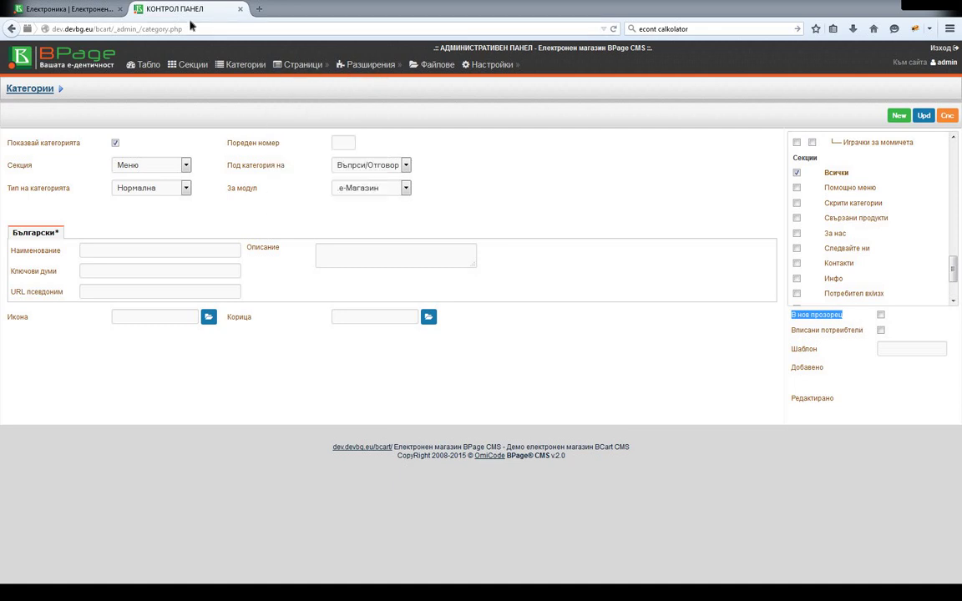
click(105, 10)
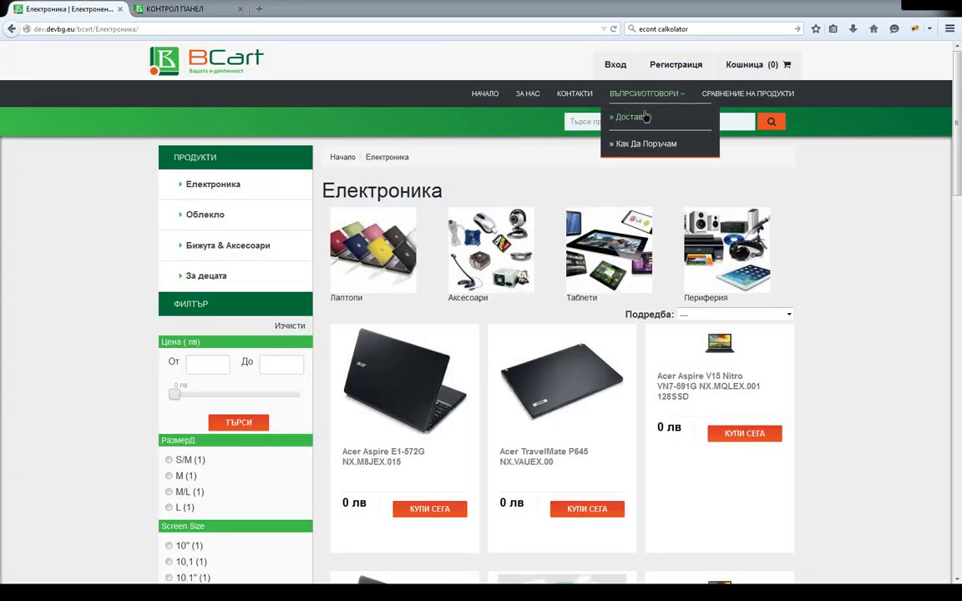
click(613, 124)
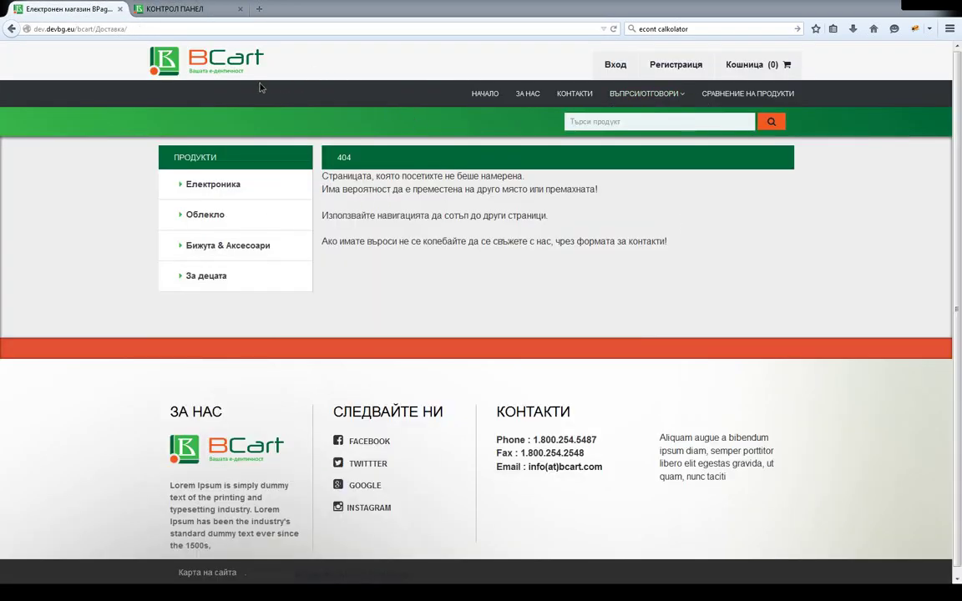
click(478, 95)
click(180, 9)
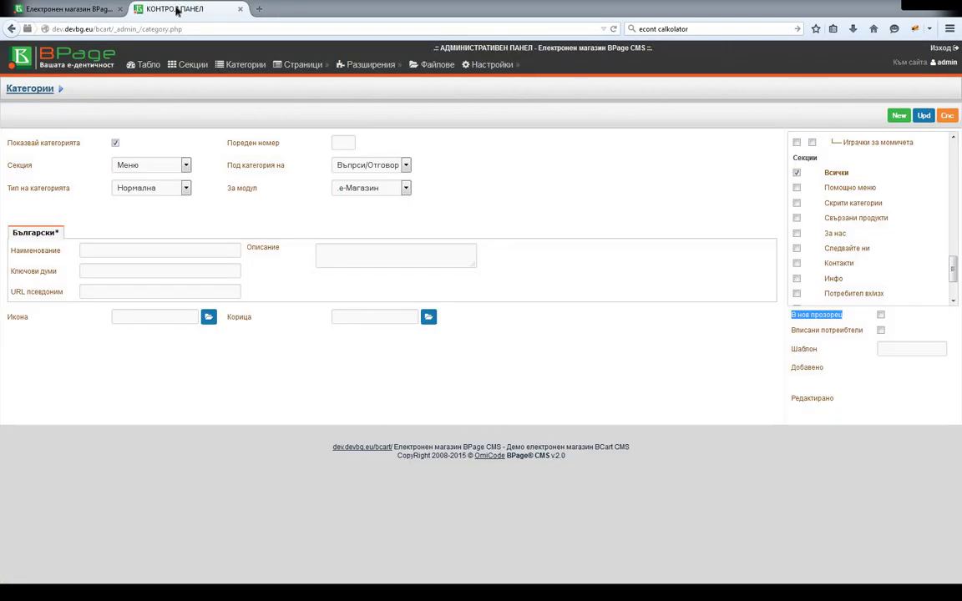
click(891, 318)
- Examine the Вписани потребители option, compare it with the storefront's login and registration links, and return to the category form
drag(796, 331, 863, 331)
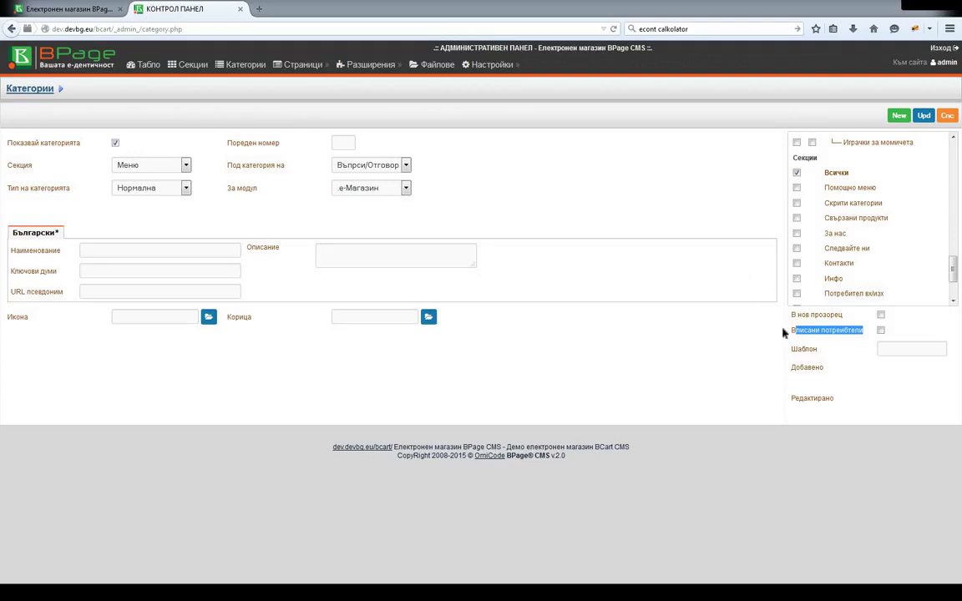
click(823, 330)
drag(796, 331, 864, 330)
drag(792, 331, 855, 331)
click(845, 330)
drag(796, 331, 850, 331)
triple_click(843, 331)
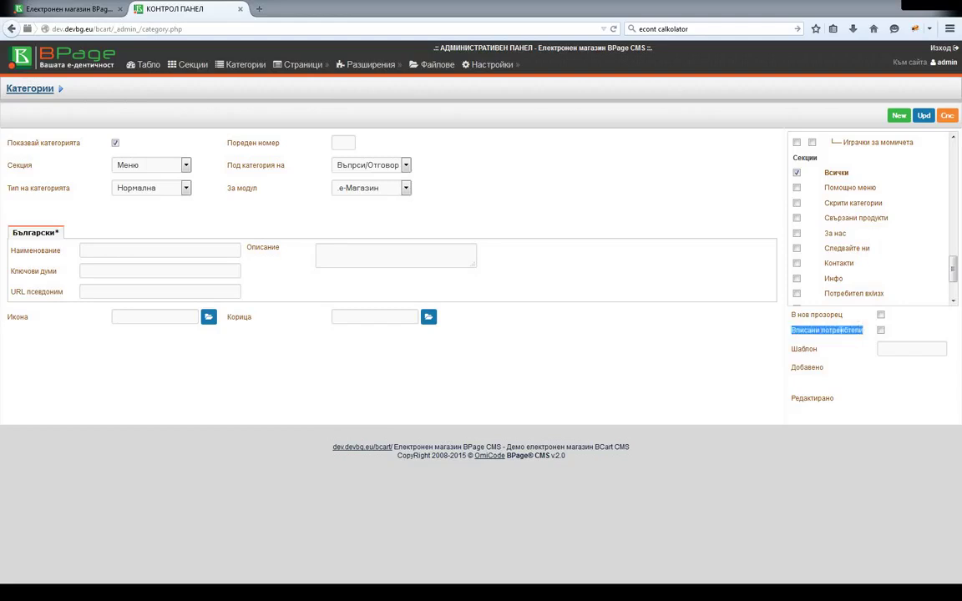
click(883, 331)
click(881, 331)
click(71, 9)
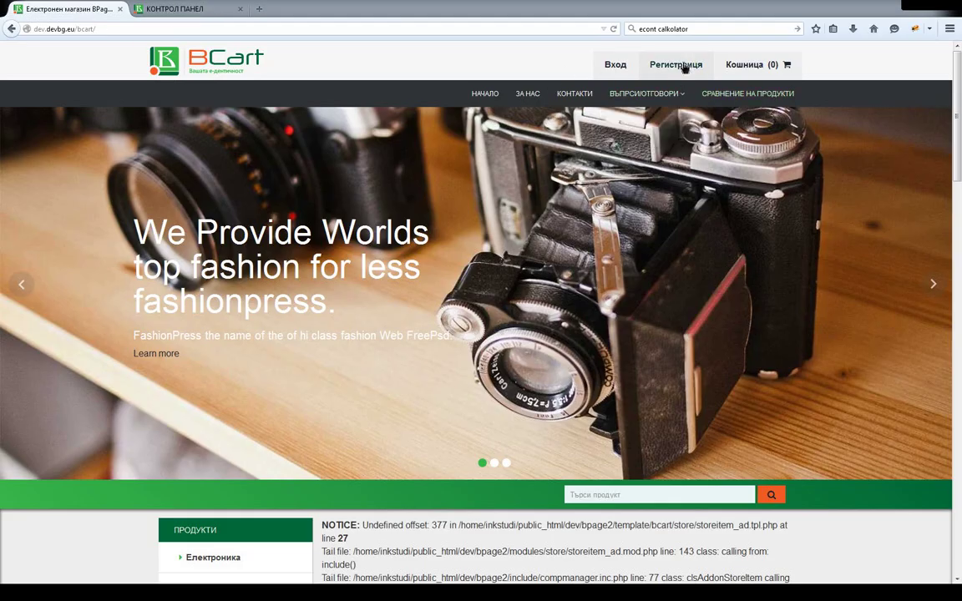
click(164, 8)
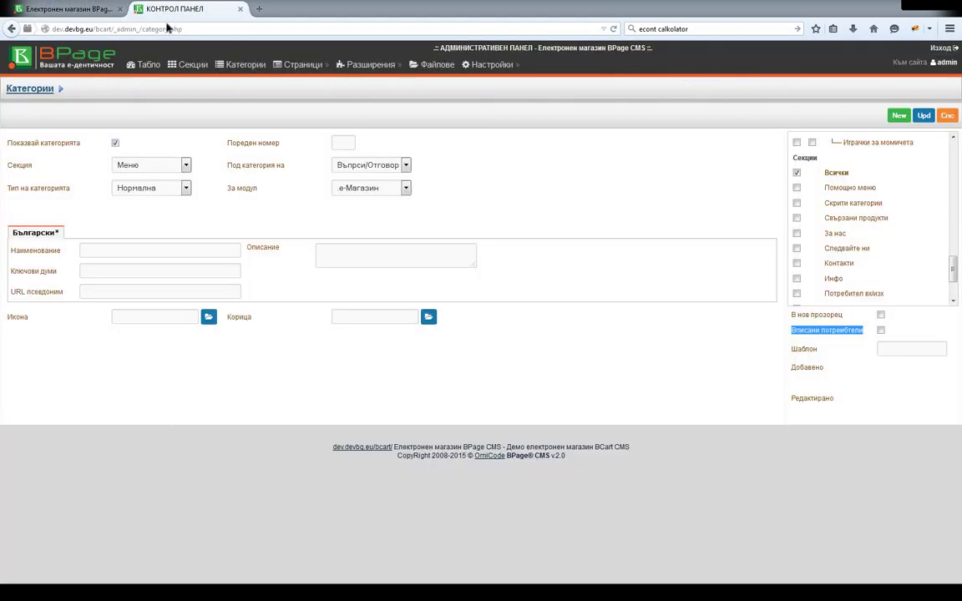
click(635, 197)
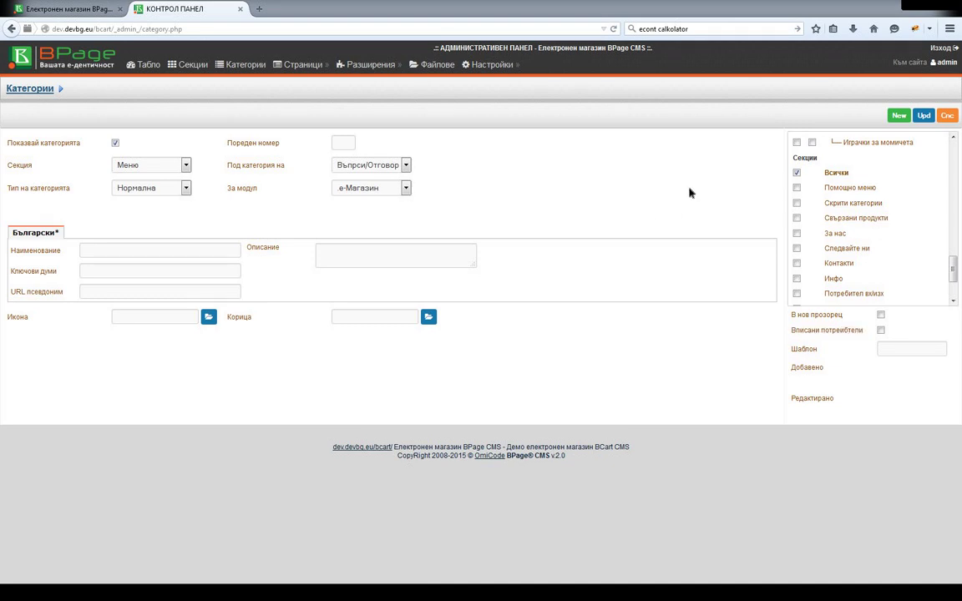
- Review the Шаблон, Добавено and Редактирано fields and close the new category form without saving
drag(817, 349, 760, 350)
double_click(759, 350)
click(767, 361)
drag(794, 367, 852, 404)
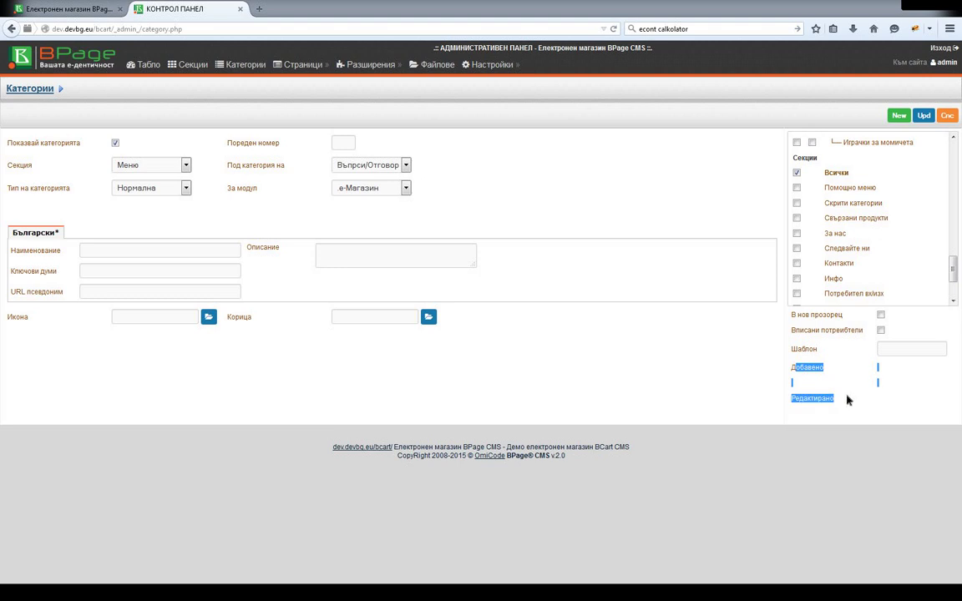
click(847, 400)
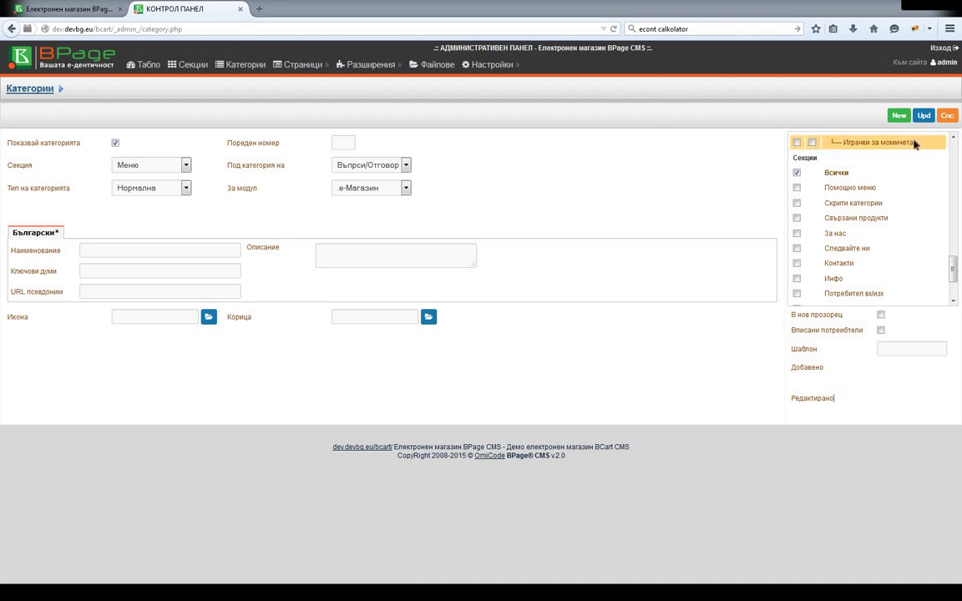
click(948, 116)
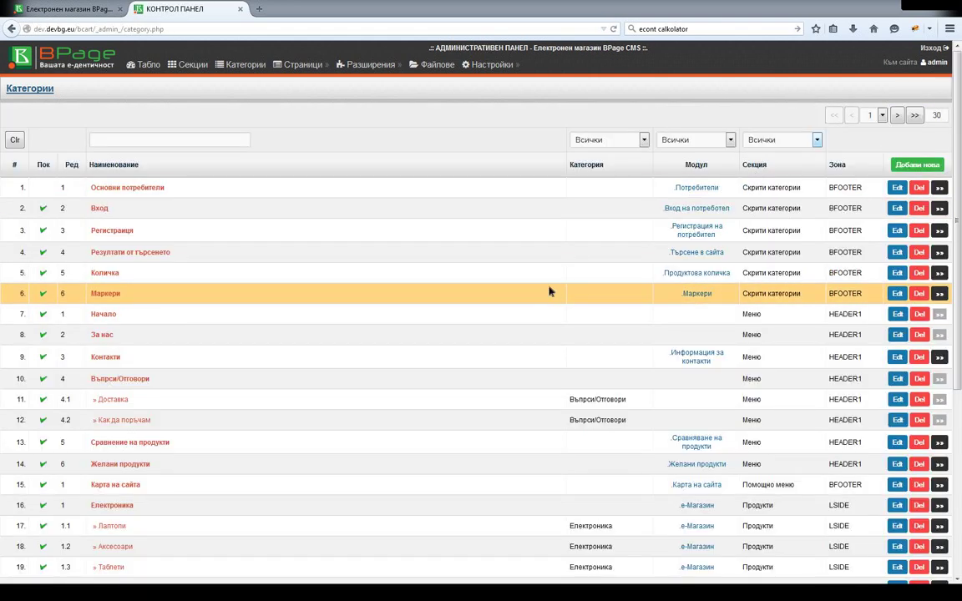
- Look through the category list and the edit, delete and pages actions offered for each category
scroll(743, 210, down, 5)
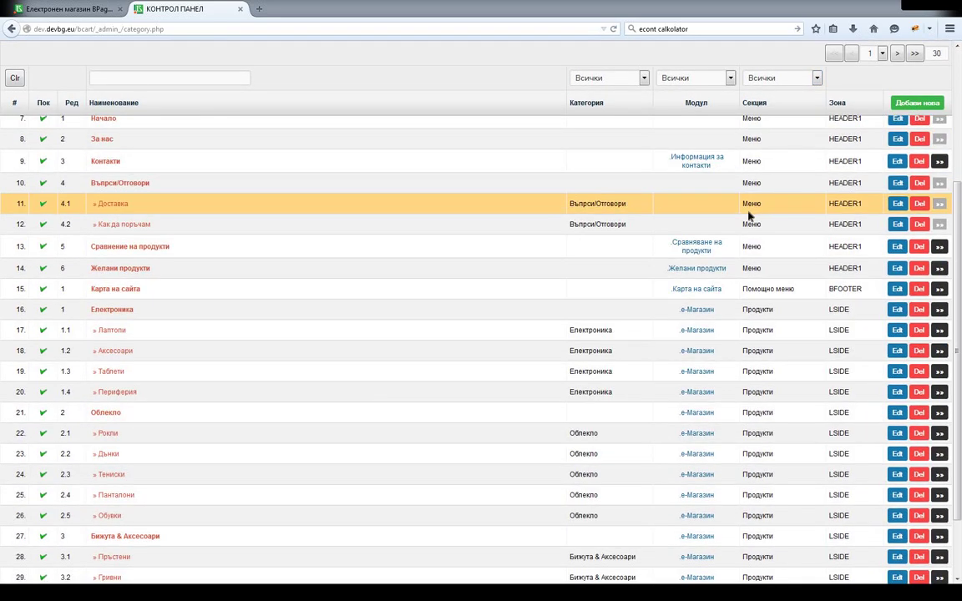
scroll(750, 215, up, 4)
scroll(749, 215, up, 2)
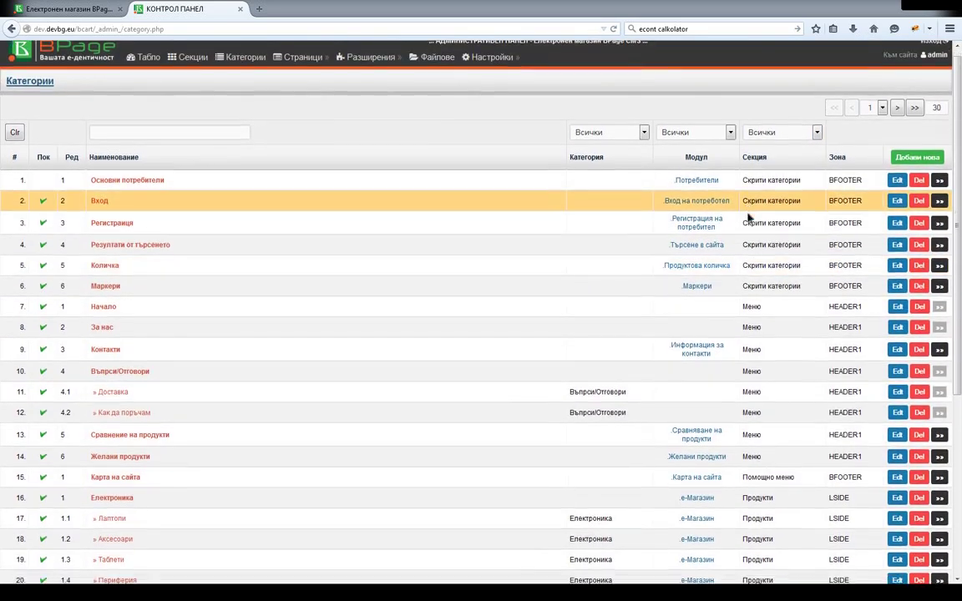
scroll(748, 215, down, 3)
scroll(700, 243, up, 1)
scroll(700, 243, up, 1)
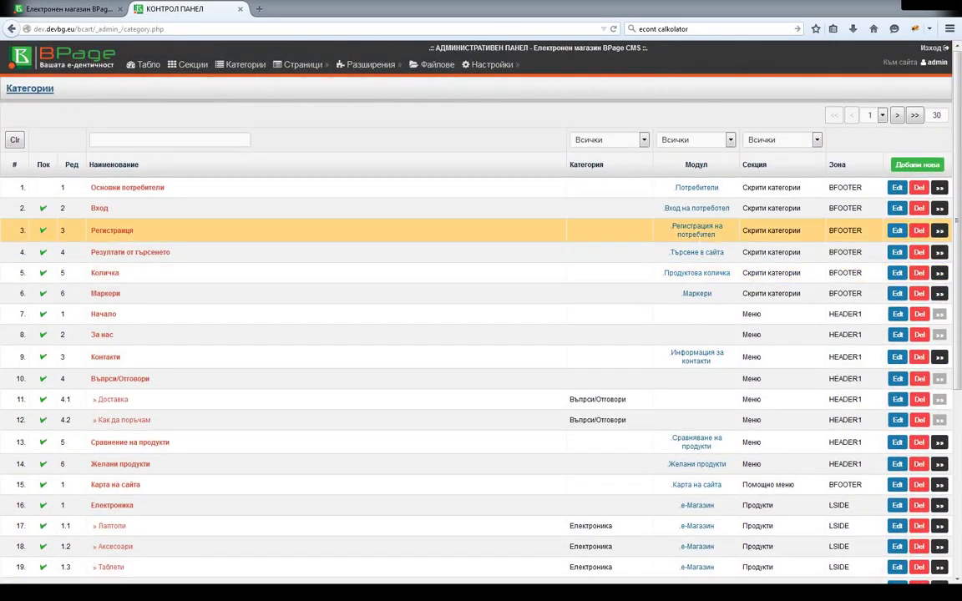
scroll(698, 242, down, 3)
scroll(898, 188, up, 3)
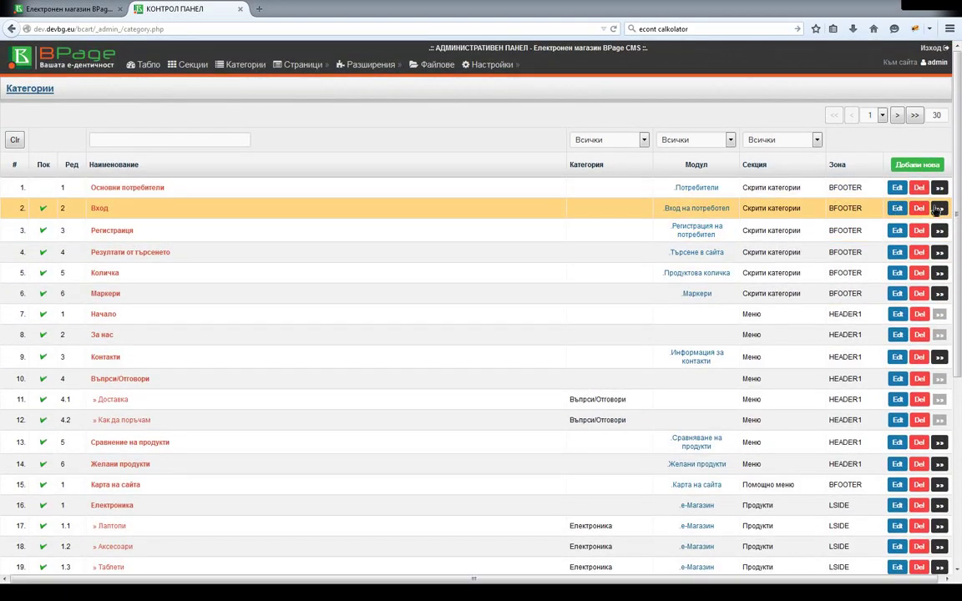
click(896, 189)
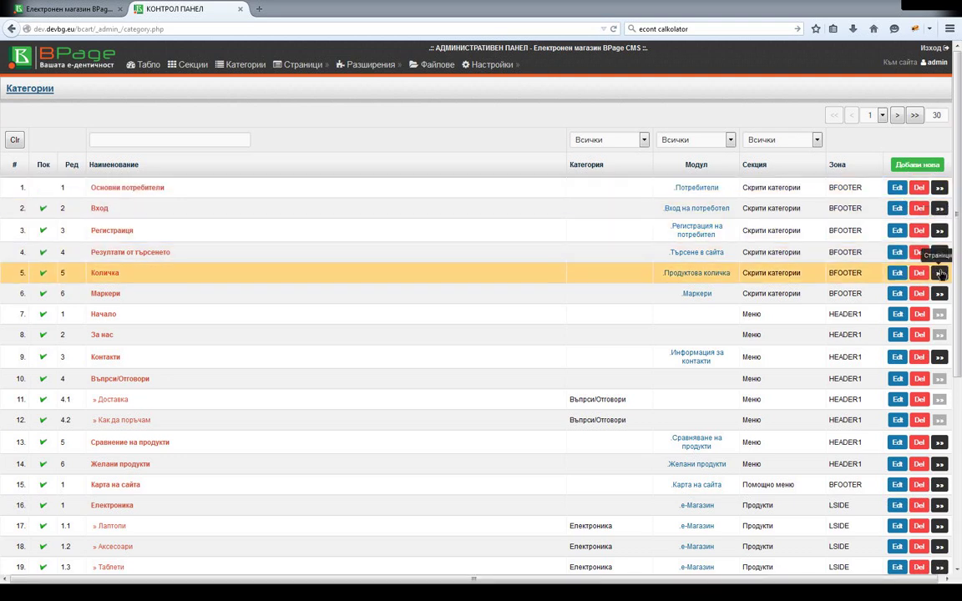
scroll(778, 254, down, 1)
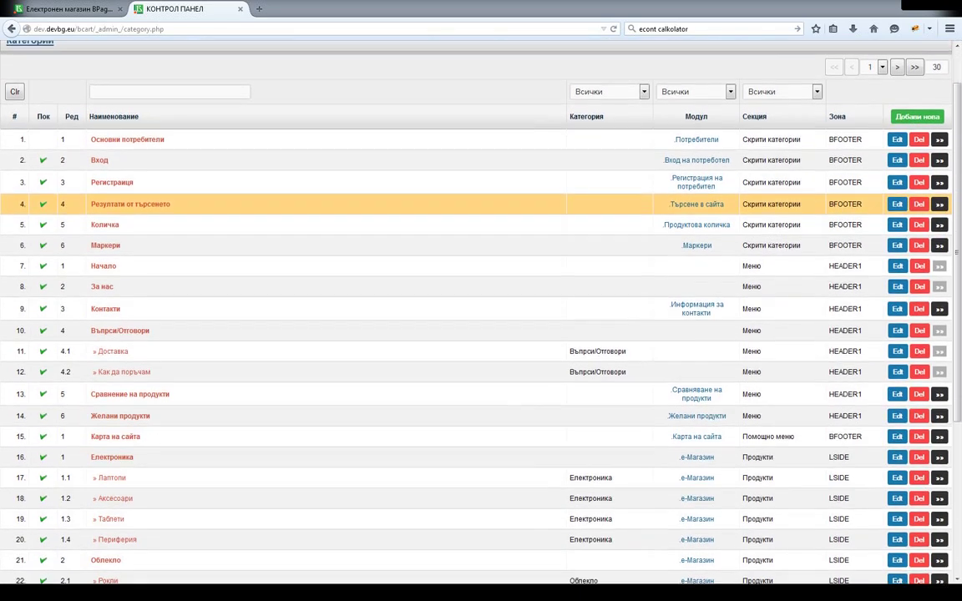
scroll(778, 254, up, 1)
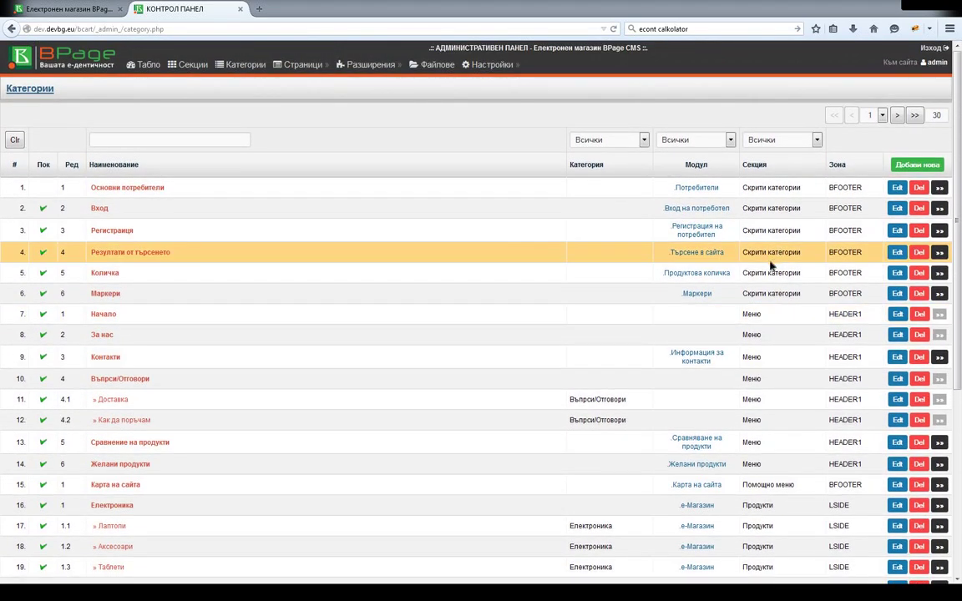
- Open the pages of the Лаптопи category and look through its product list
scroll(746, 269, down, 3)
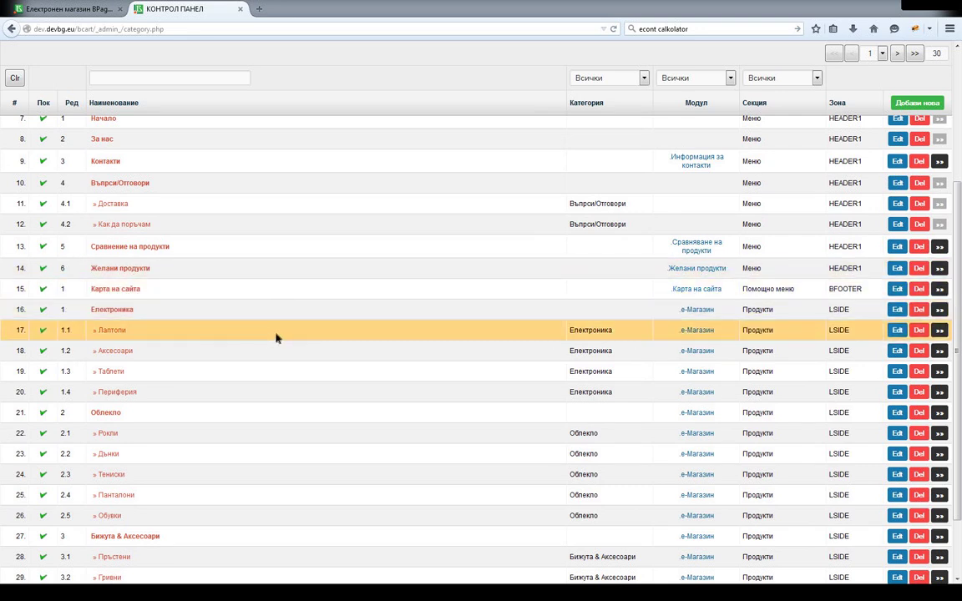
click(940, 330)
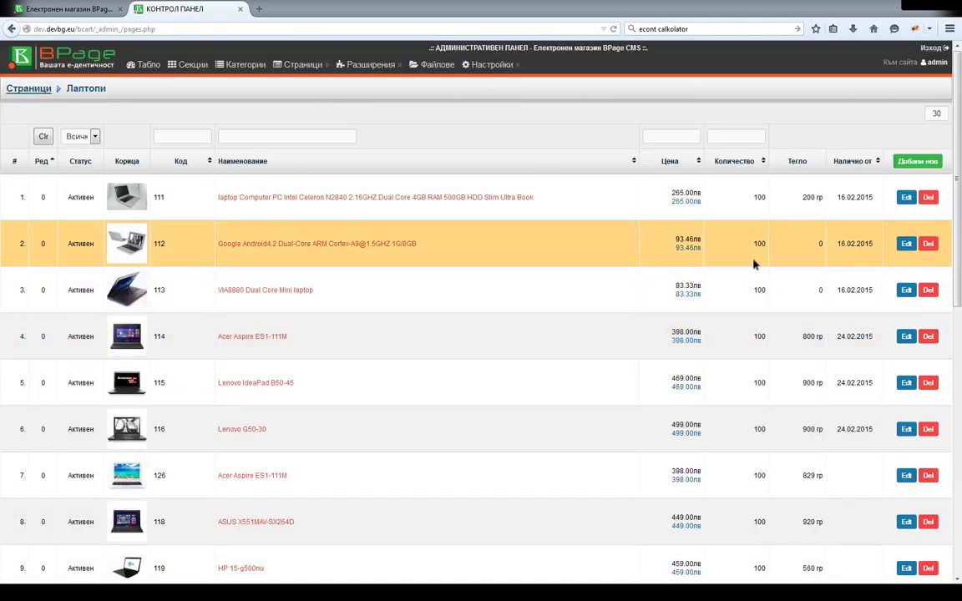
scroll(560, 214, down, 3)
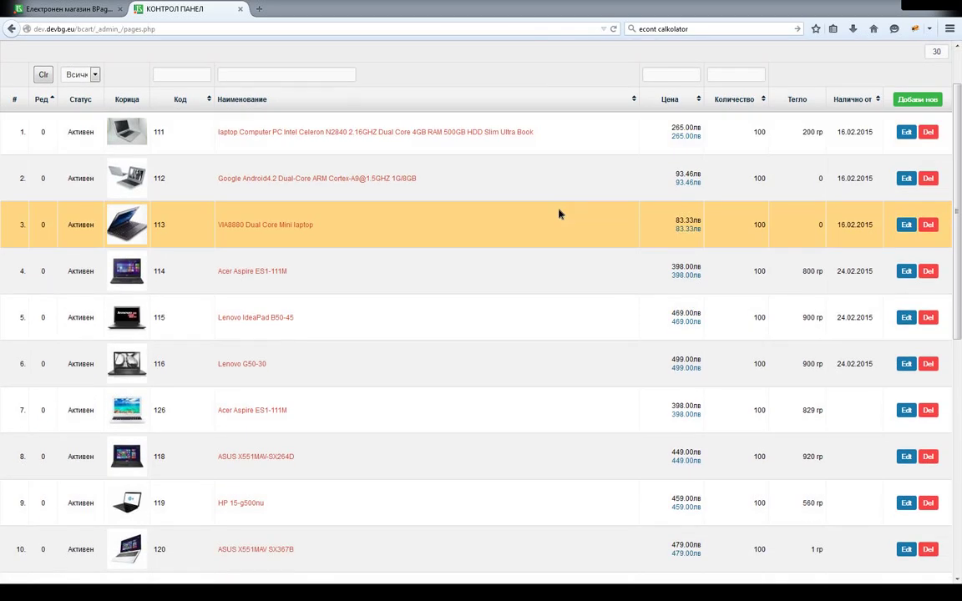
scroll(560, 215, down, 4)
scroll(560, 214, up, 7)
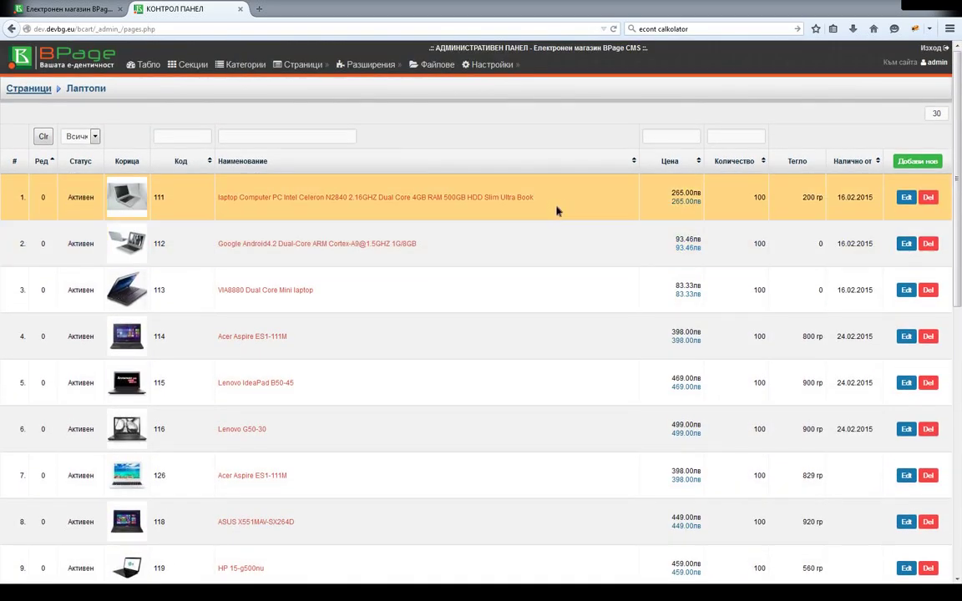
scroll(560, 214, down, 1)
scroll(561, 220, down, 9)
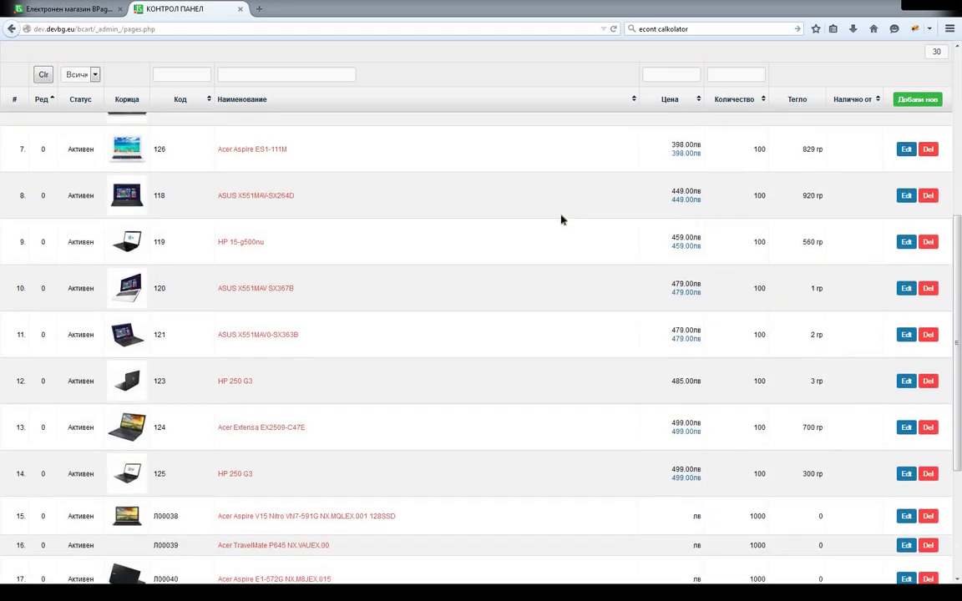
scroll(561, 219, up, 10)
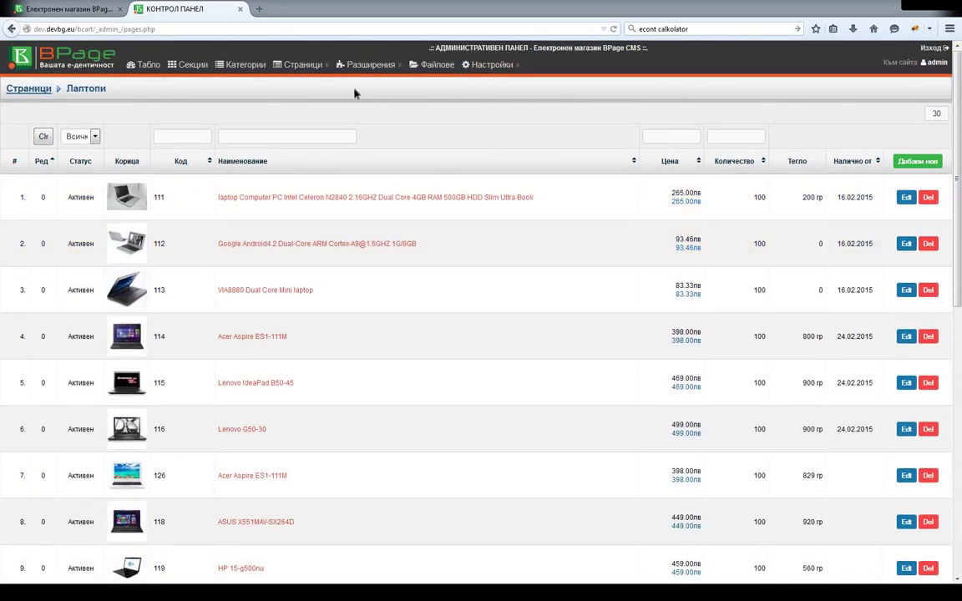
- Return to the category list and start a new category, placing the cursor in its Пореден номер field
click(252, 69)
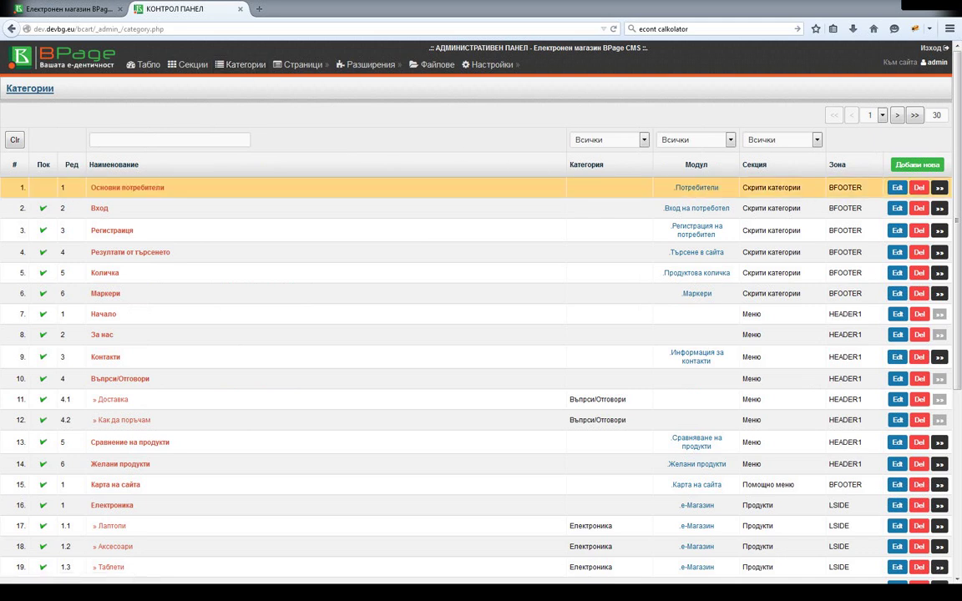
click(912, 166)
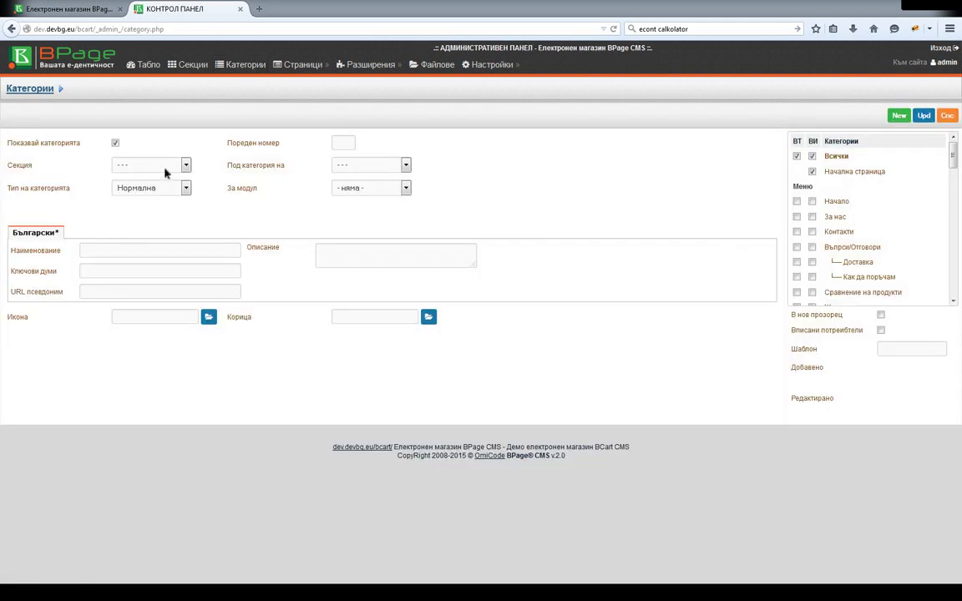
click(161, 242)
click(342, 143)
- Set Секция to Продукти and check the Продукти menu on the storefront before returning to the category form
click(62, 9)
scroll(101, 126, down, 5)
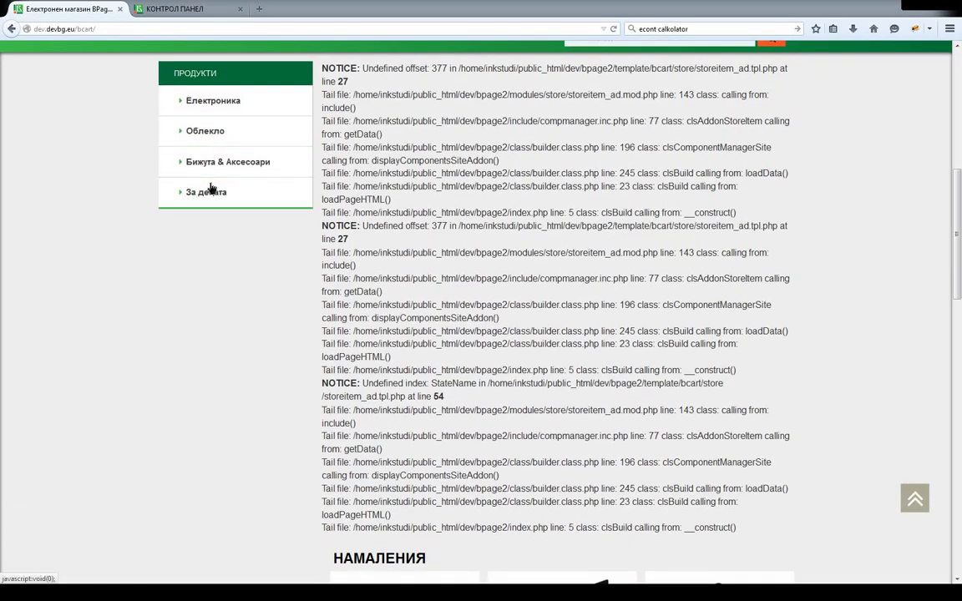
click(177, 9)
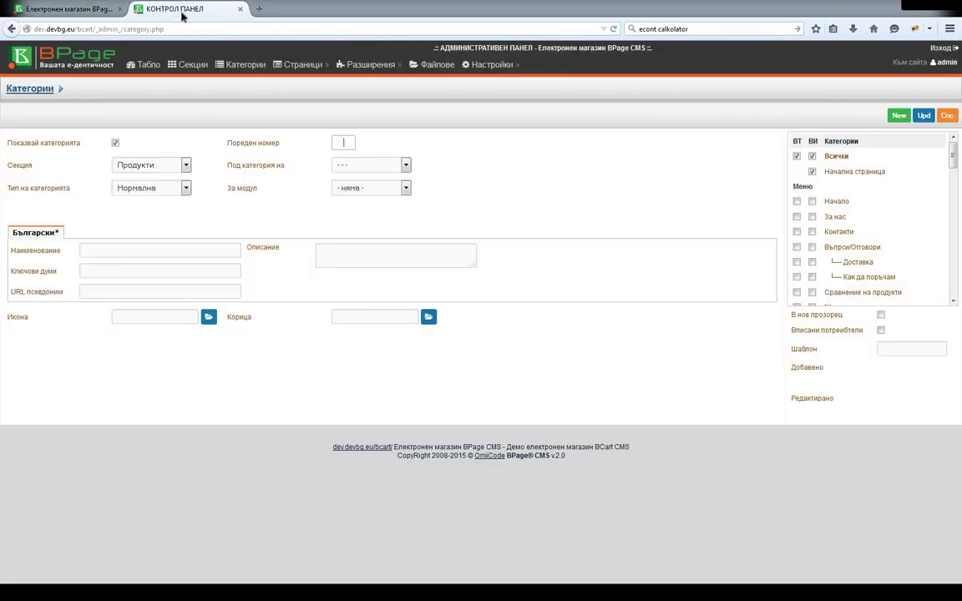
- Enter Категория as the Наименование and fill Описание with "Категория, Категория, Категория, Категория"
click(150, 250)
text(Категория)
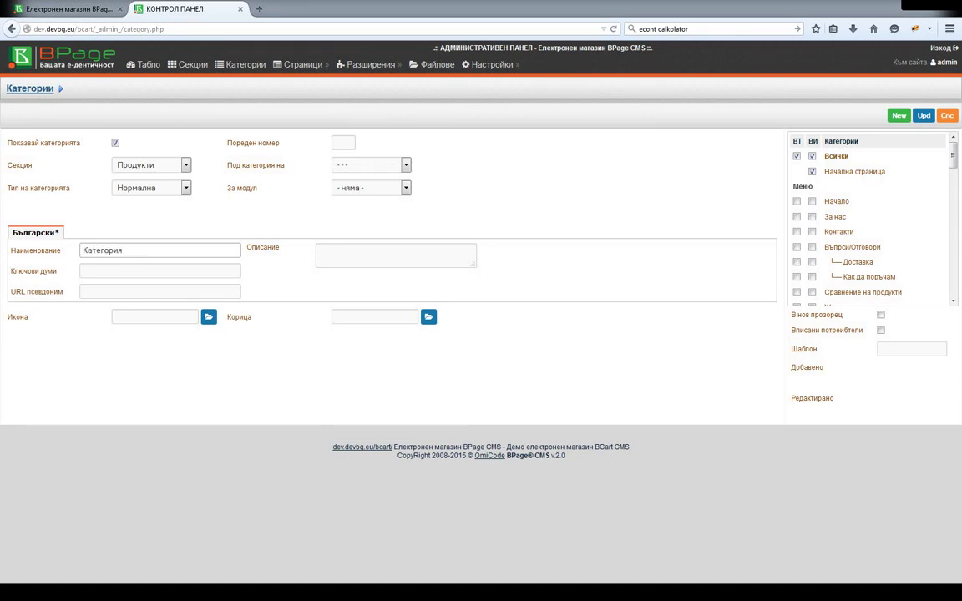
drag(134, 250, 19, 244)
key(ctrl+c)
click(334, 254)
key(ctrl+v)
text(,)
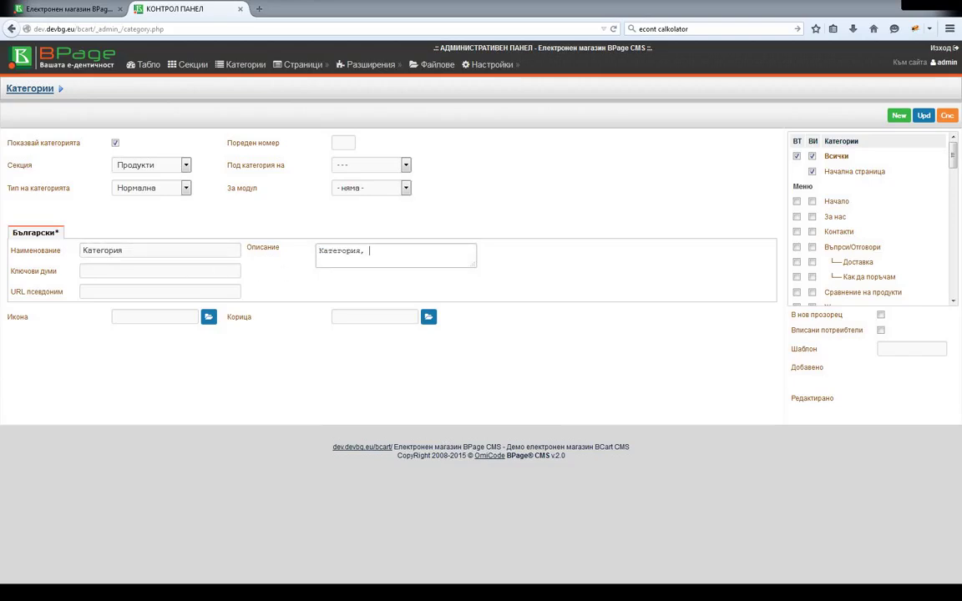
key(ctrl+v)
text(,)
key(ctrl+v)
text(,)
key(ctrl+v)
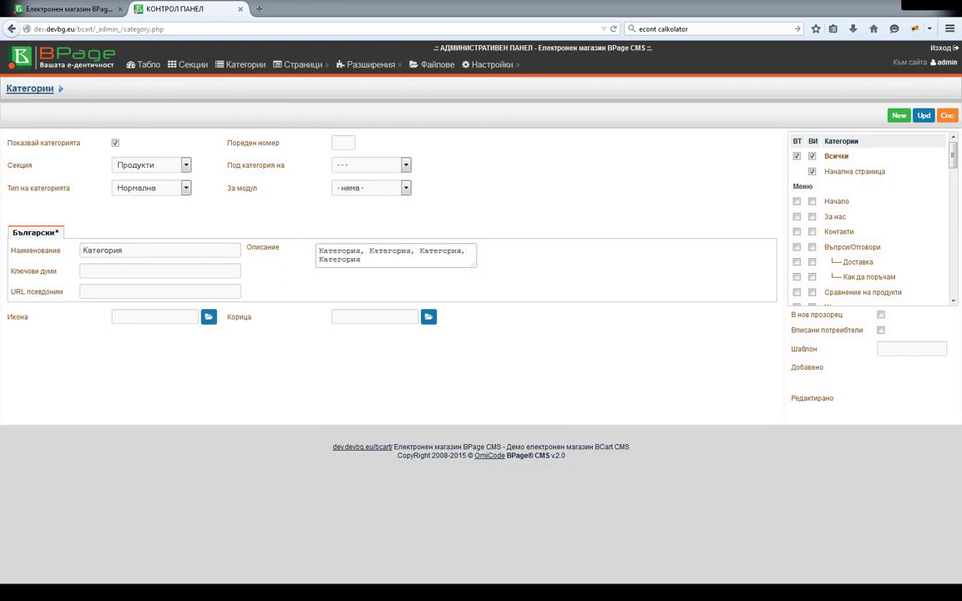
- Fill Ключови думи with "Категория, Категория"
key(ctrl+v)
text(,)
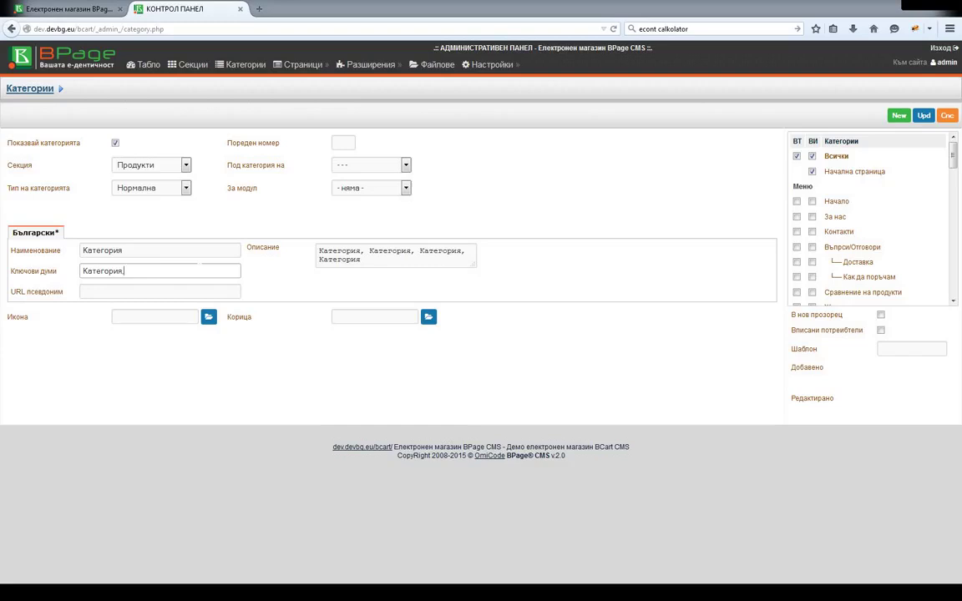
key(ctrl+v)
text(,)
- Leave URL псевдоним empty and choose cats/tablets.jpg as the category's Корица image
double_click(94, 250)
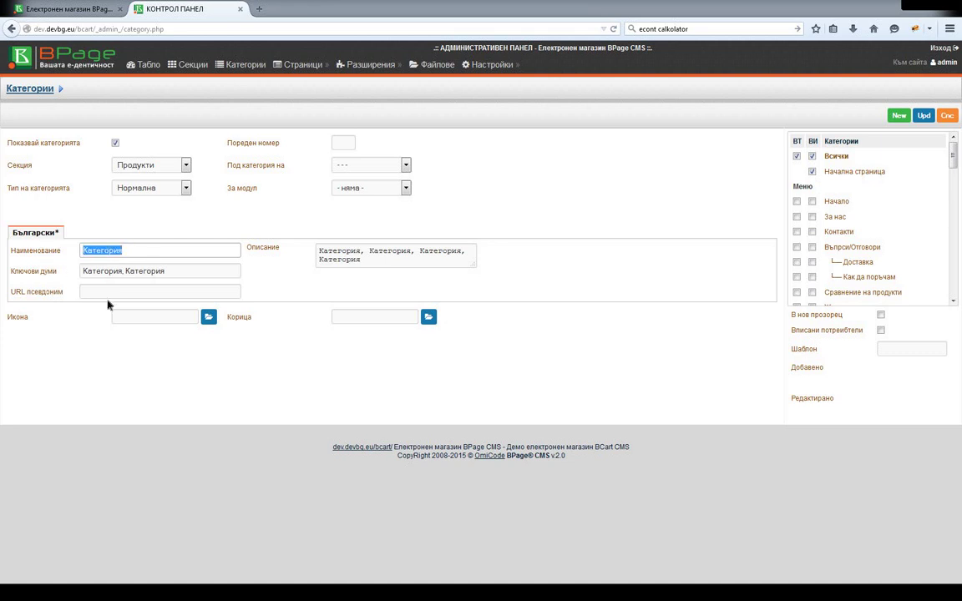
key(Tab)
key(Tab)
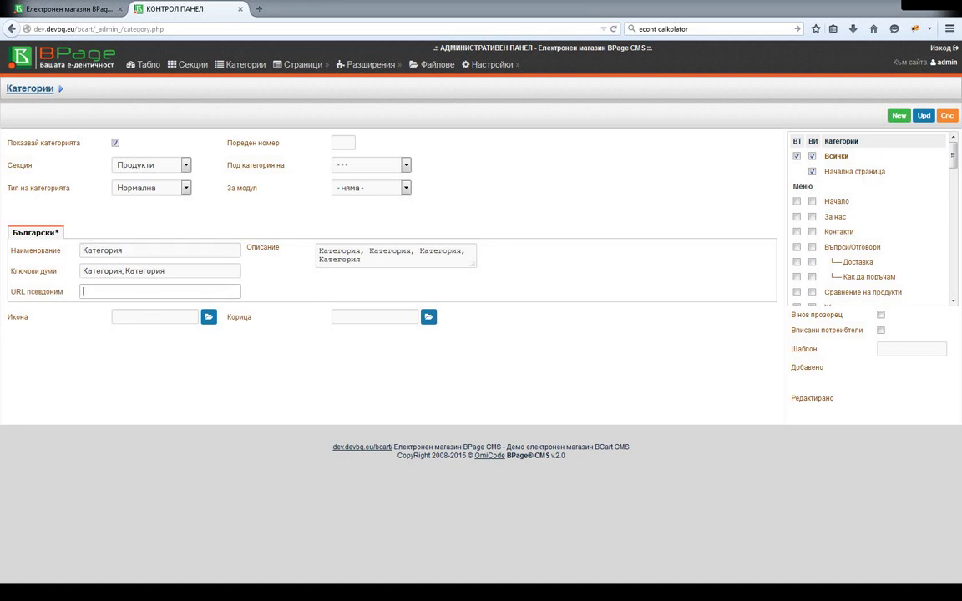
click(429, 317)
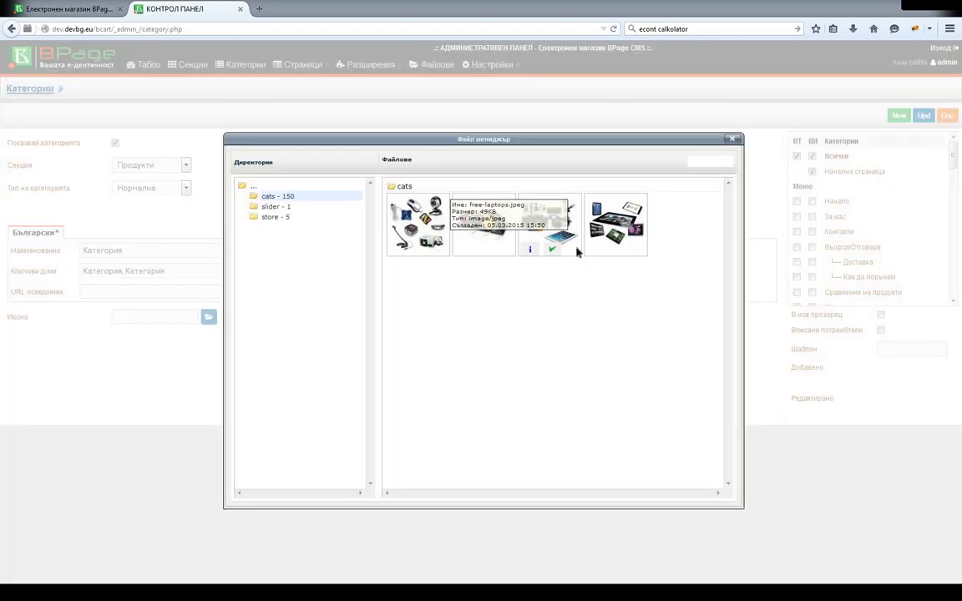
click(619, 244)
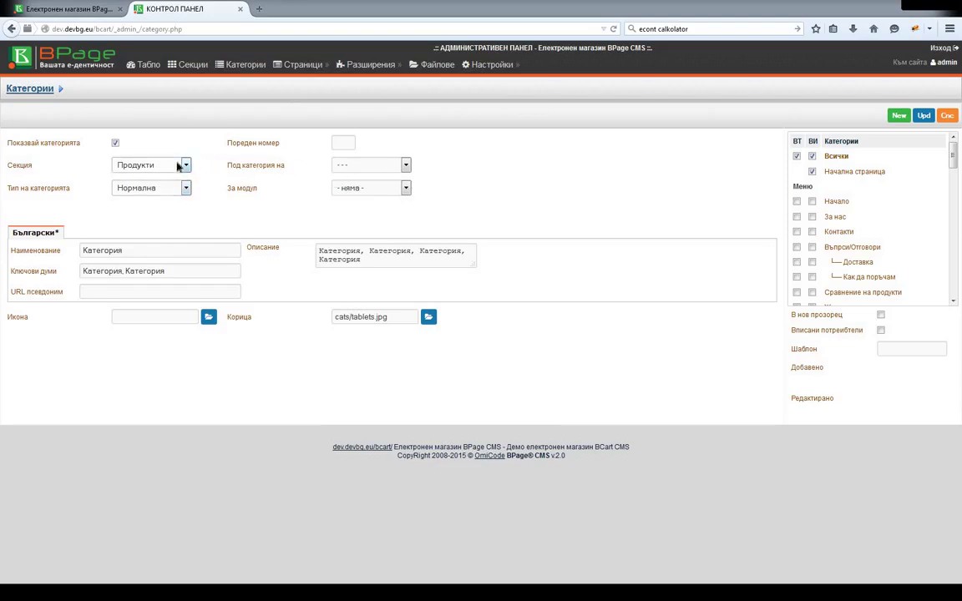
- Set За модул to .е-Магазин for the new category
click(404, 188)
click(400, 189)
click(406, 218)
- Look through the ВТ and ВИ checkboxes for the Категории and Секции lists of the new category
scroll(837, 196, down, 1)
scroll(837, 192, up, 1)
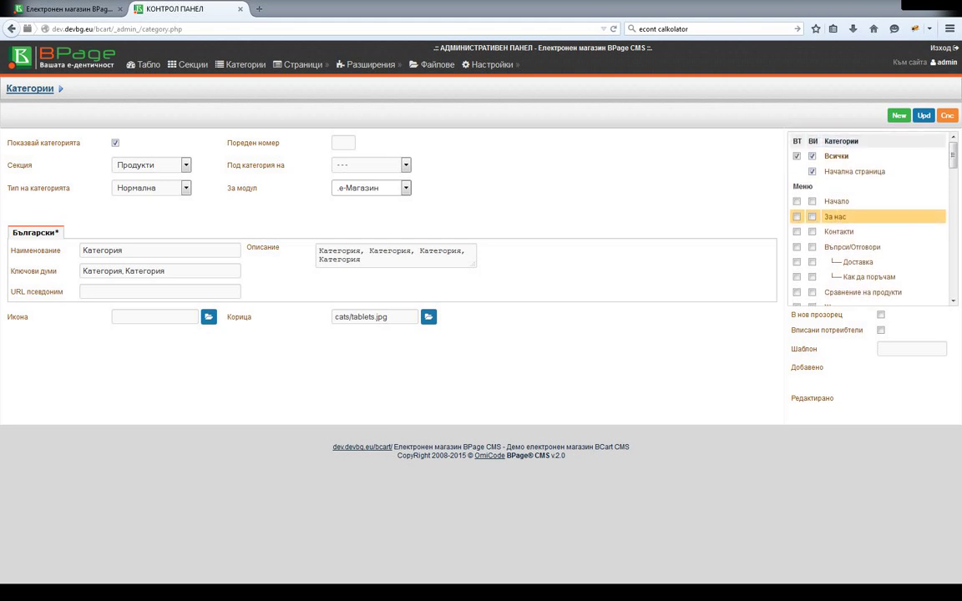
scroll(837, 196, down, 3)
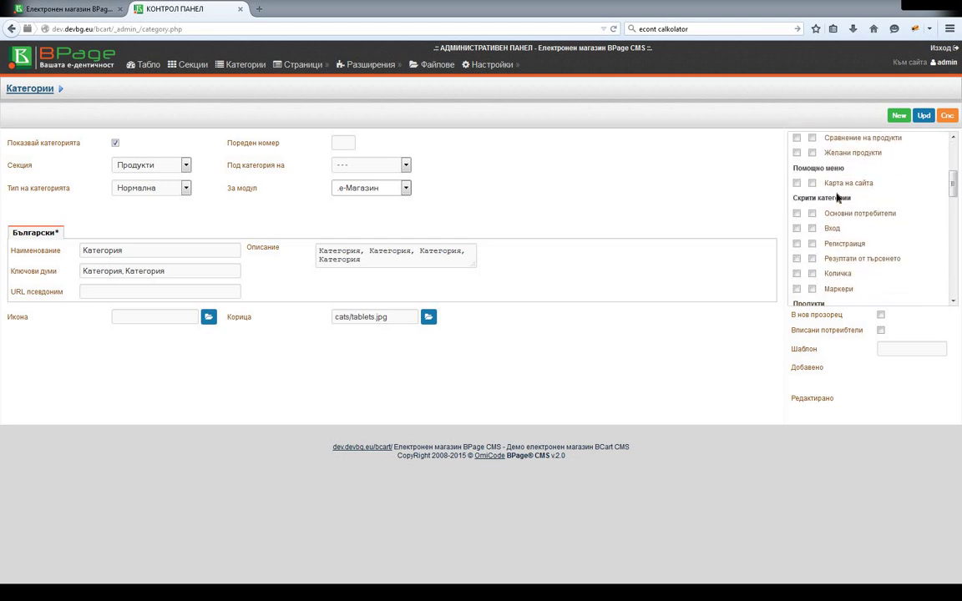
scroll(837, 196, up, 2)
scroll(837, 196, up, 2)
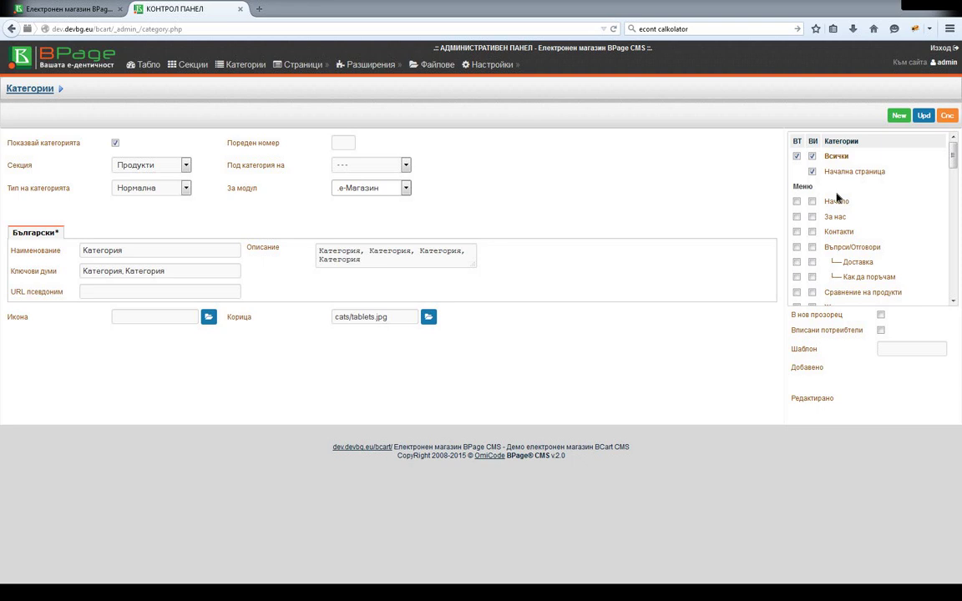
scroll(853, 214, down, 10)
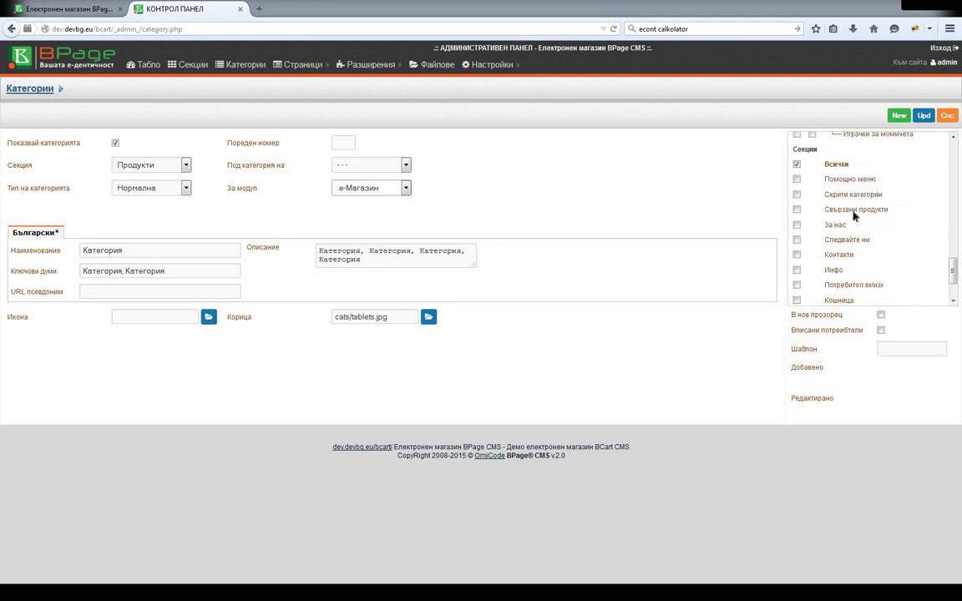
scroll(854, 214, down, 2)
scroll(846, 193, up, 2)
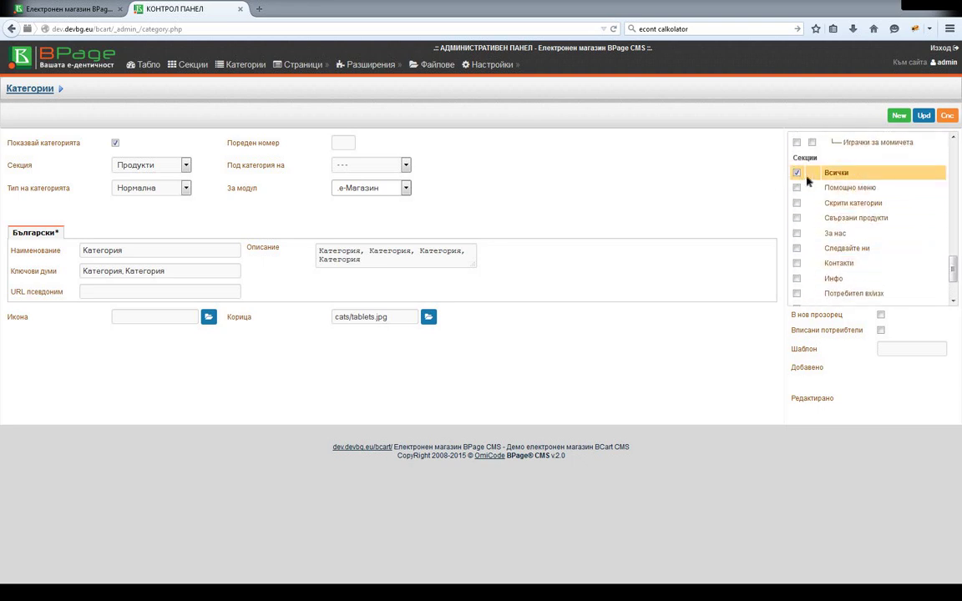
scroll(814, 205, up, 5)
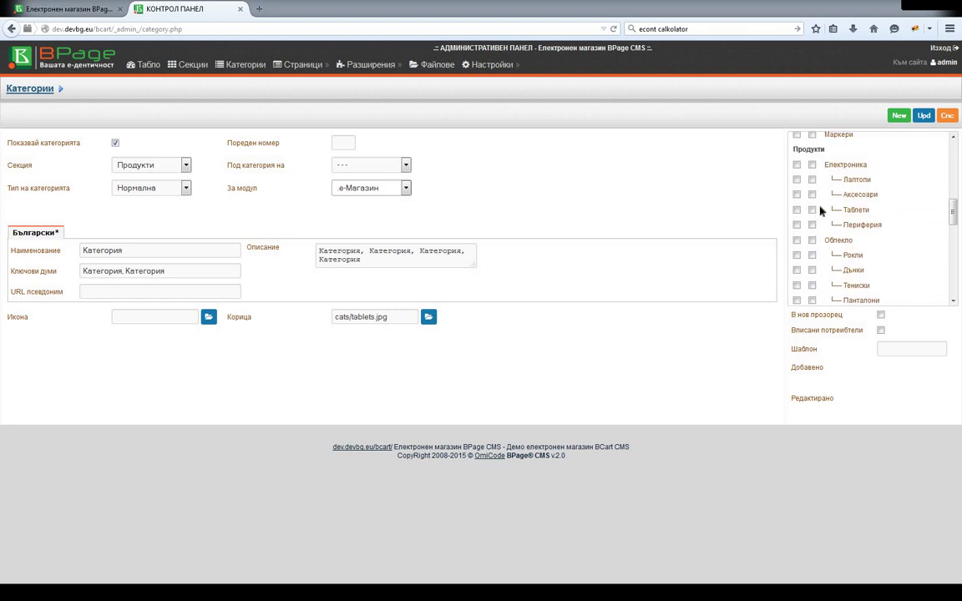
scroll(821, 212, up, 5)
scroll(821, 212, down, 8)
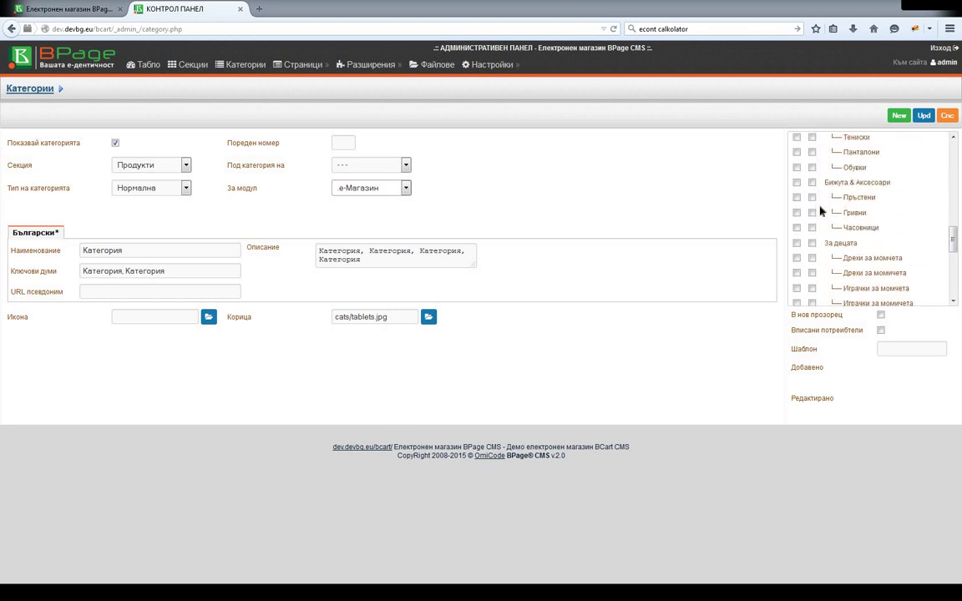
scroll(820, 212, down, 5)
scroll(820, 212, up, 12)
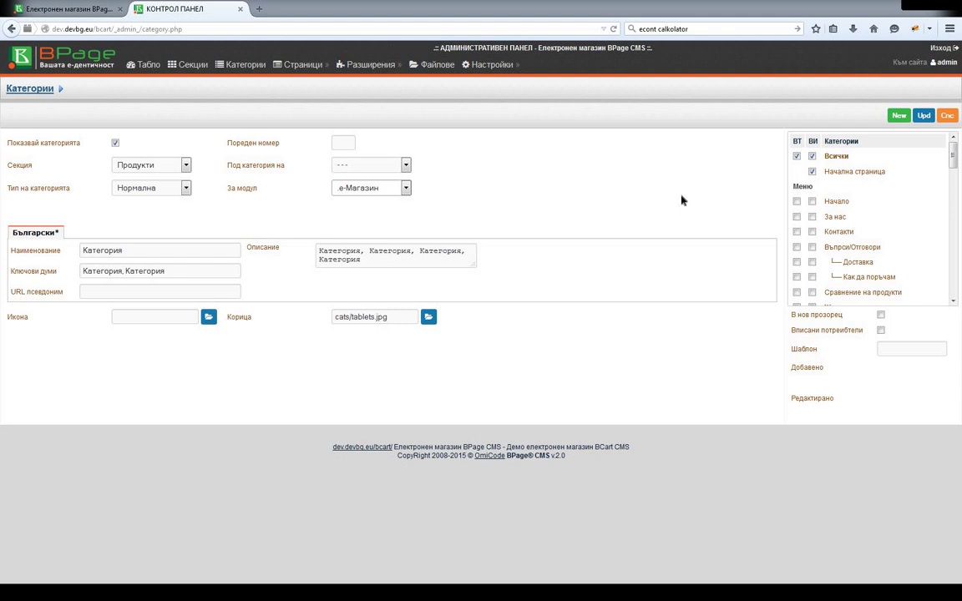
- Save the new category and reload the storefront to check its Продукти menu
click(924, 116)
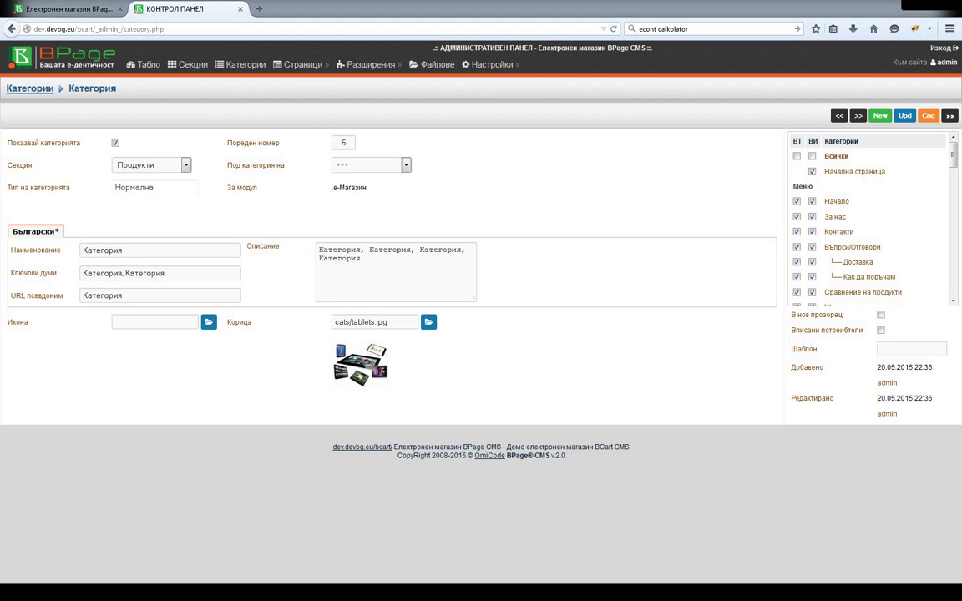
key(Tab)
click(79, 9)
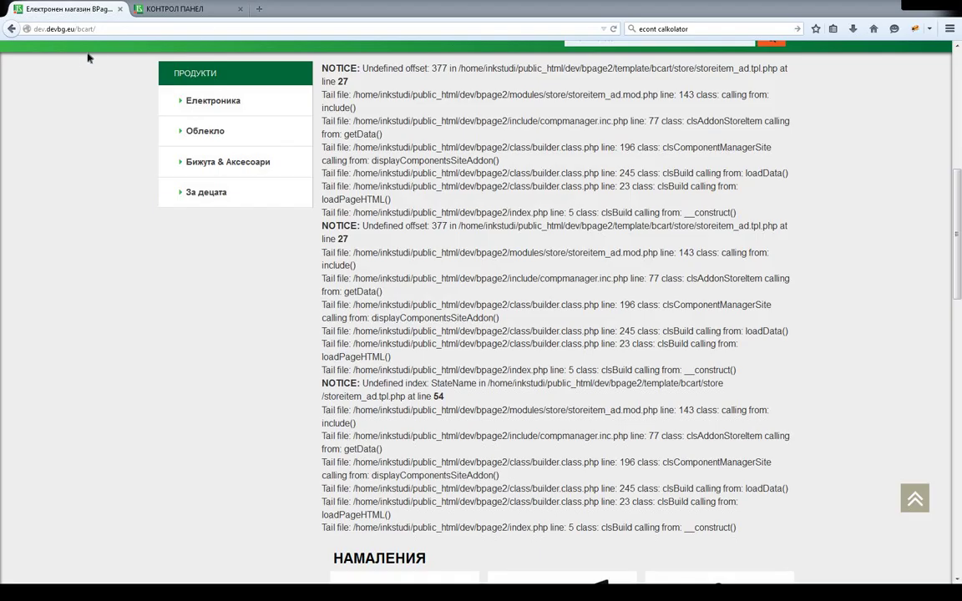
key(F5)
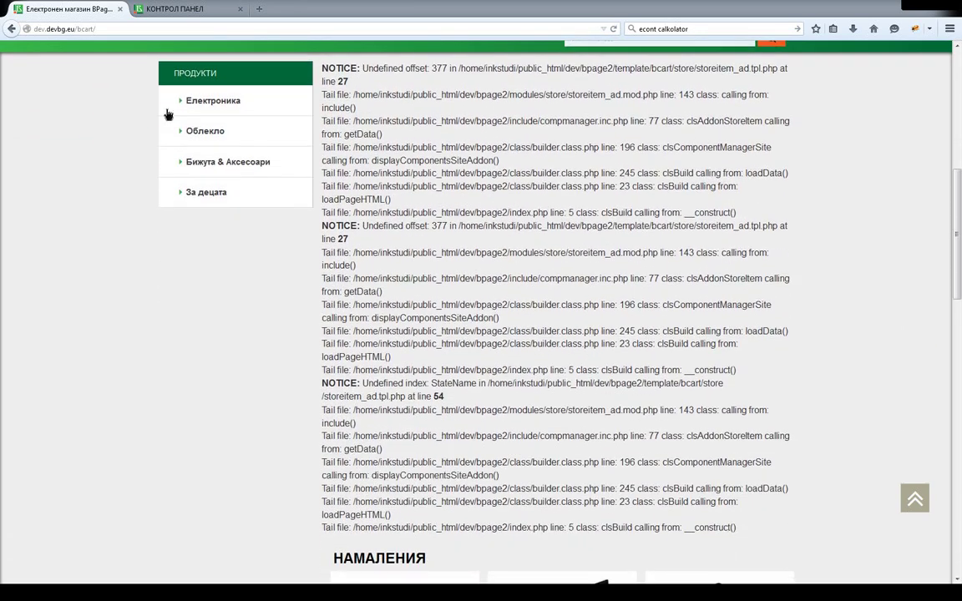
- Return to the saved category and review its URL псевдоним and its category and section checkboxes
click(175, 10)
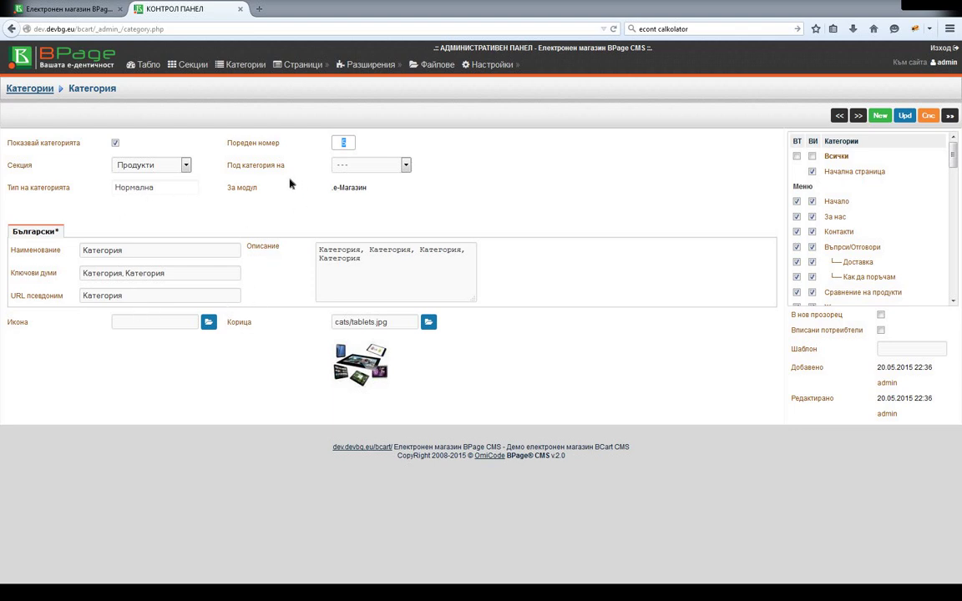
double_click(123, 295)
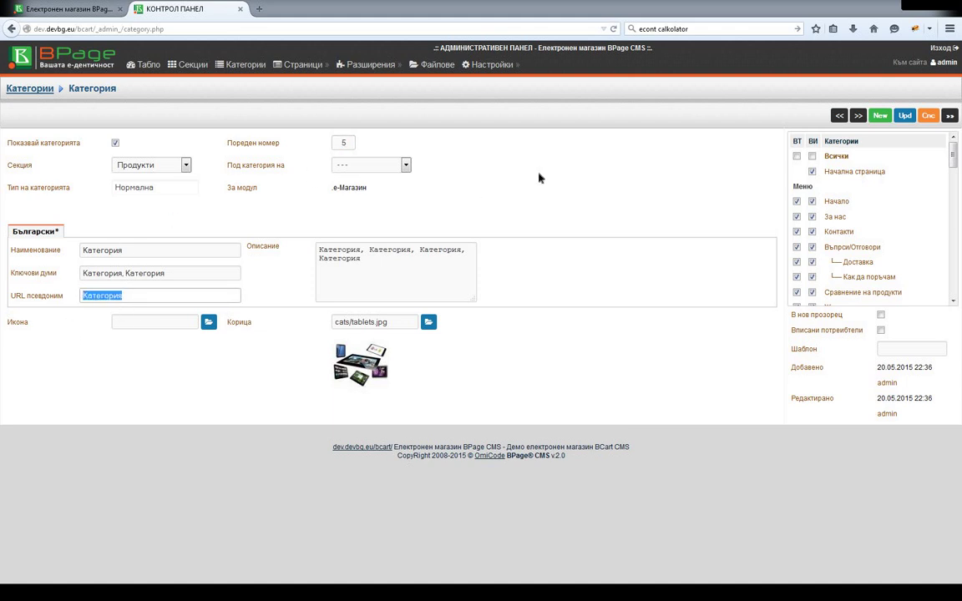
click(560, 224)
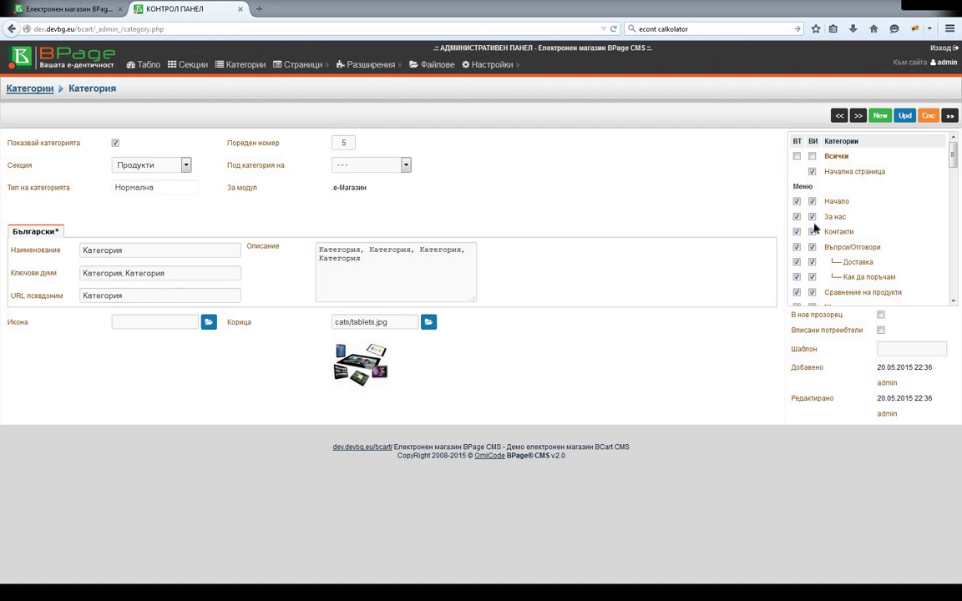
scroll(855, 200, down, 8)
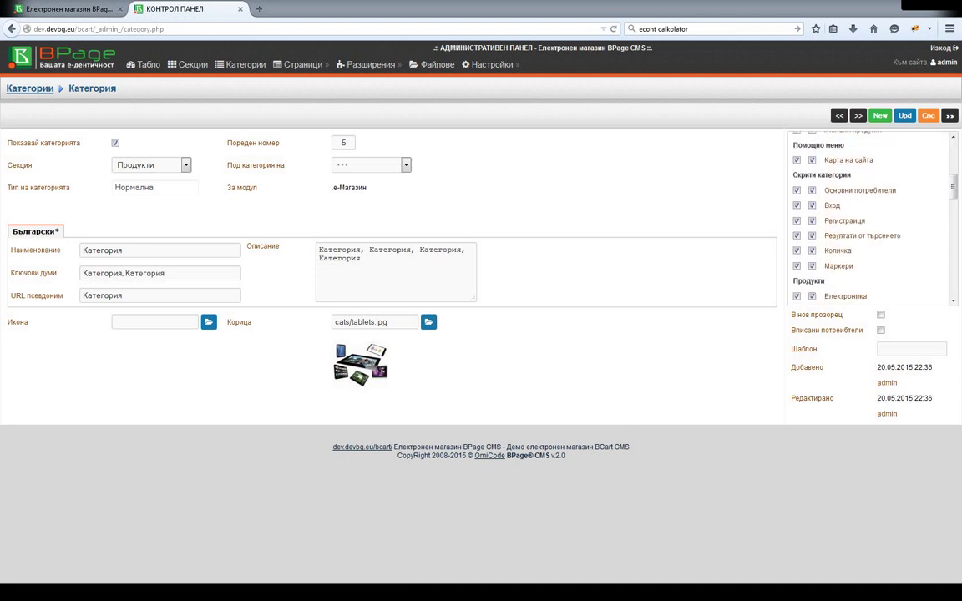
scroll(854, 199, down, 8)
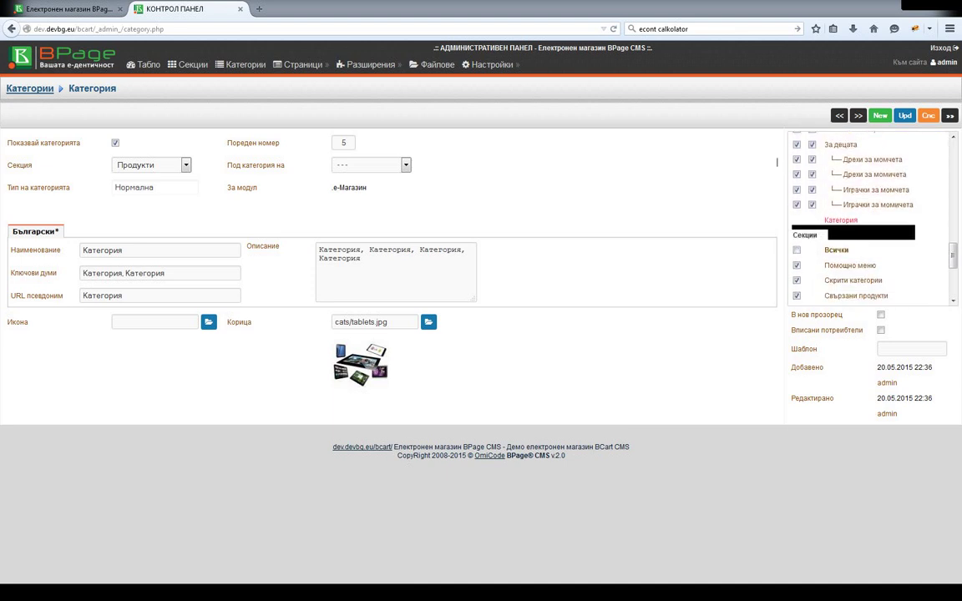
scroll(855, 199, up, 8)
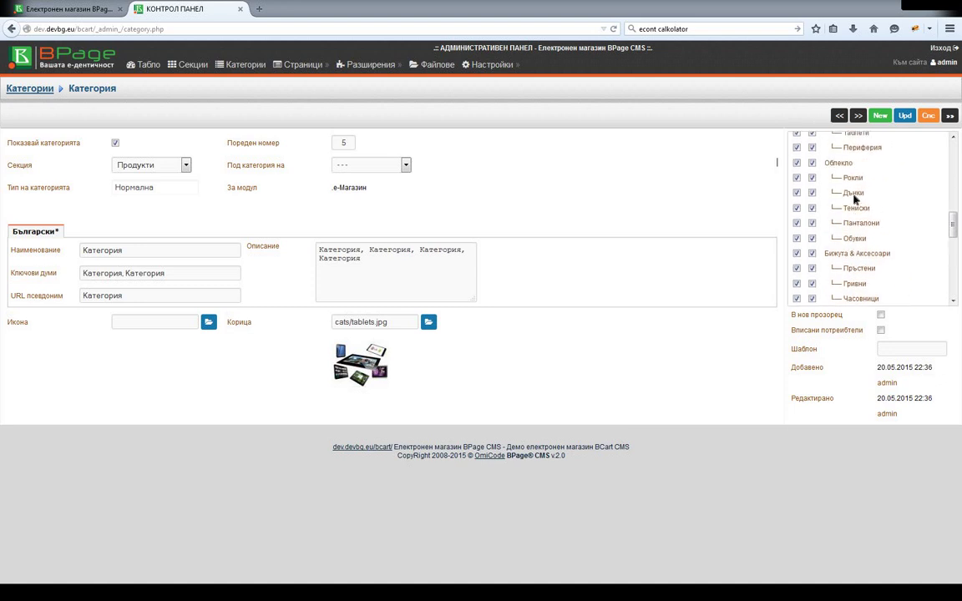
scroll(854, 198, down, 3)
- Examine the Добавено and Редактирано dates and authors of the saved category
drag(910, 413, 726, 331)
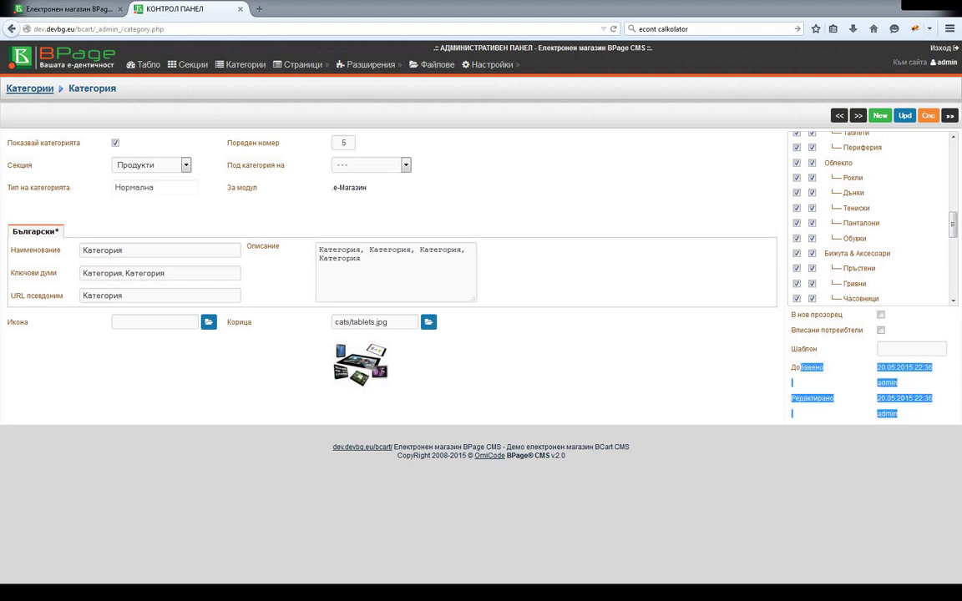
double_click(811, 399)
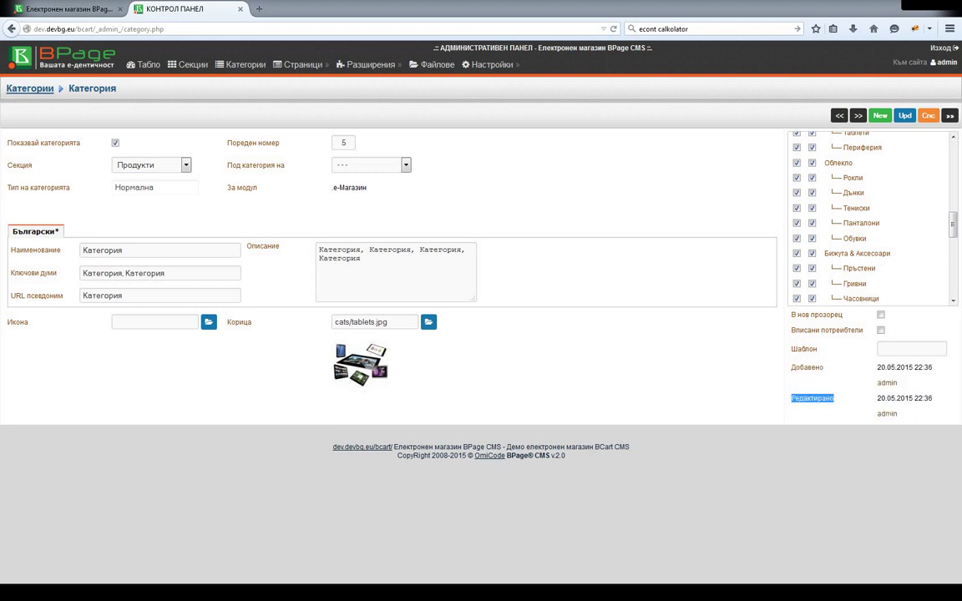
drag(887, 413, 790, 346)
click(876, 384)
click(794, 382)
drag(886, 398, 925, 389)
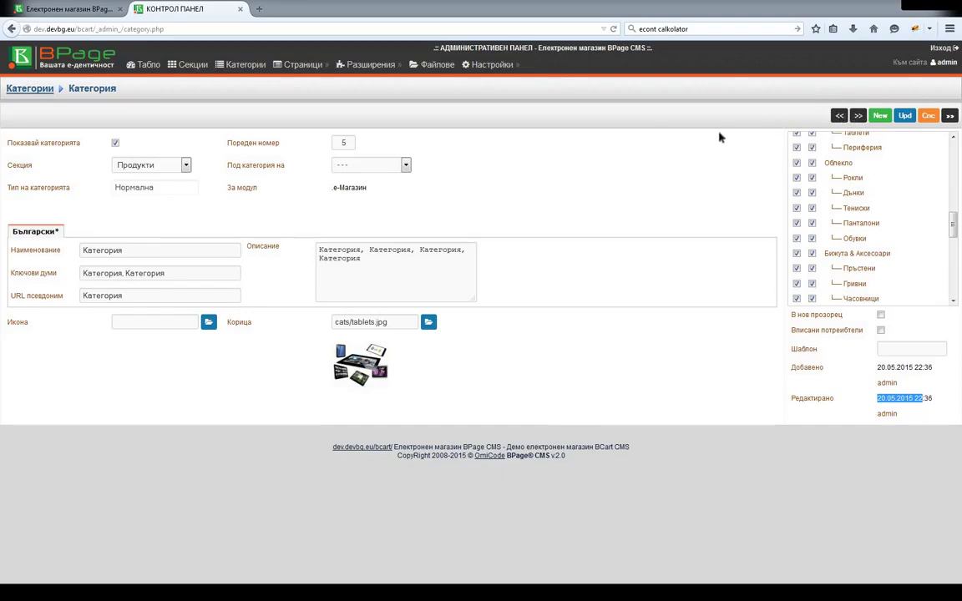
- Open the pages of the Категория category and go back to the category list
click(950, 117)
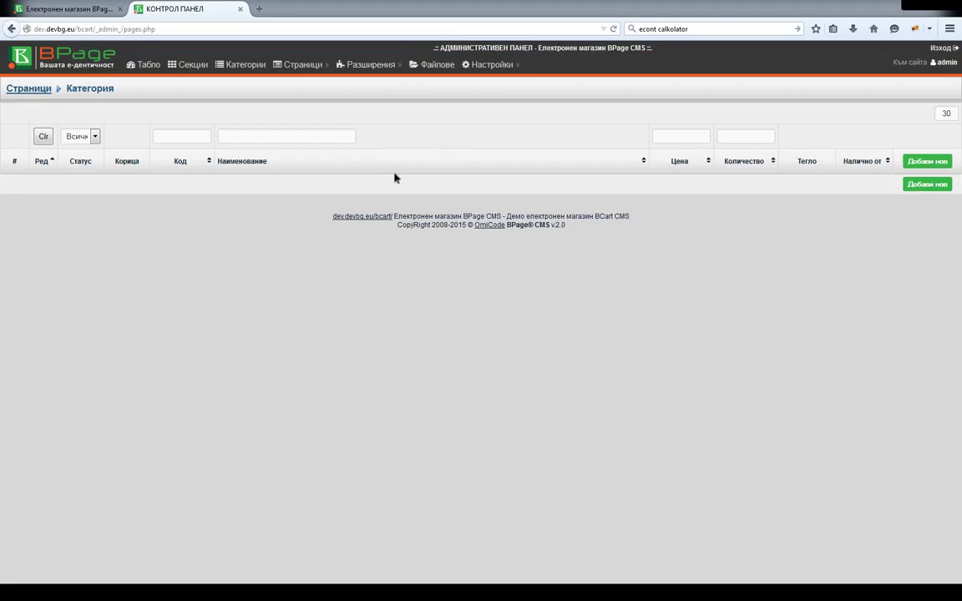
click(240, 65)
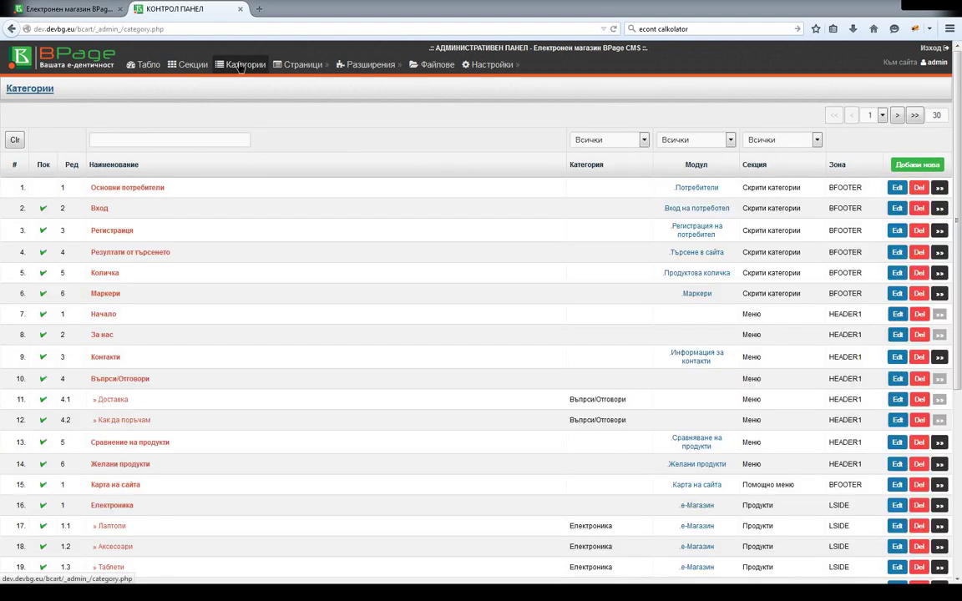
- Filter the category list to the Продукти section and look through its categories down to Категория
scroll(627, 151, down, 4)
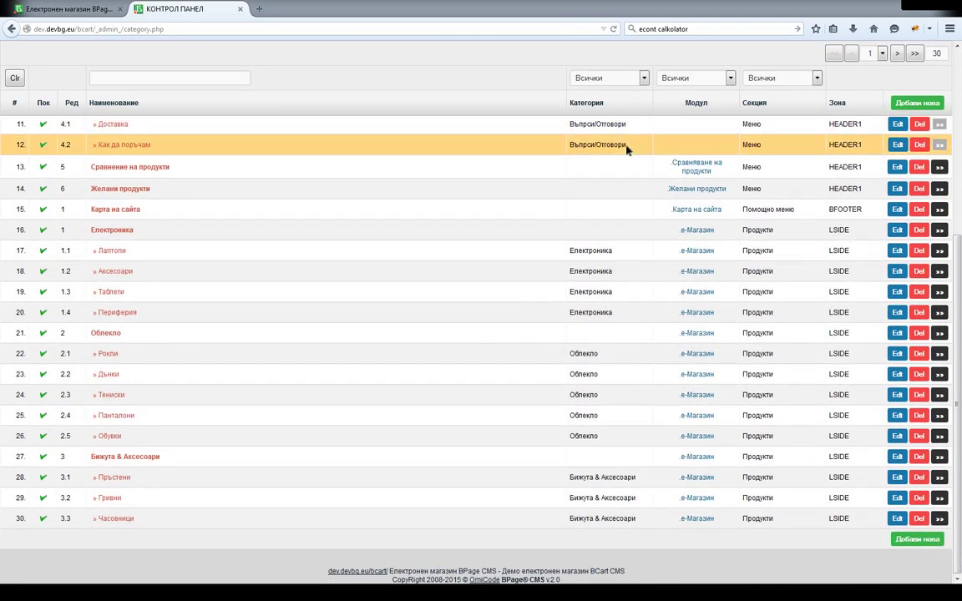
scroll(610, 184, up, 5)
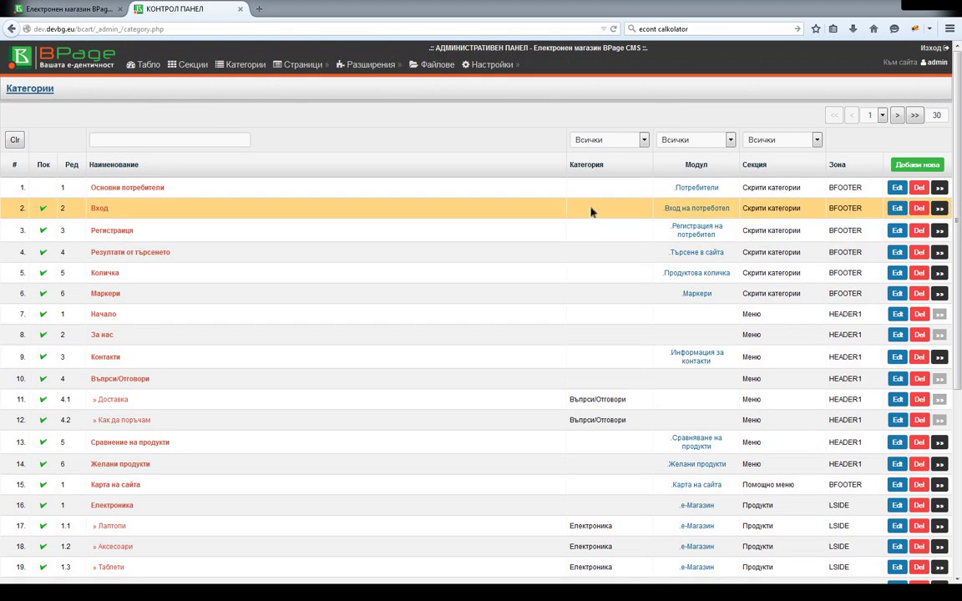
scroll(592, 208, down, 5)
scroll(592, 209, up, 5)
click(781, 140)
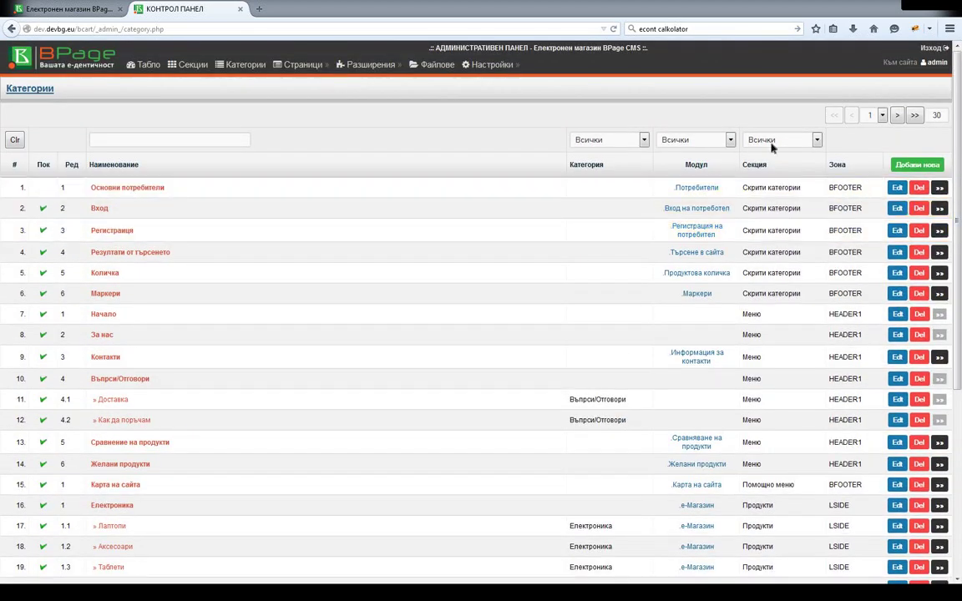
click(777, 200)
scroll(703, 191, down, 2)
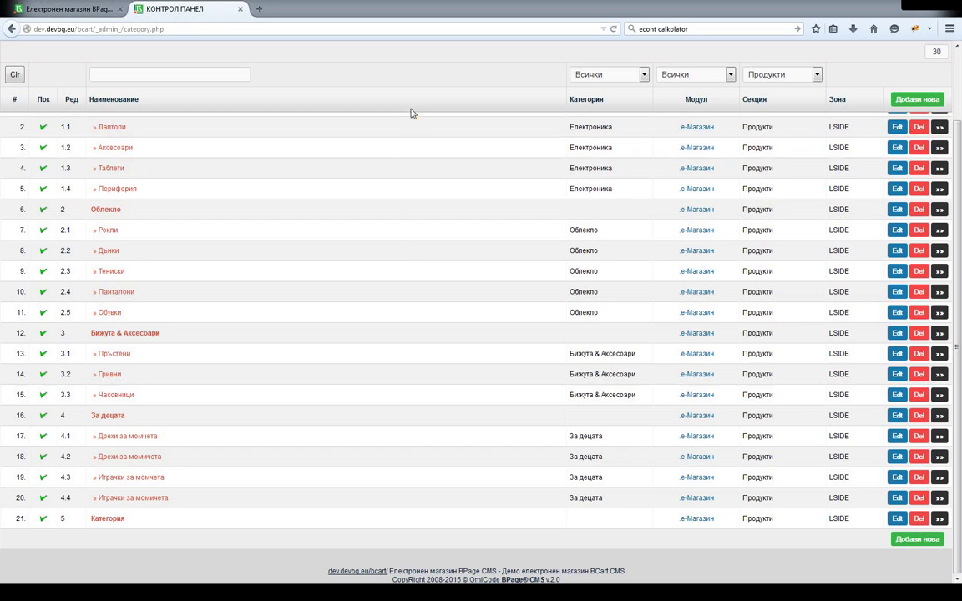
scroll(413, 189, up, 3)
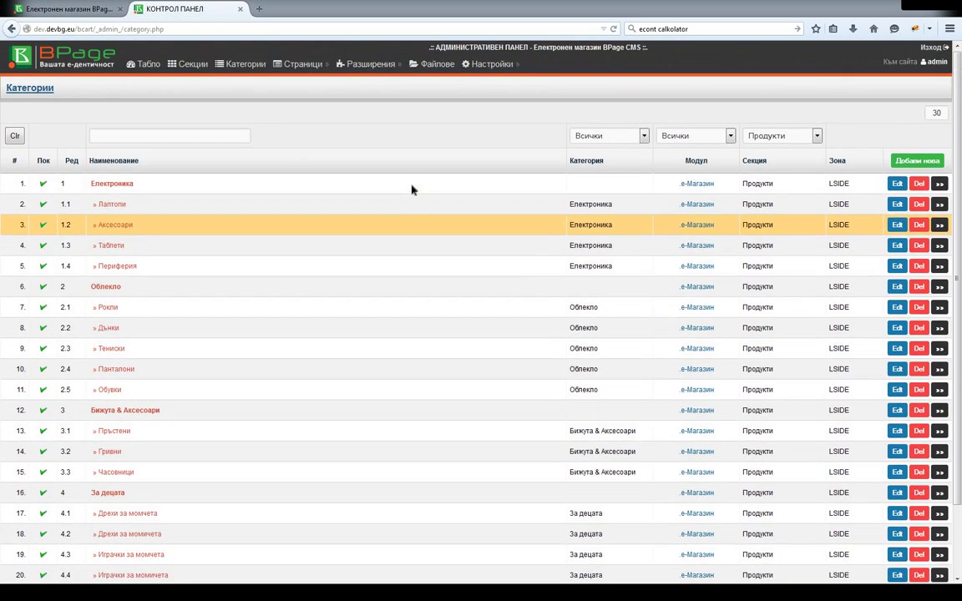
- Open the storefront home page and compare Категория with the expandable categories in the Продукти menu
click(92, 9)
scroll(173, 60, up, 6)
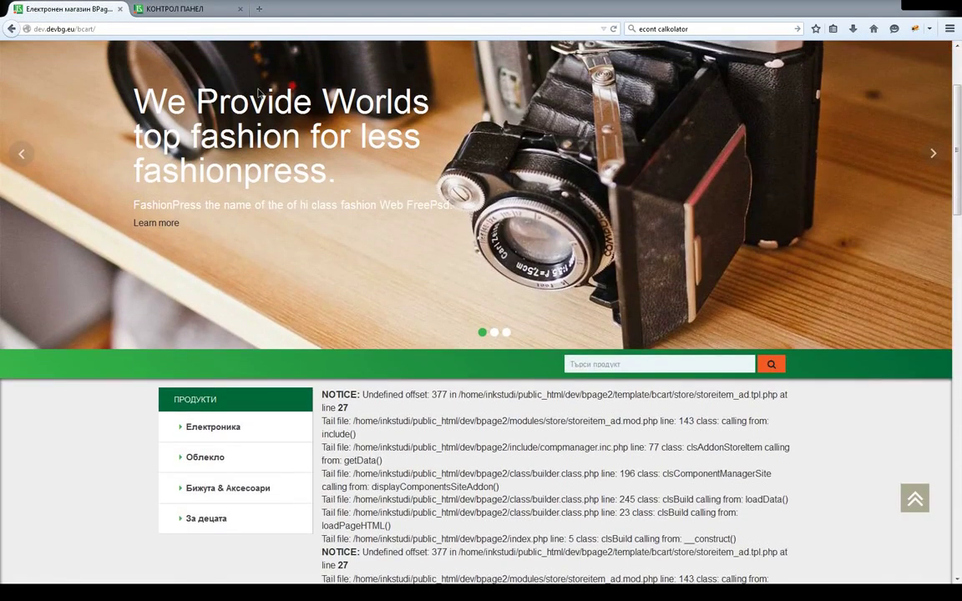
click(484, 95)
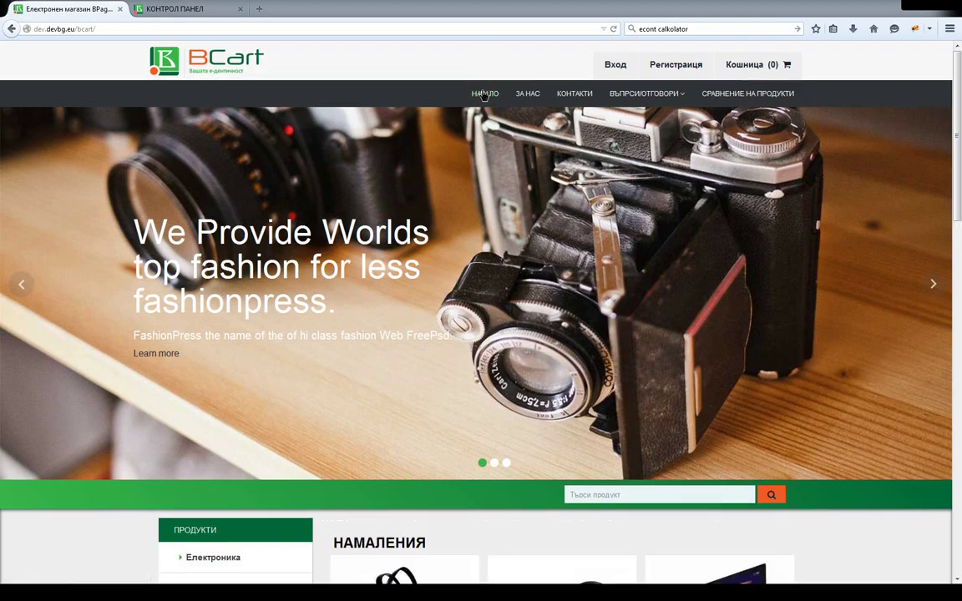
scroll(341, 107, down, 3)
scroll(341, 107, down, 2)
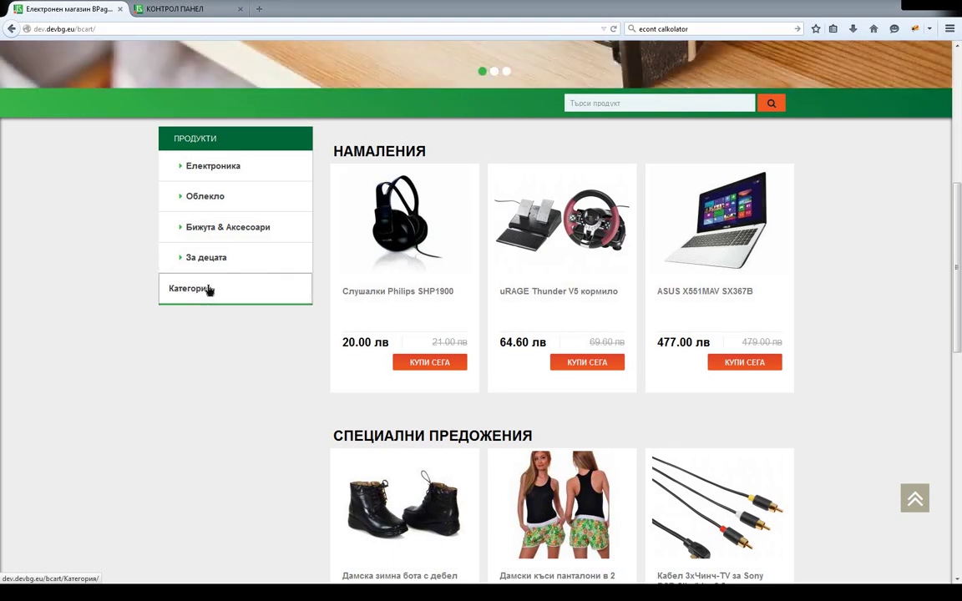
click(193, 227)
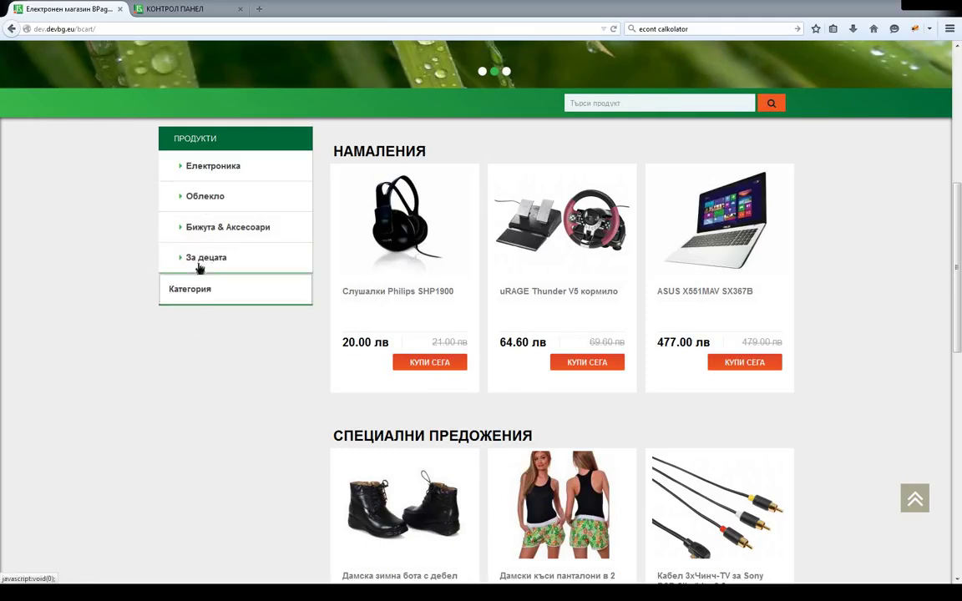
click(199, 166)
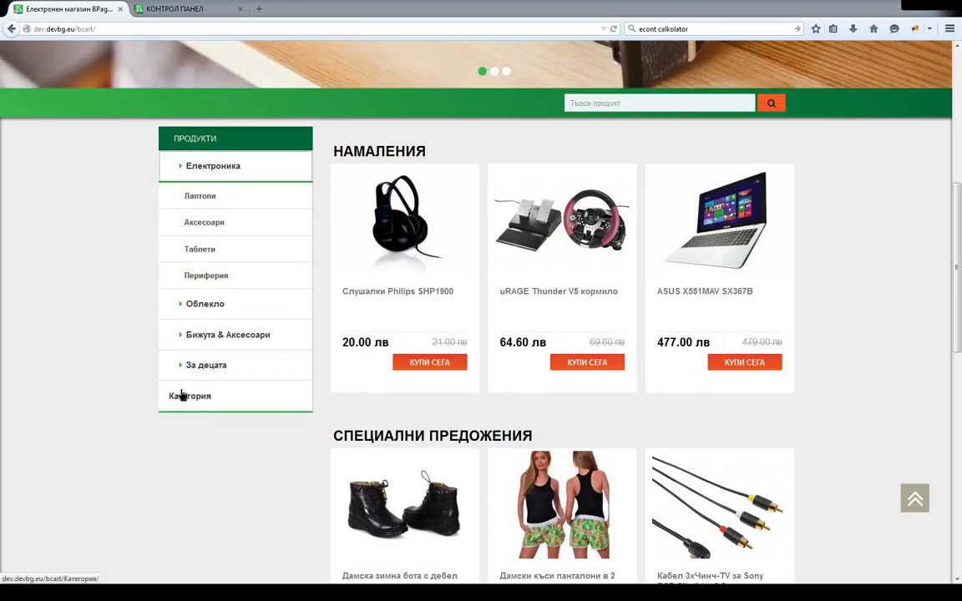
click(183, 396)
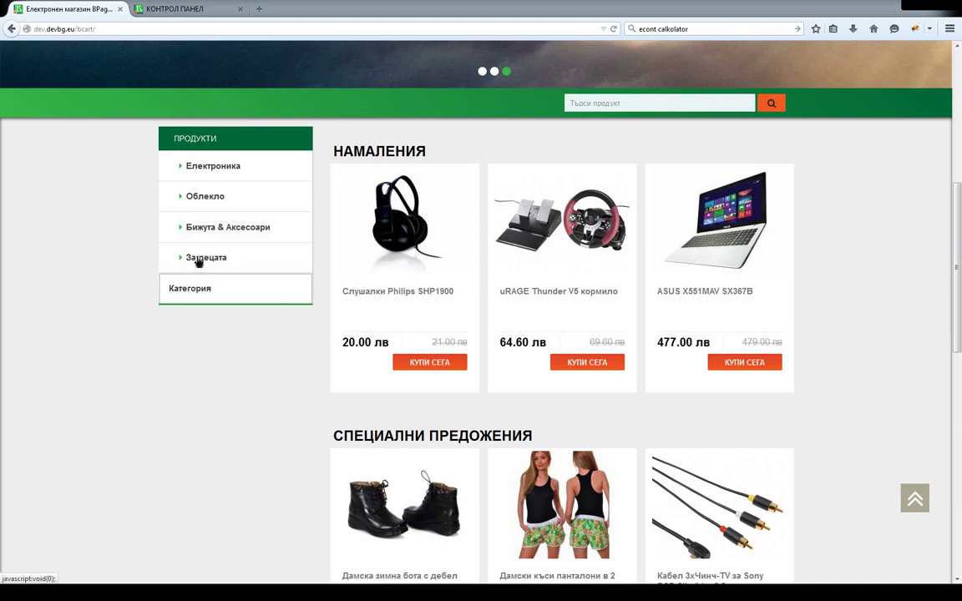
- Return to the control panel's category list and open the Категория category for editing
click(172, 9)
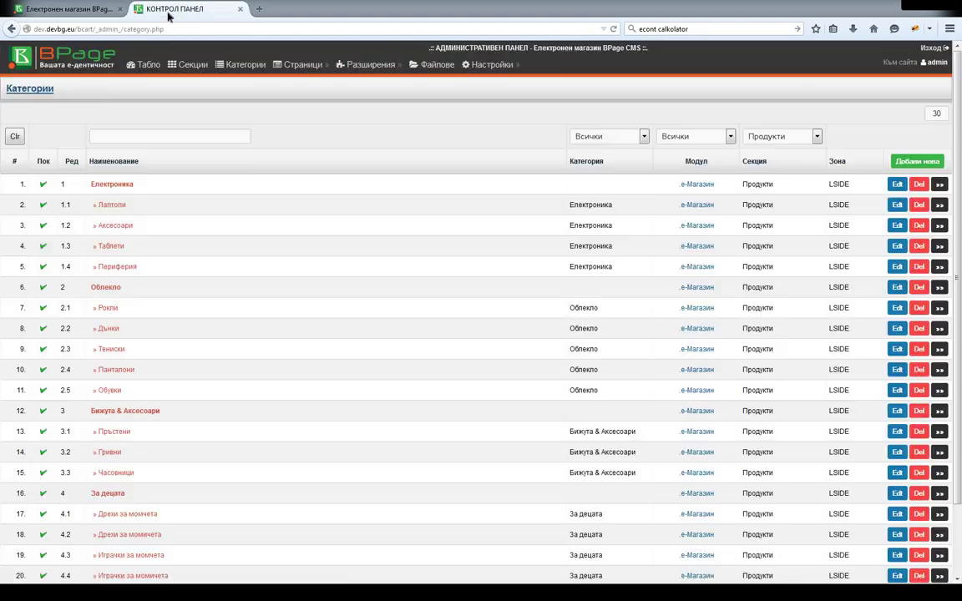
scroll(223, 180, down, 2)
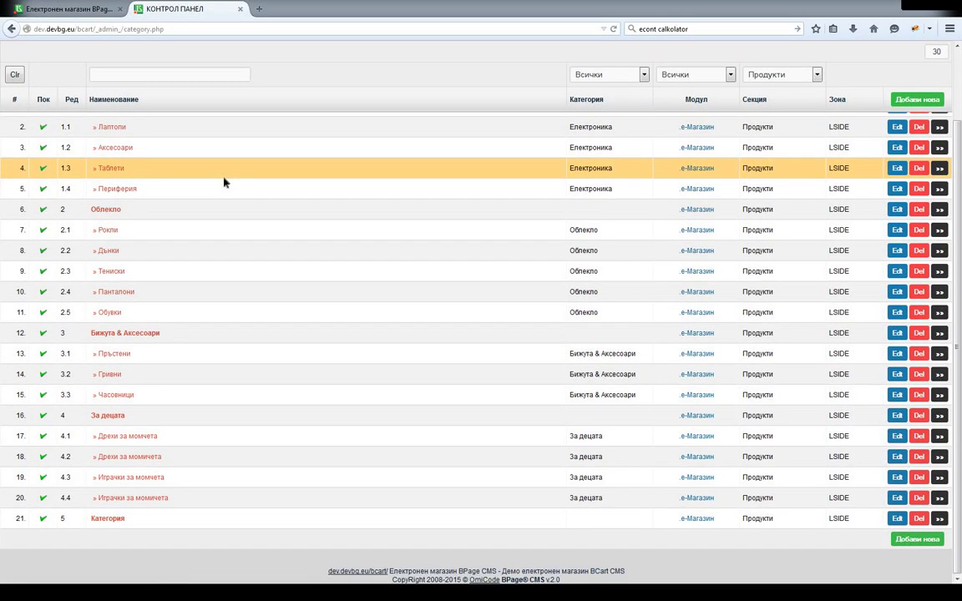
click(896, 520)
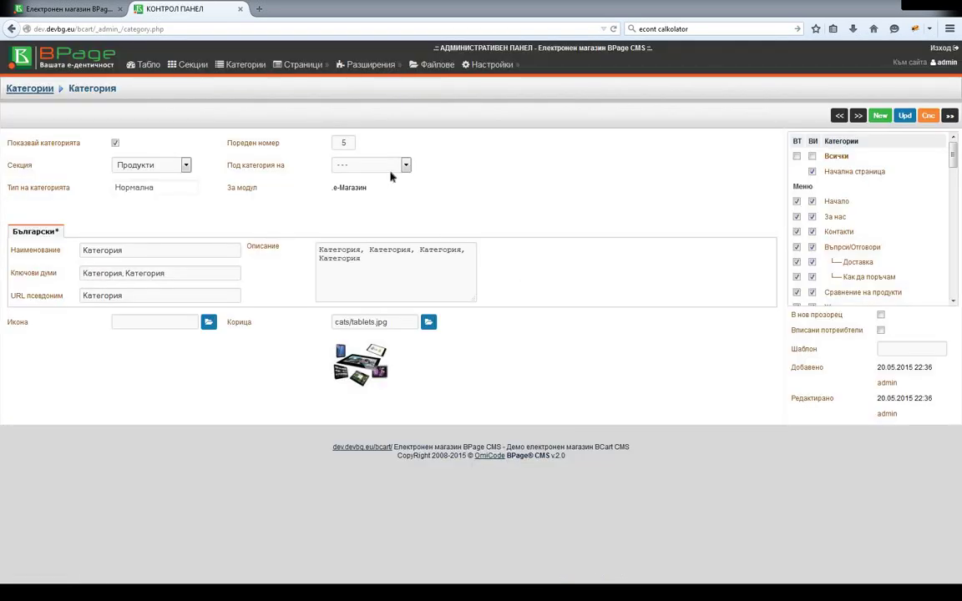
- View the За децата subcategories in the storefront, and save Категория with Под категория на set to За децата
click(67, 9)
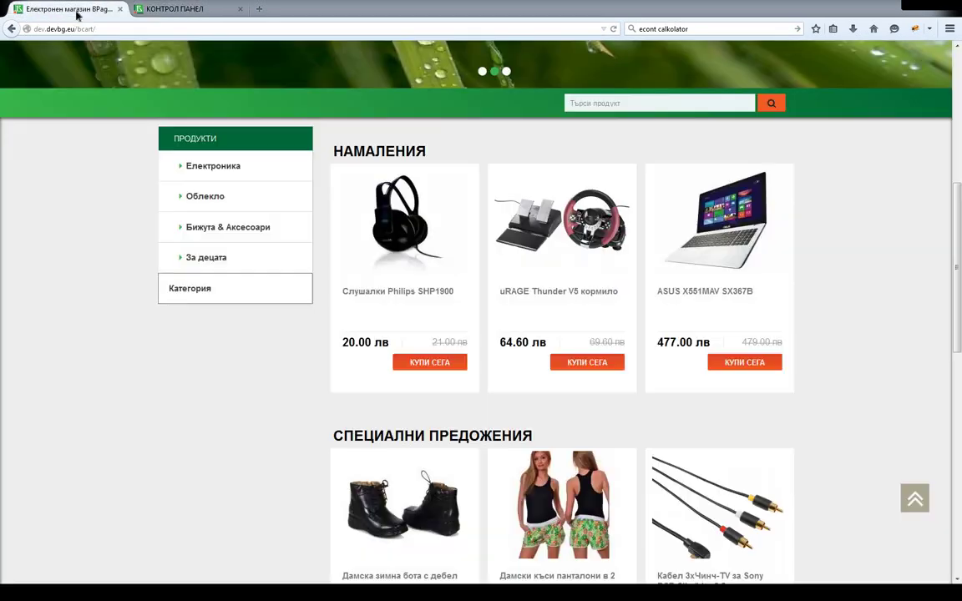
click(236, 263)
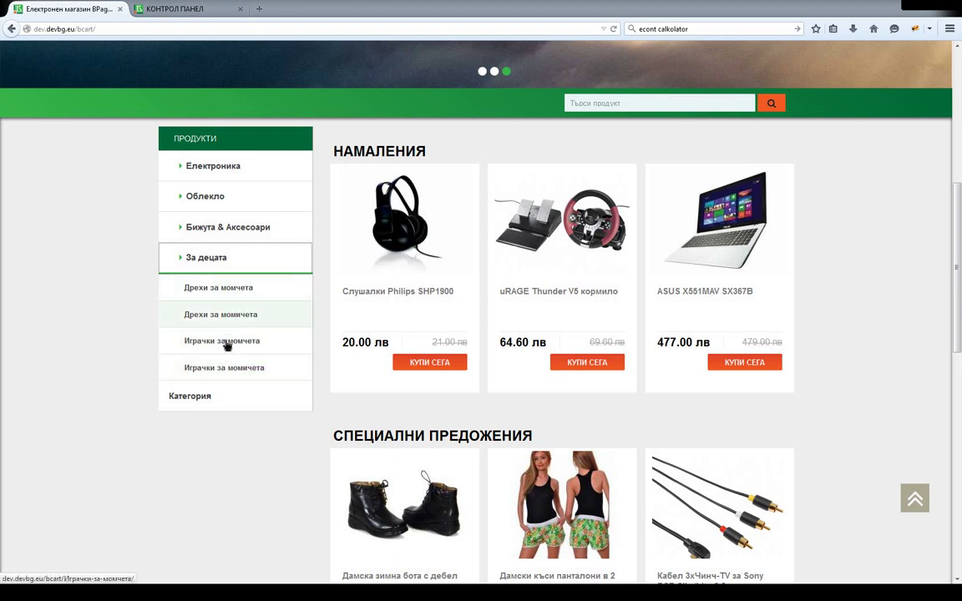
click(175, 10)
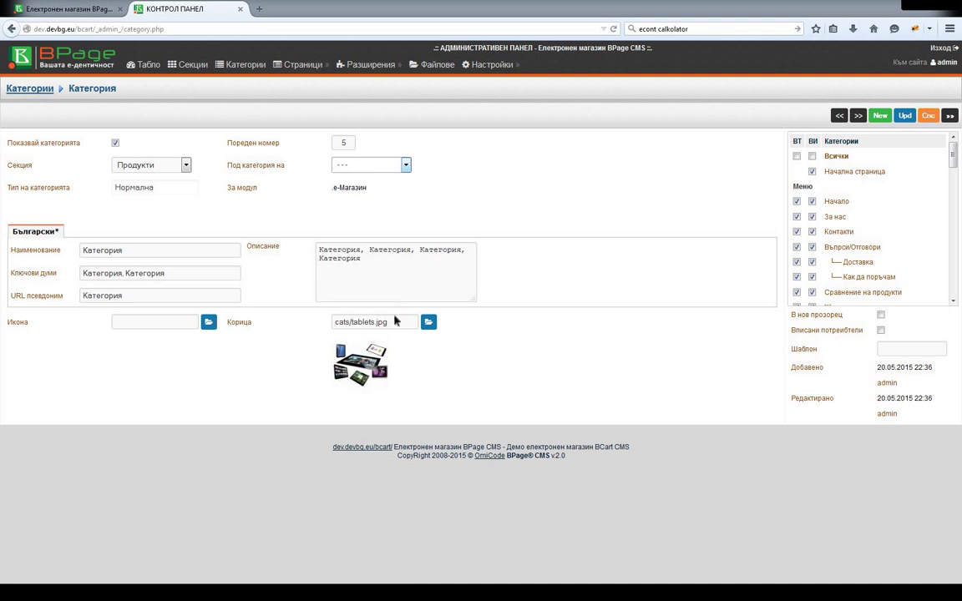
key(Down)
click(905, 116)
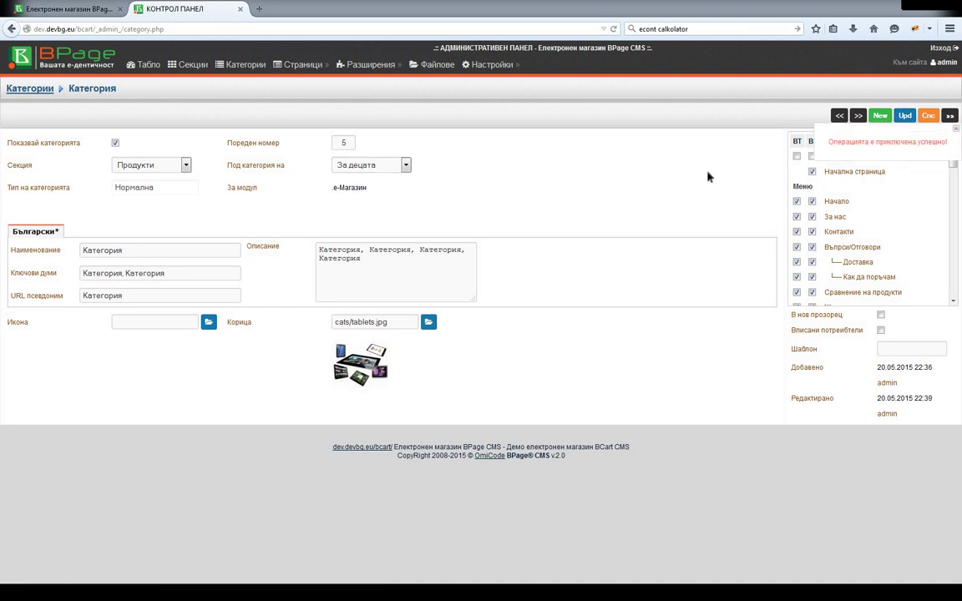
- Reload the storefront, open Категория from the За децата submenu, and expand that submenu again on its page
click(52, 10)
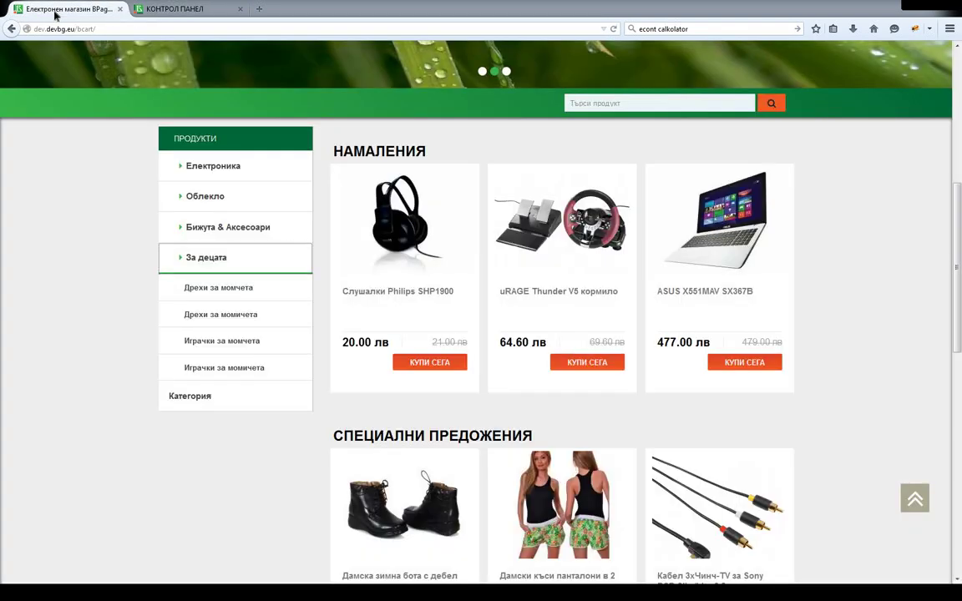
click(613, 29)
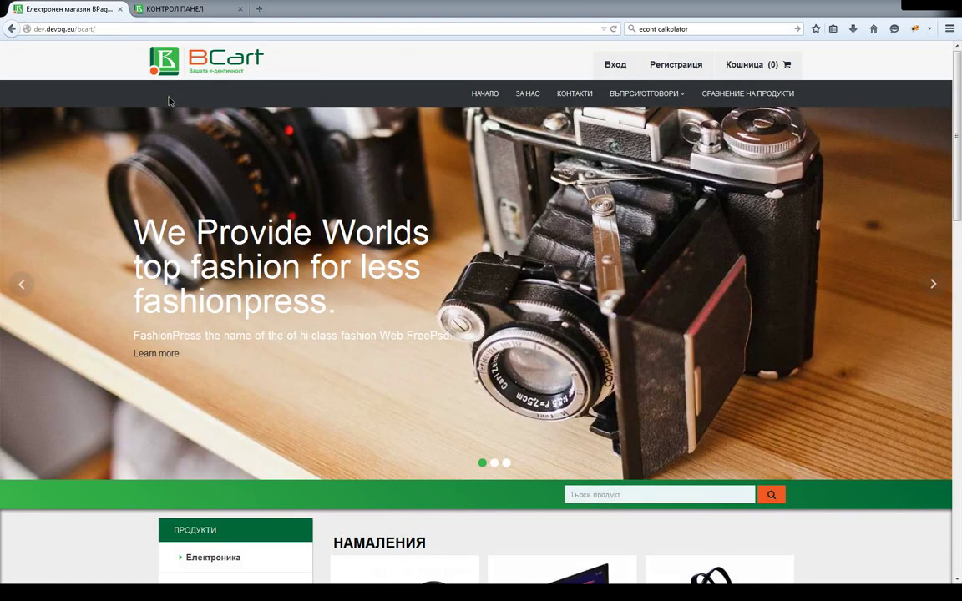
scroll(170, 97, down, 5)
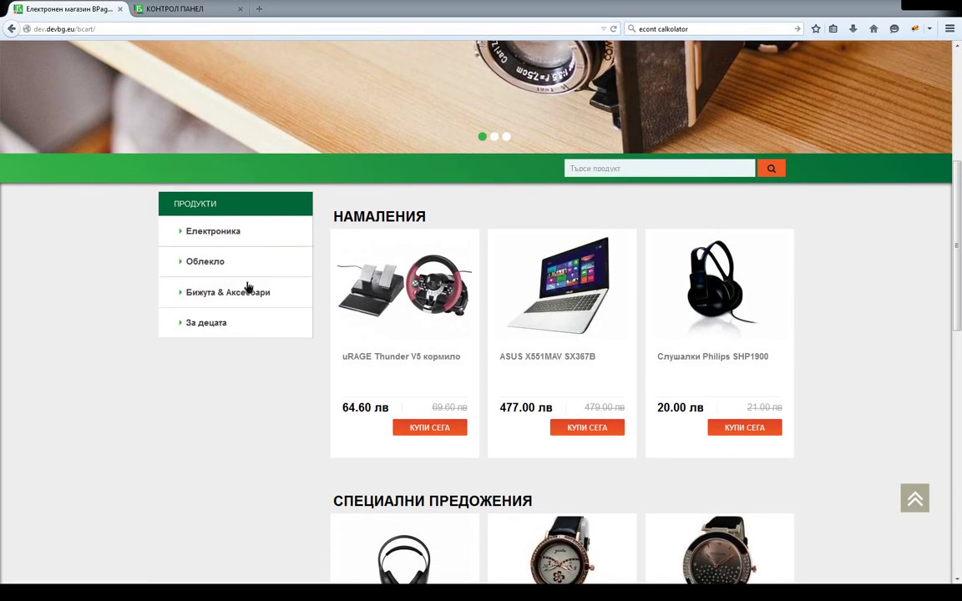
click(216, 324)
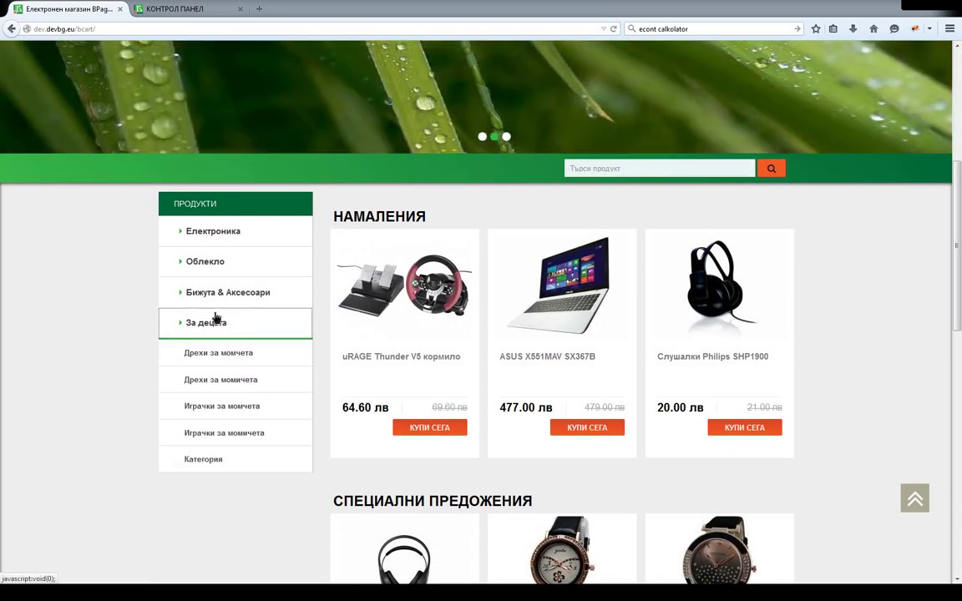
click(213, 460)
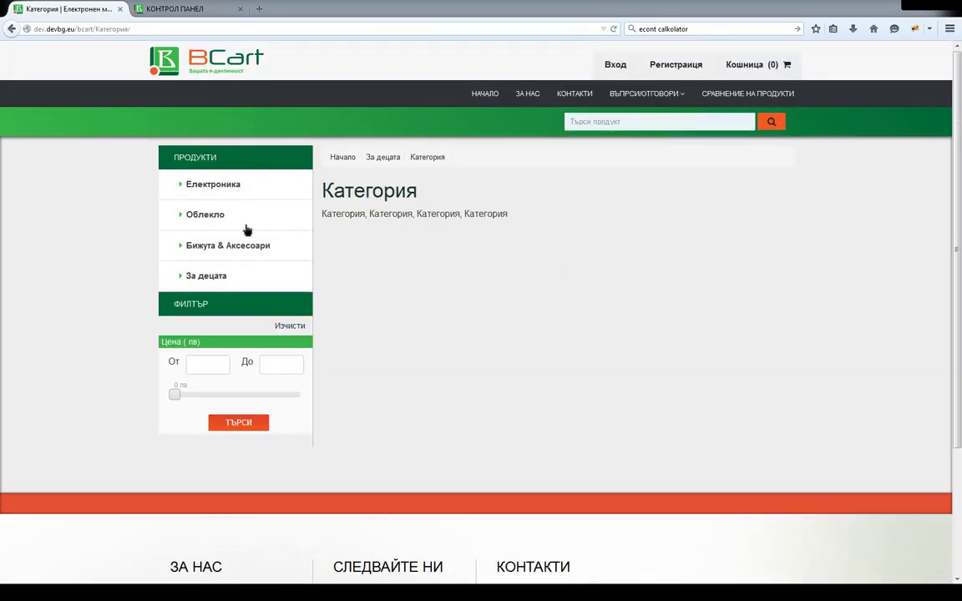
click(234, 281)
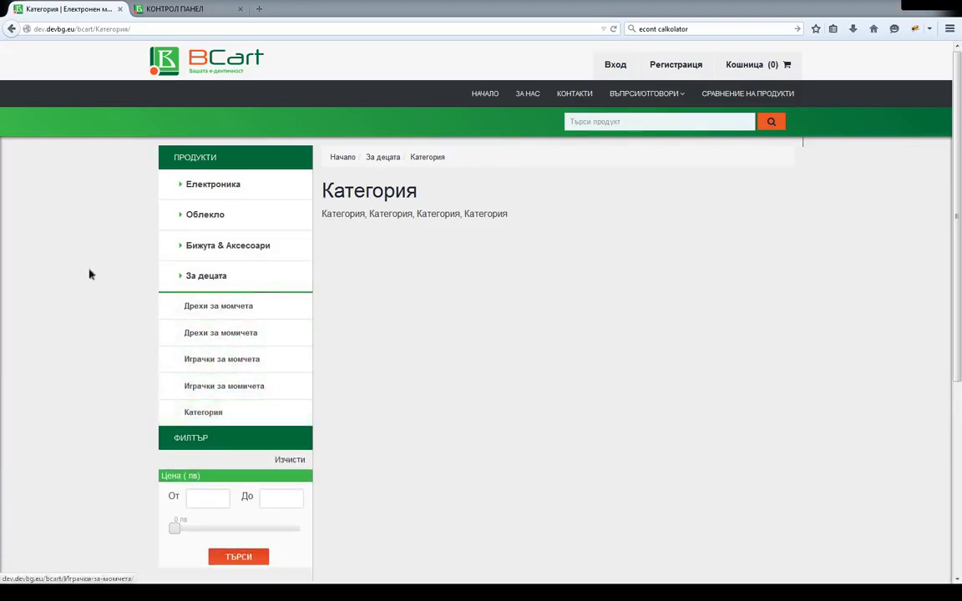
- Review the cover image in the category's form and view the За децата page with its subcategory images
click(205, 9)
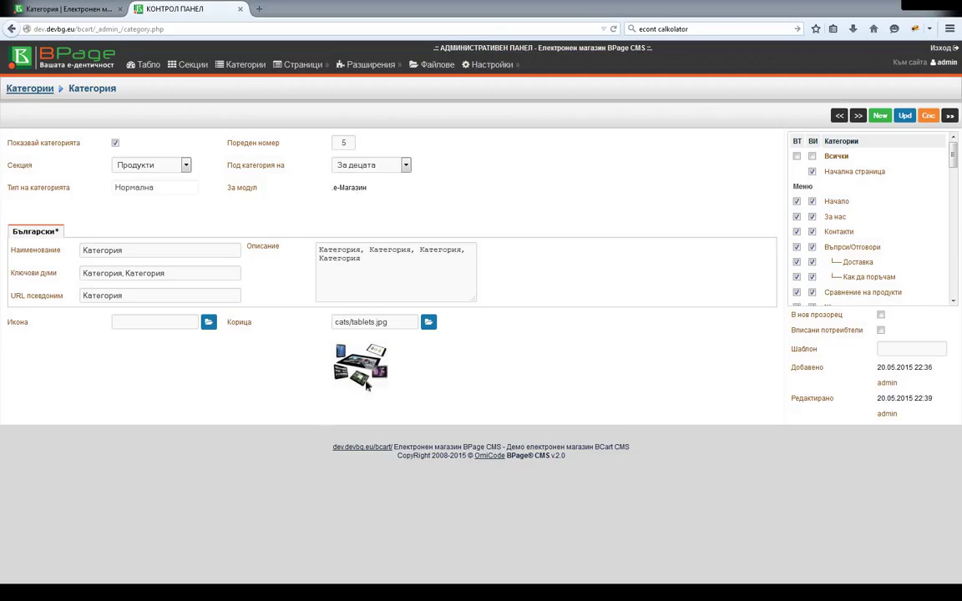
click(58, 10)
click(378, 160)
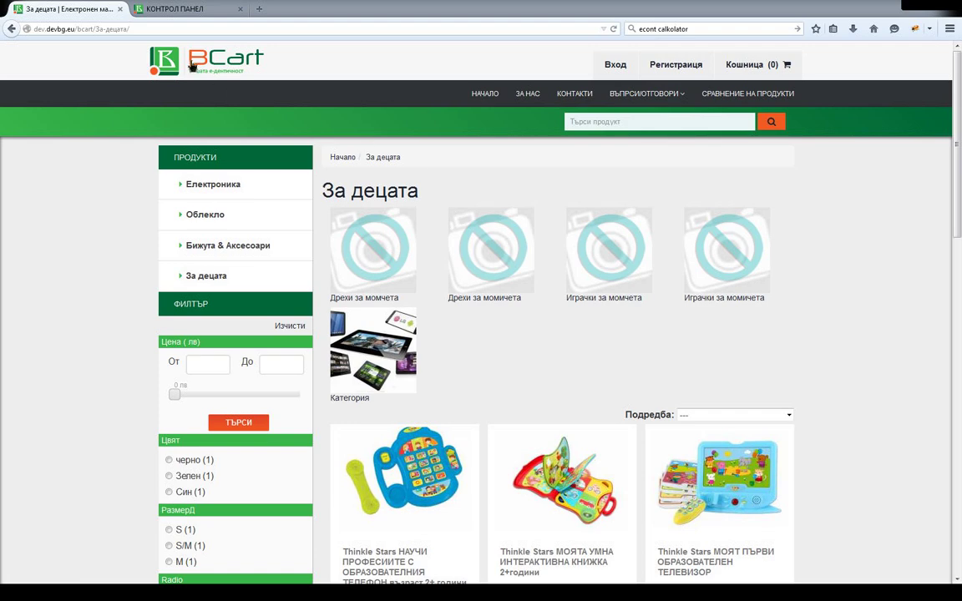
- Turn off Показвай категорията for Категория, save it, and check the За децата submenu on the storefront home page
click(196, 10)
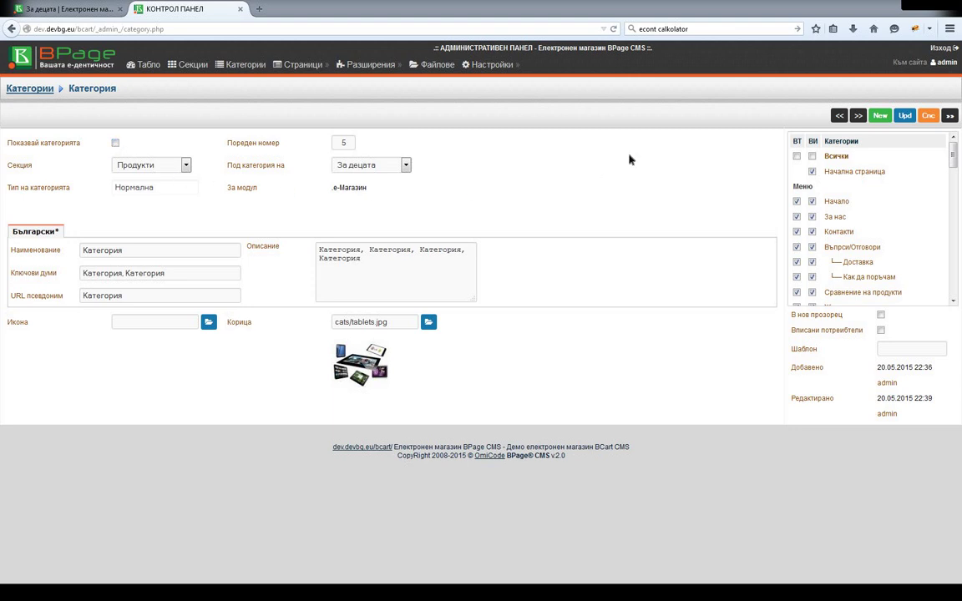
click(904, 115)
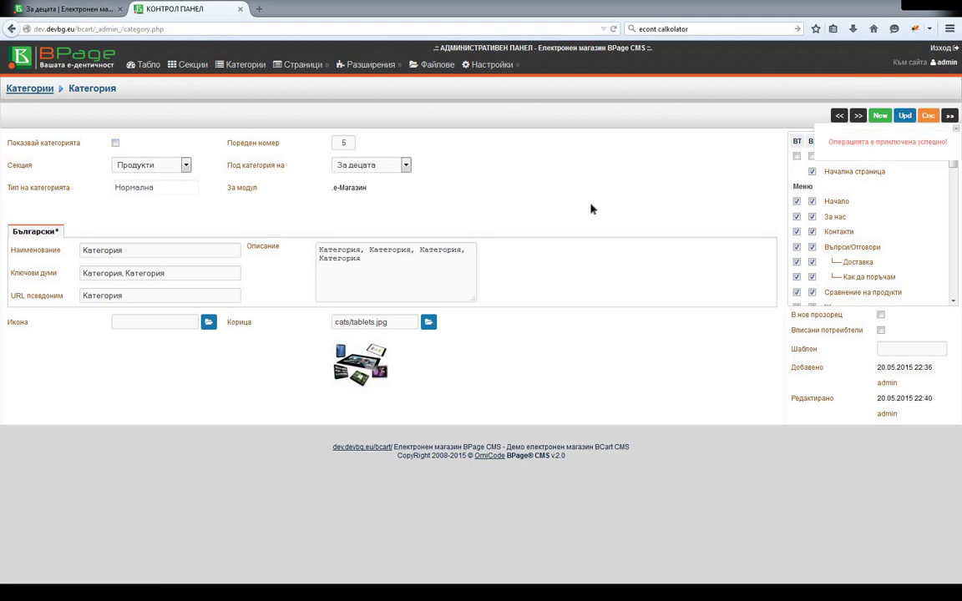
click(98, 10)
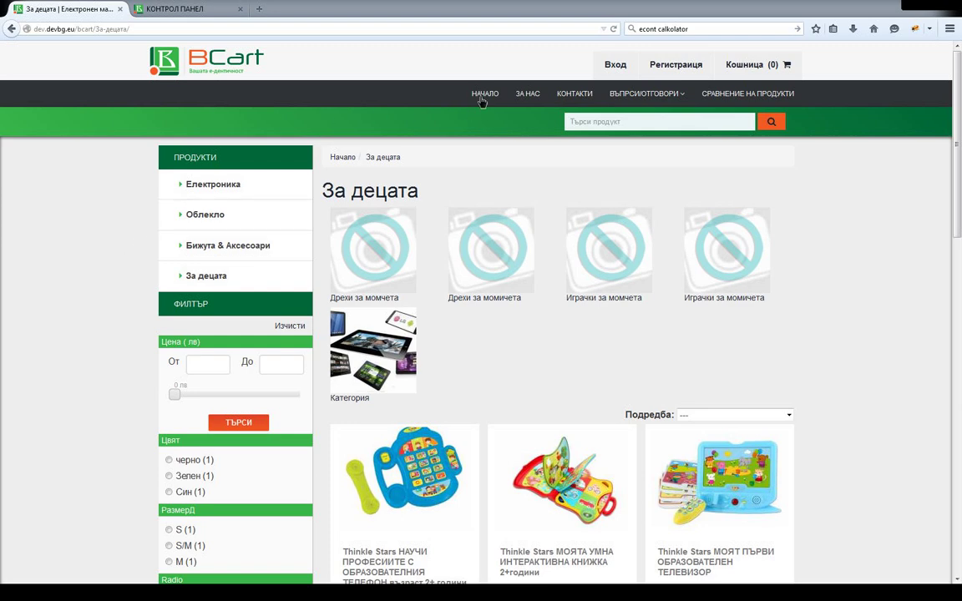
click(431, 90)
scroll(23, 209, down, 4)
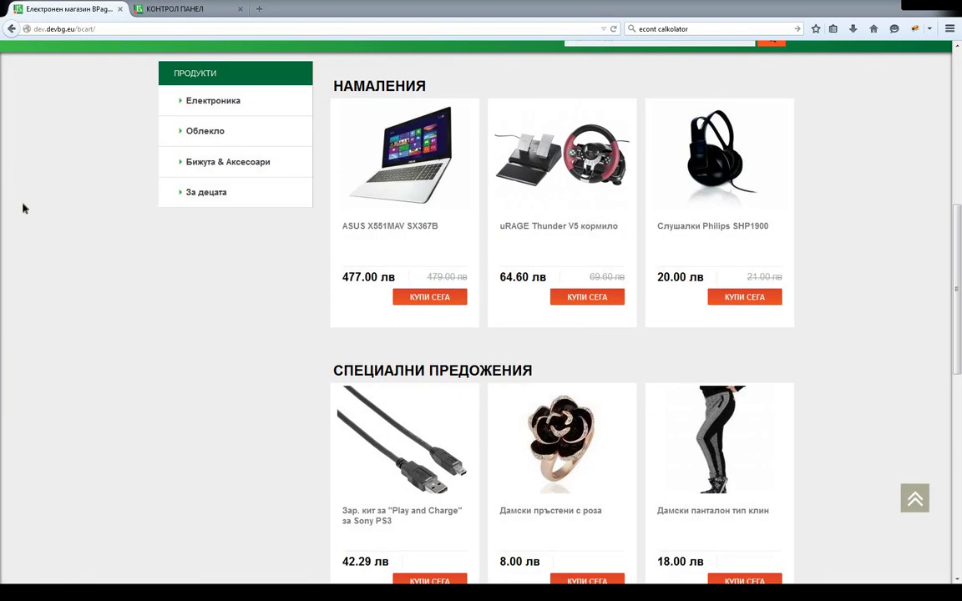
mouse_move(200, 191)
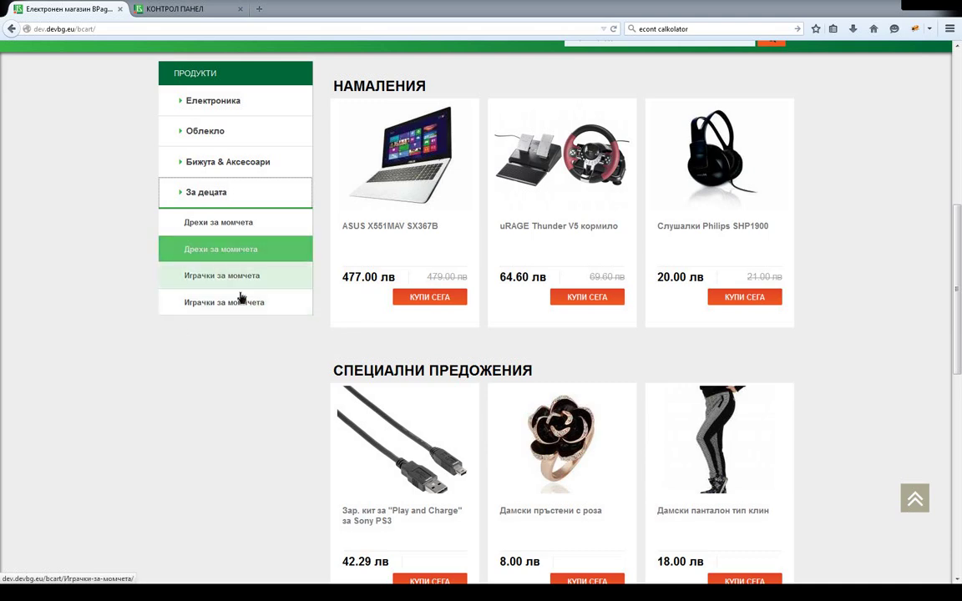
- Turn Показвай категорията on for Категория, save it, and check the За децата submenu in the reloaded storefront
click(169, 10)
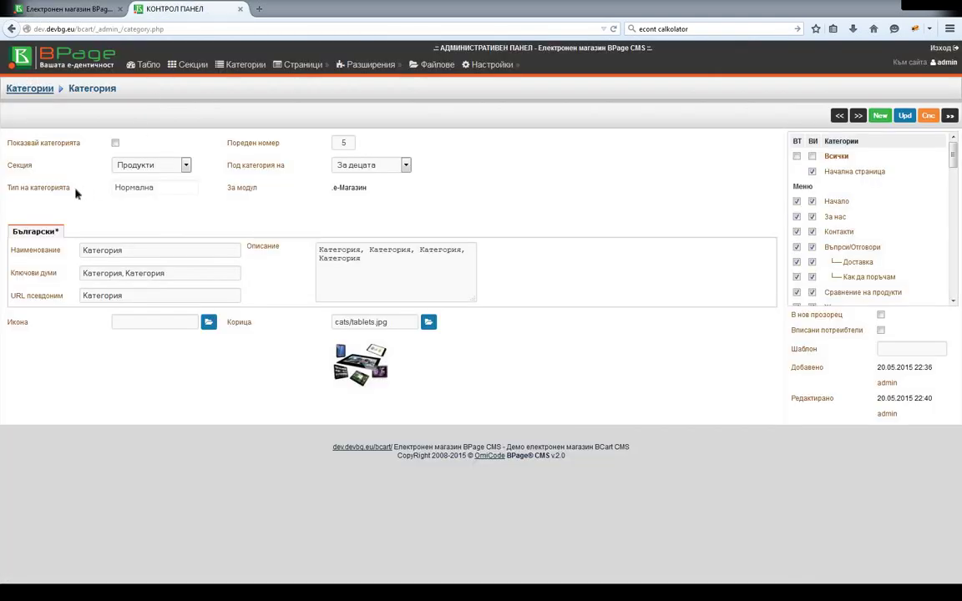
click(904, 116)
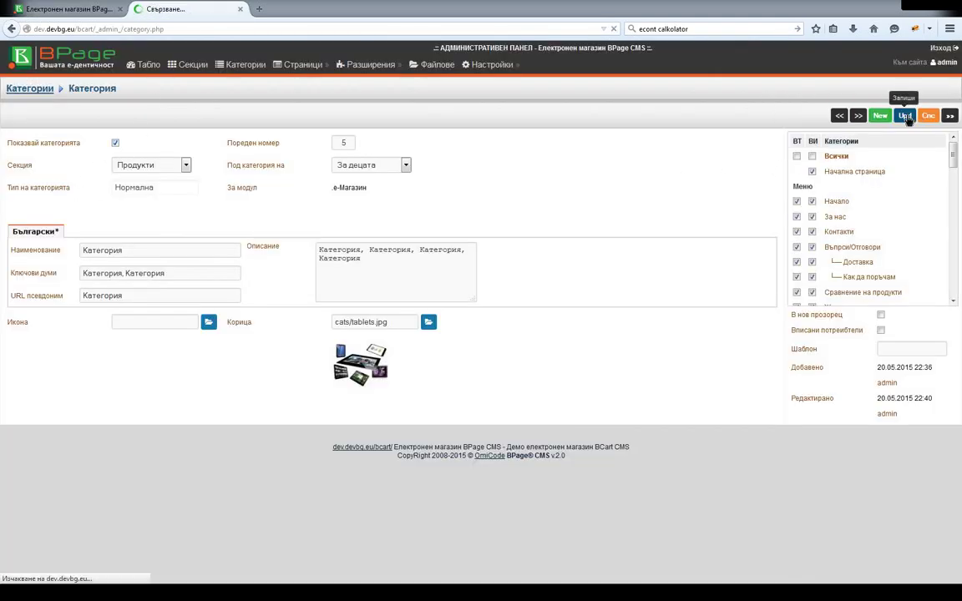
click(67, 8)
key(F5)
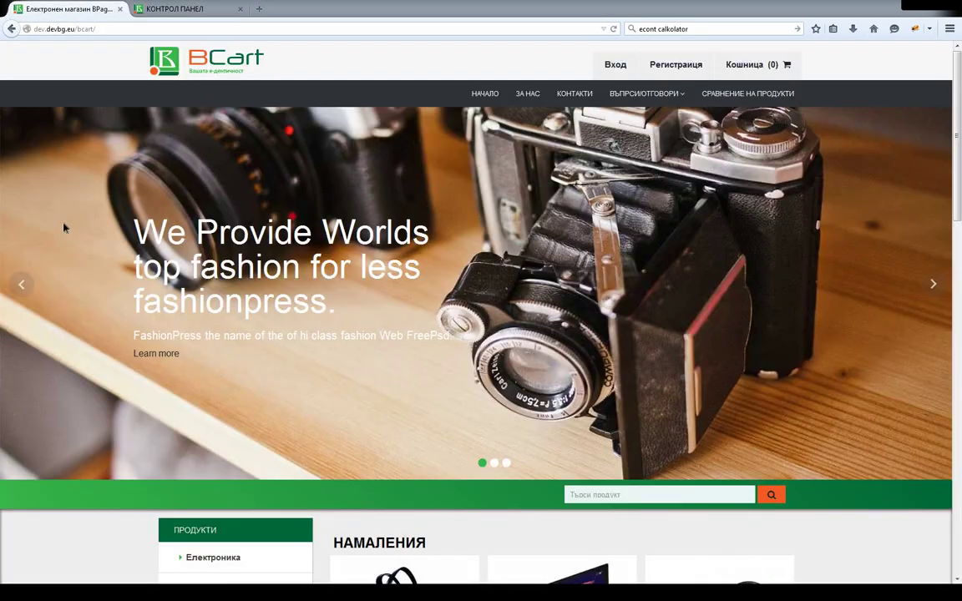
scroll(107, 168, down, 2)
scroll(107, 168, down, 5)
mouse_move(191, 133)
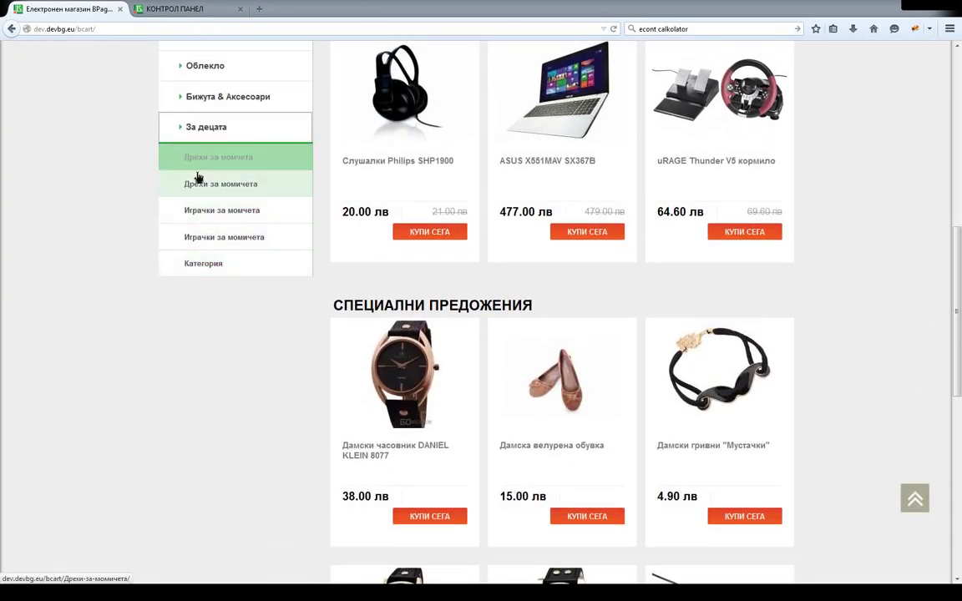
- Examine the ВТ and ВИ checkboxes for the menu entries in Категория's form in the control panel
scroll(109, 162, up, 3)
click(181, 10)
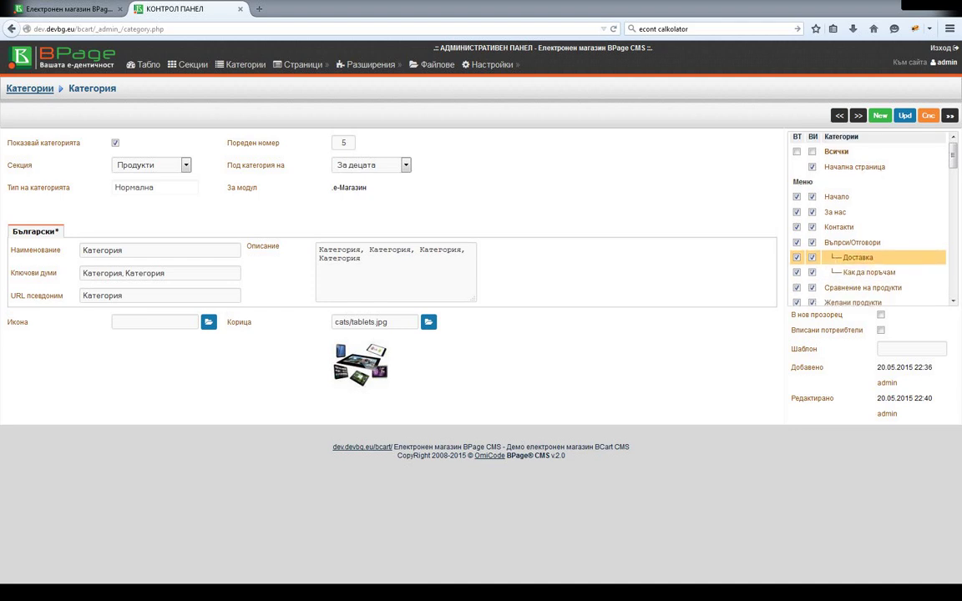
scroll(843, 269, down, 1)
scroll(838, 268, up, 1)
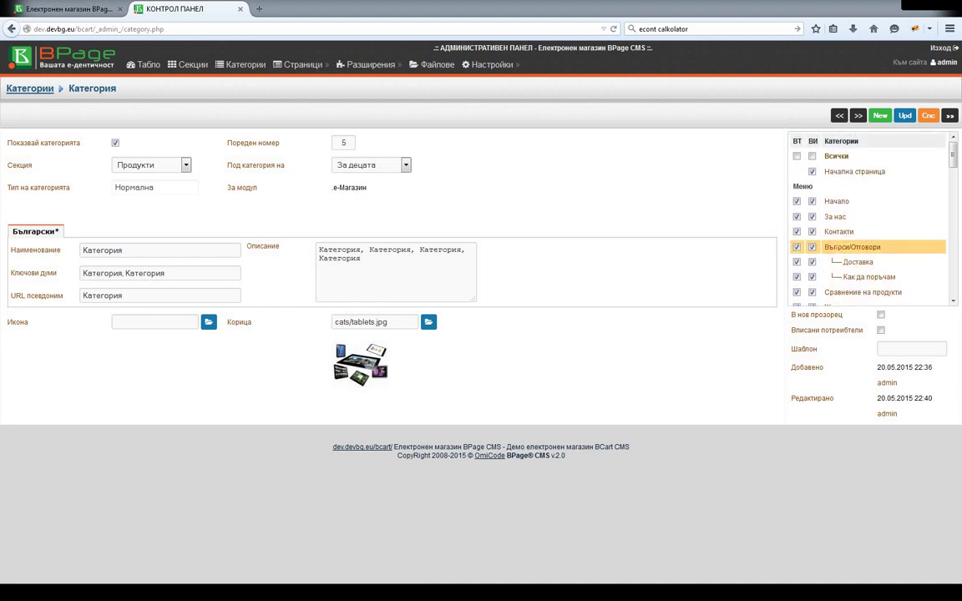
scroll(838, 255, down, 2)
scroll(838, 257, up, 1)
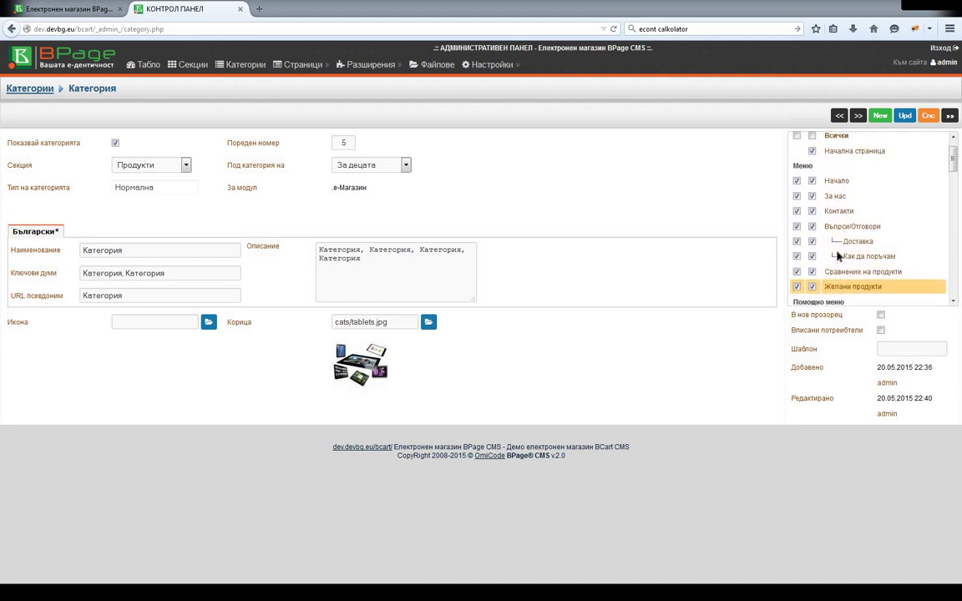
scroll(838, 257, up, 1)
scroll(839, 259, down, 2)
scroll(839, 261, up, 2)
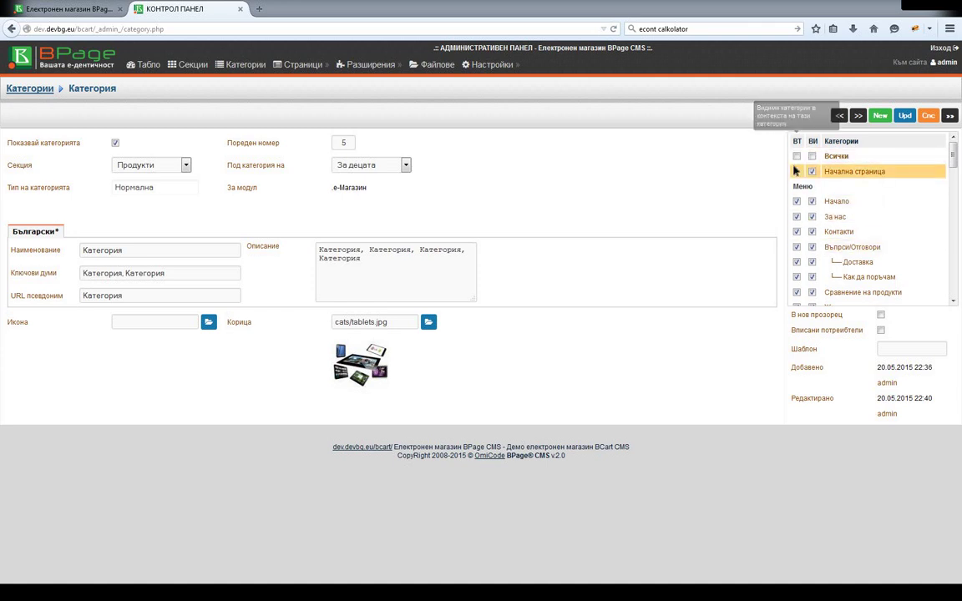
- Turn off ВТ for За нас in Категория's form, save it, and open Категория from the storefront's За децата submenu
click(797, 217)
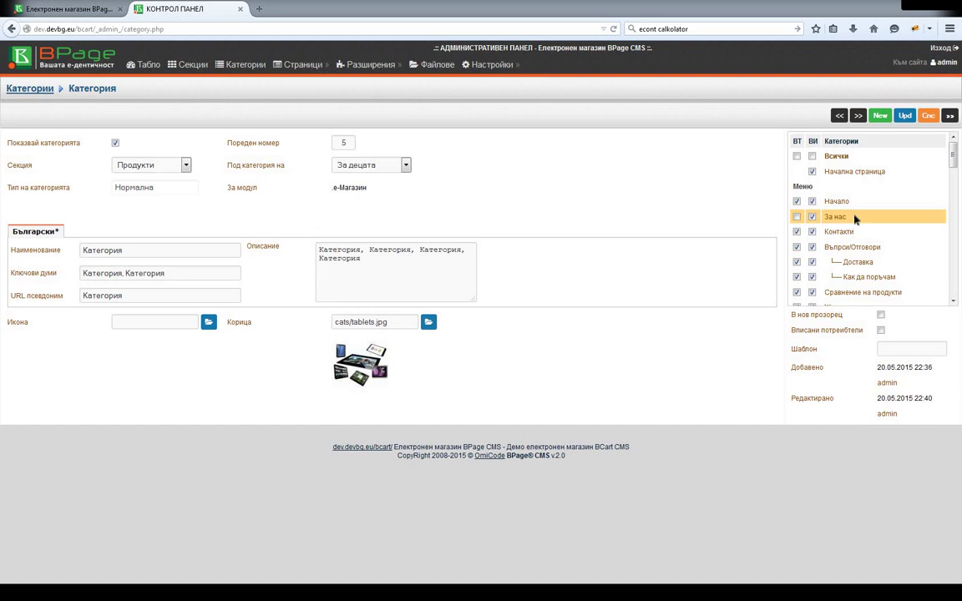
click(905, 117)
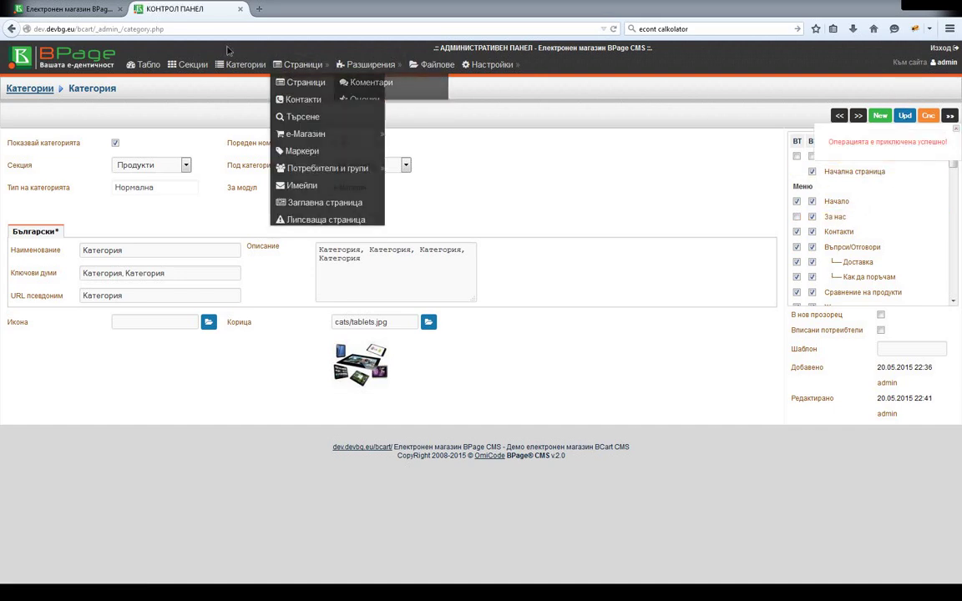
click(96, 10)
scroll(82, 151, up, 5)
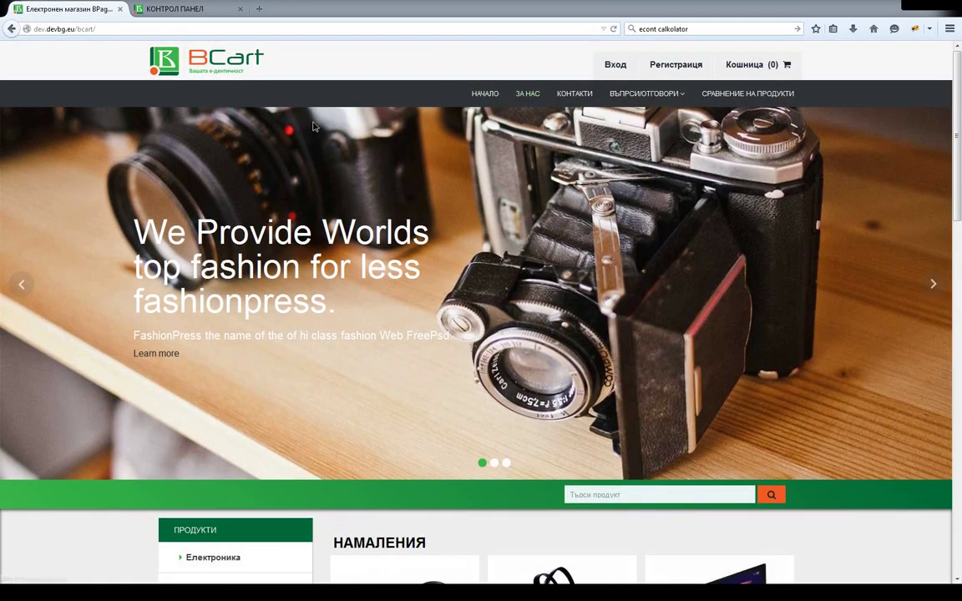
scroll(314, 126, down, 5)
click(221, 269)
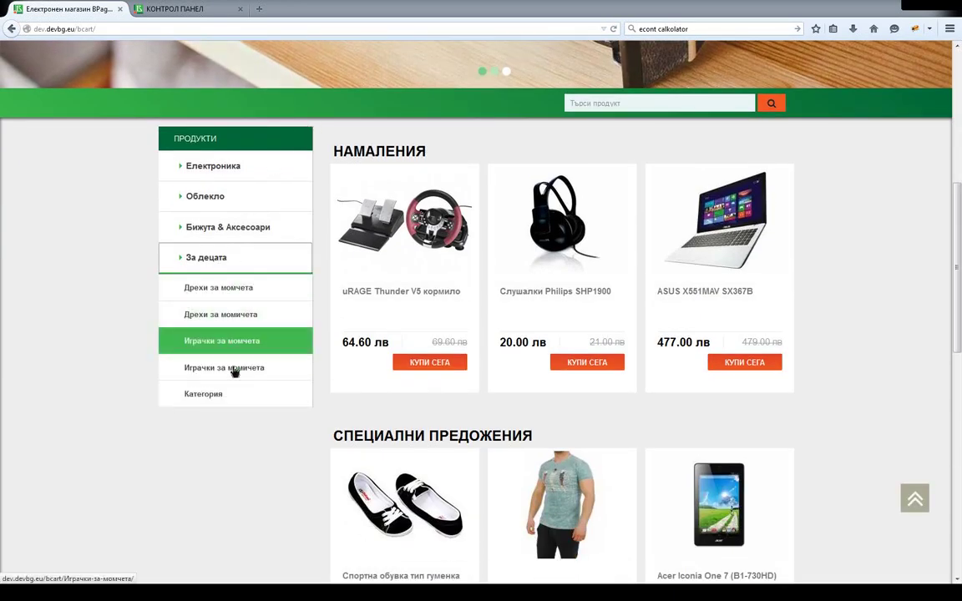
click(206, 397)
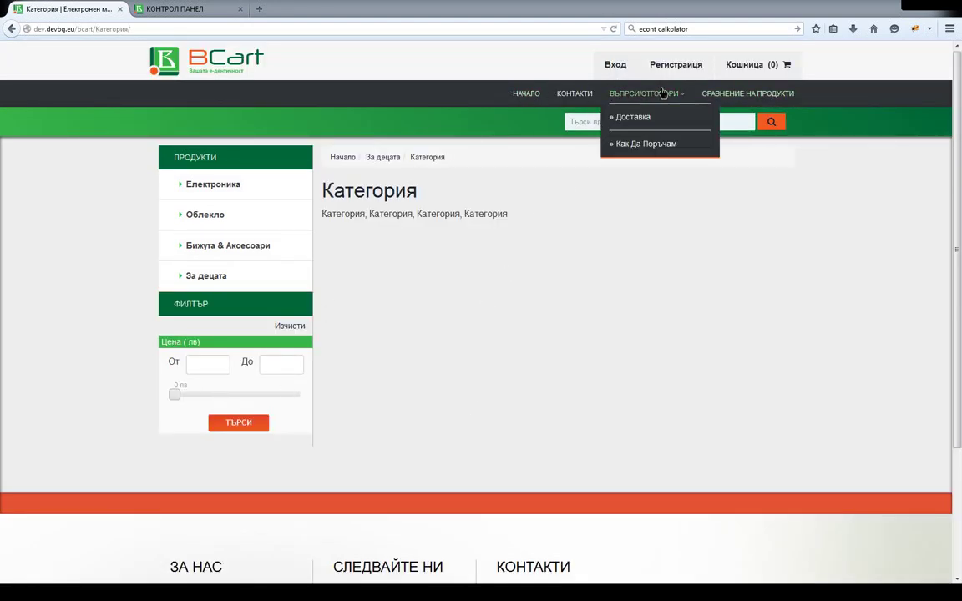
- Turn ВТ back on for За нас in Категория's form, save it, and reload the Категория page in the storefront
key(ctrl+Tab)
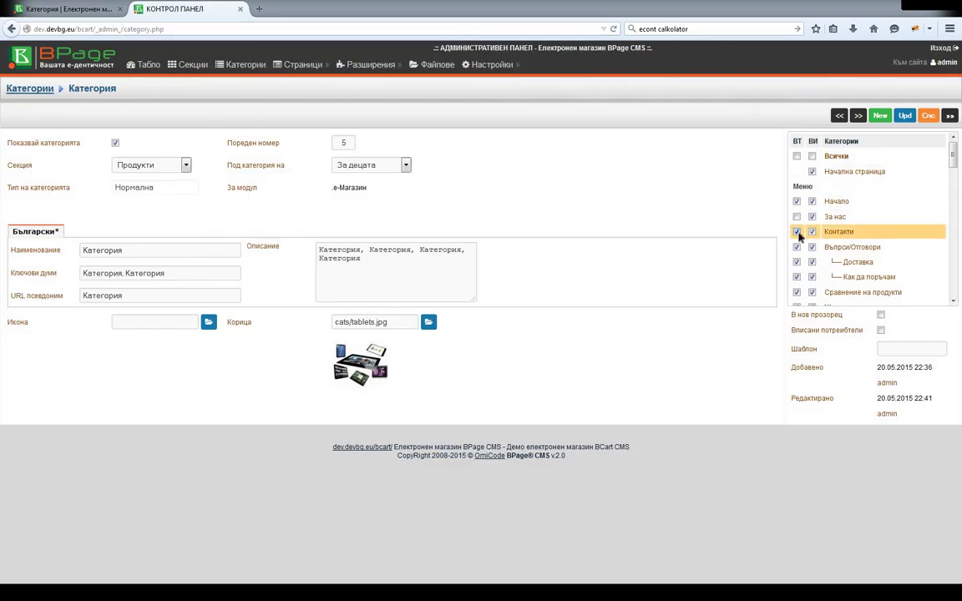
click(905, 115)
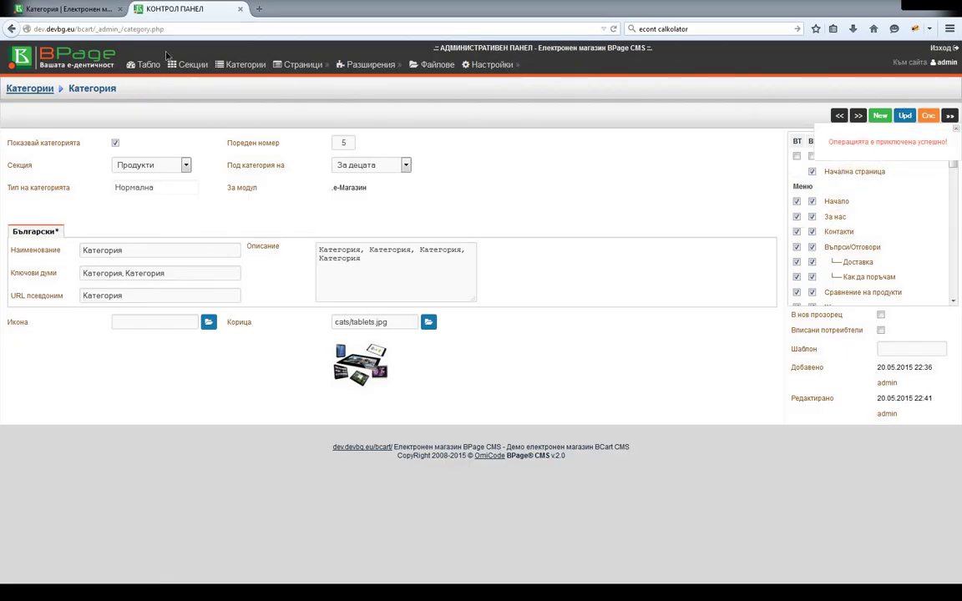
click(83, 9)
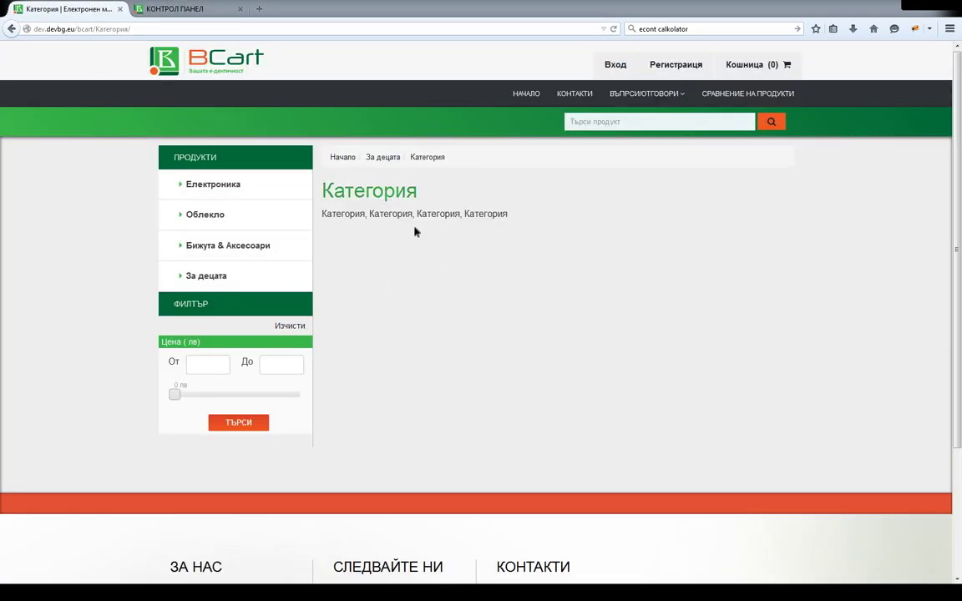
key(F5)
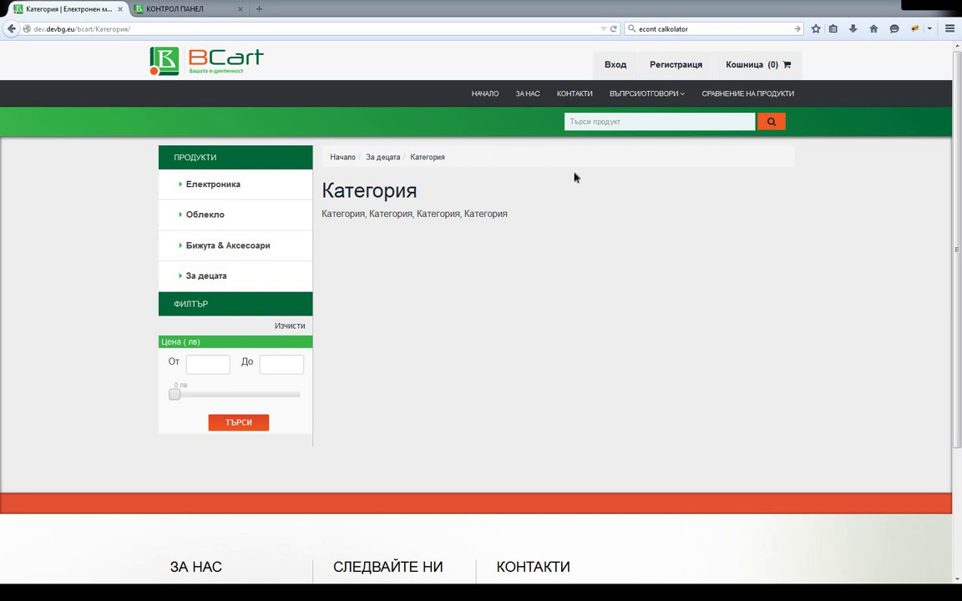
- Turn off ВИ for За нас in Категория's form, save it, and expand За децата on the storefront's За нас page
click(171, 9)
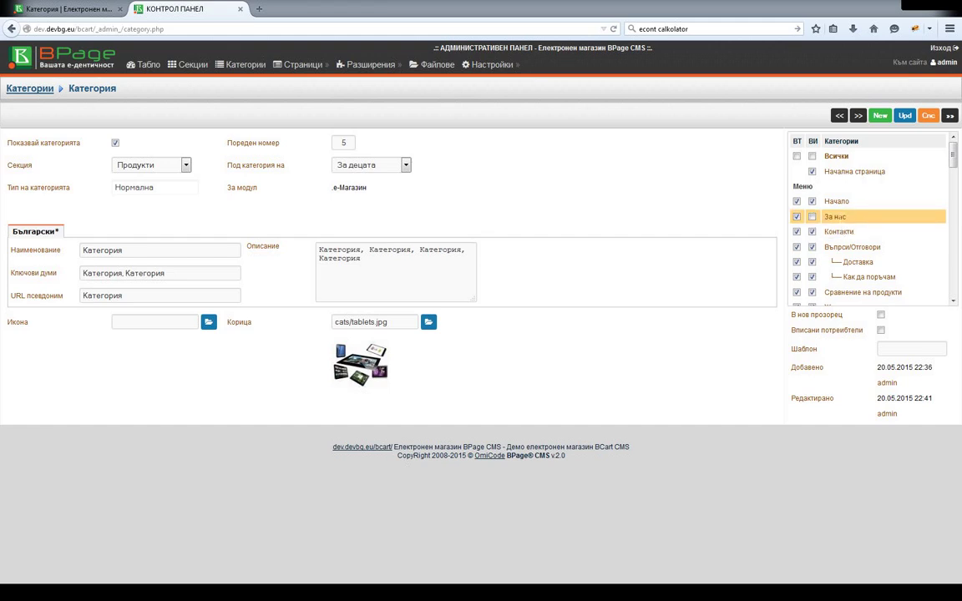
click(905, 116)
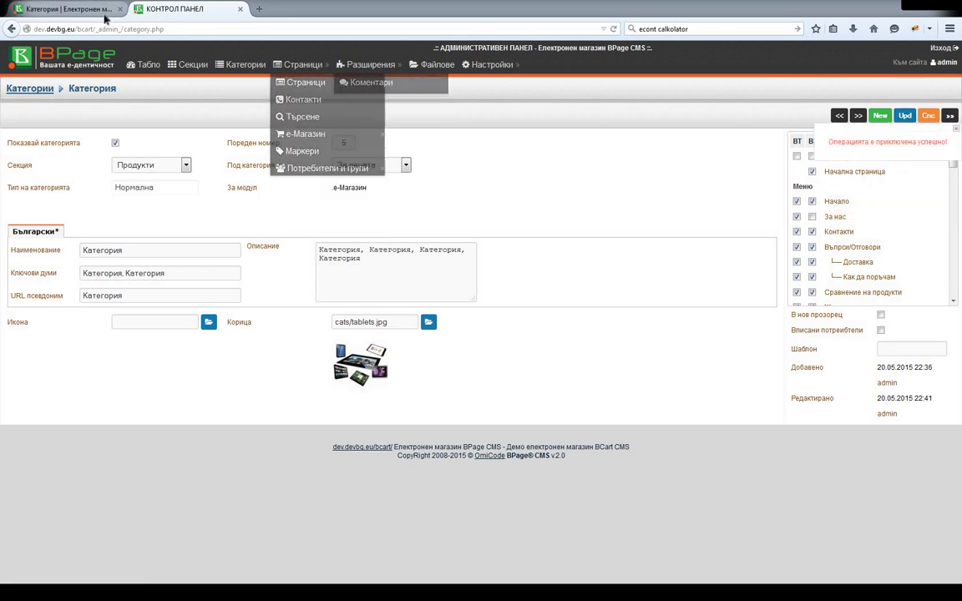
click(73, 10)
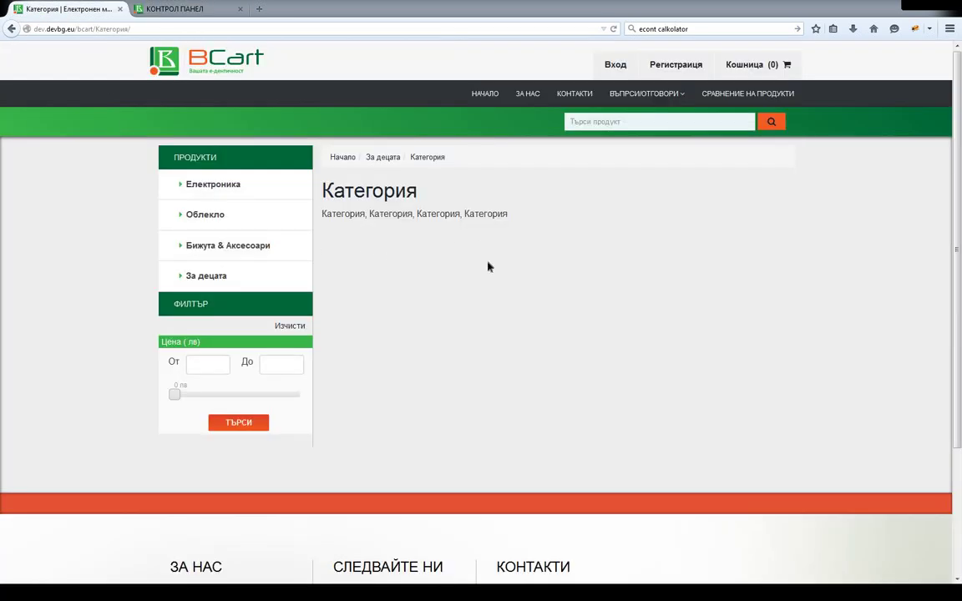
click(527, 93)
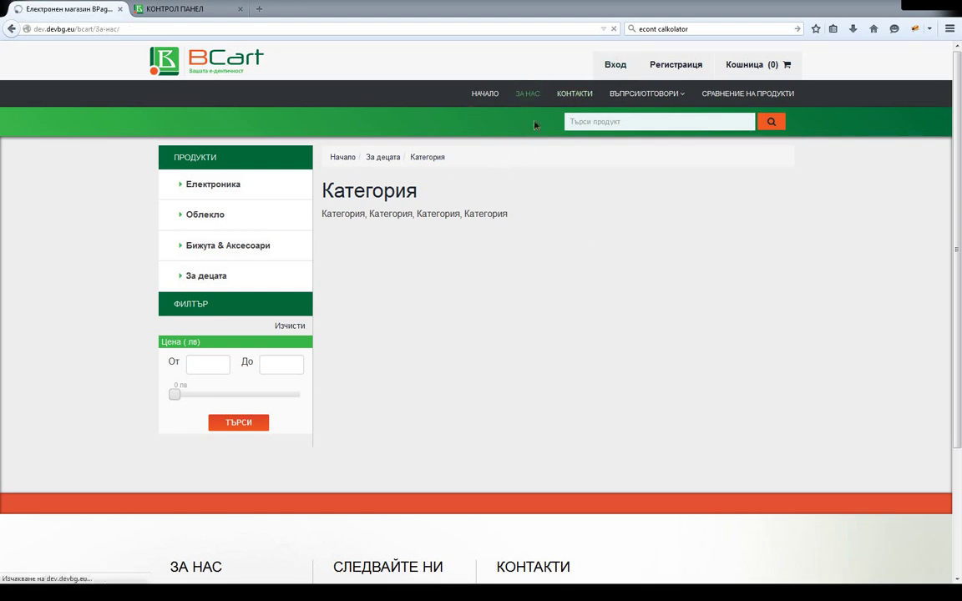
click(242, 274)
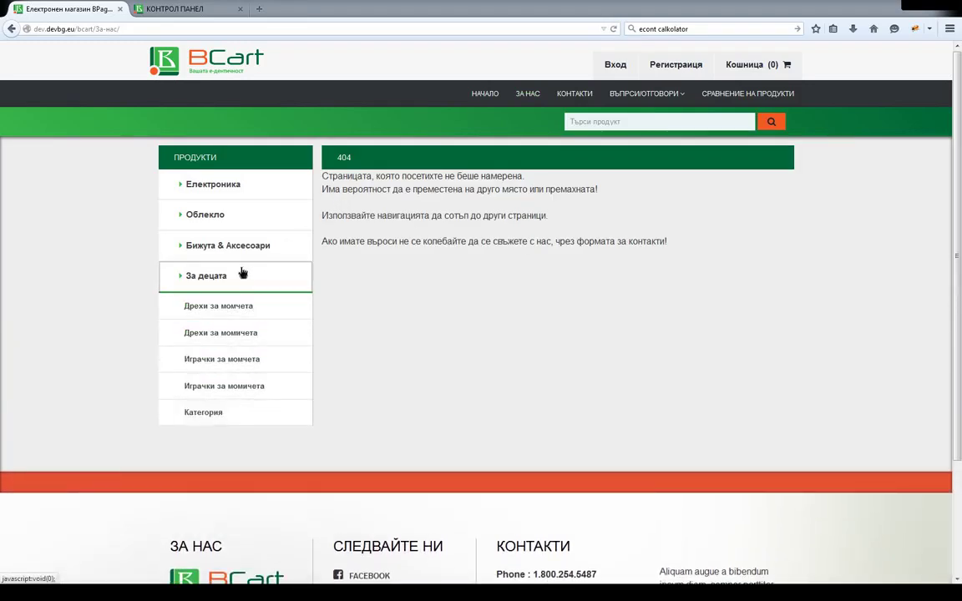
- Compare Категория's ВТ and ВИ settings with the За децата submenu on the storefront's За нас page
click(182, 10)
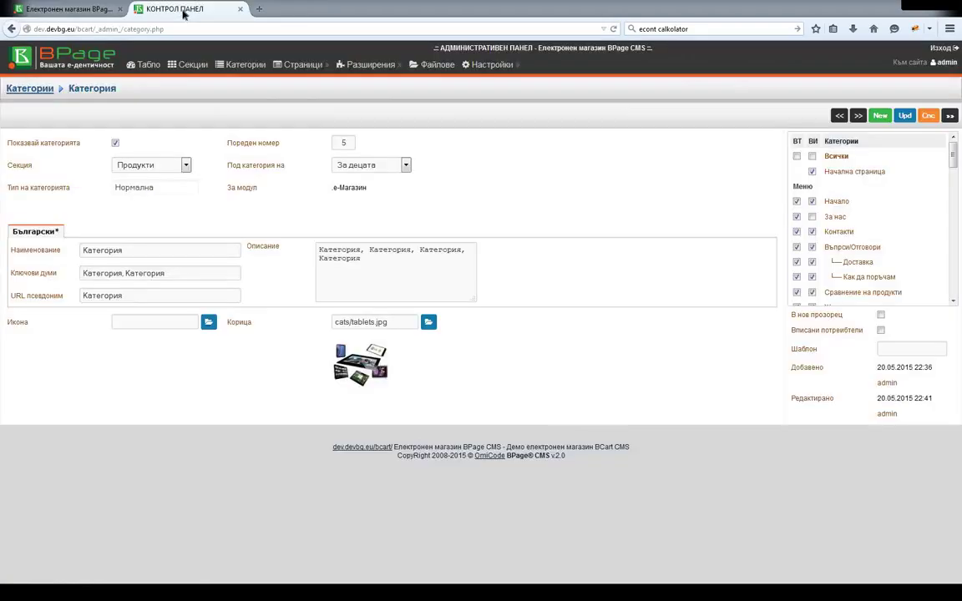
click(82, 10)
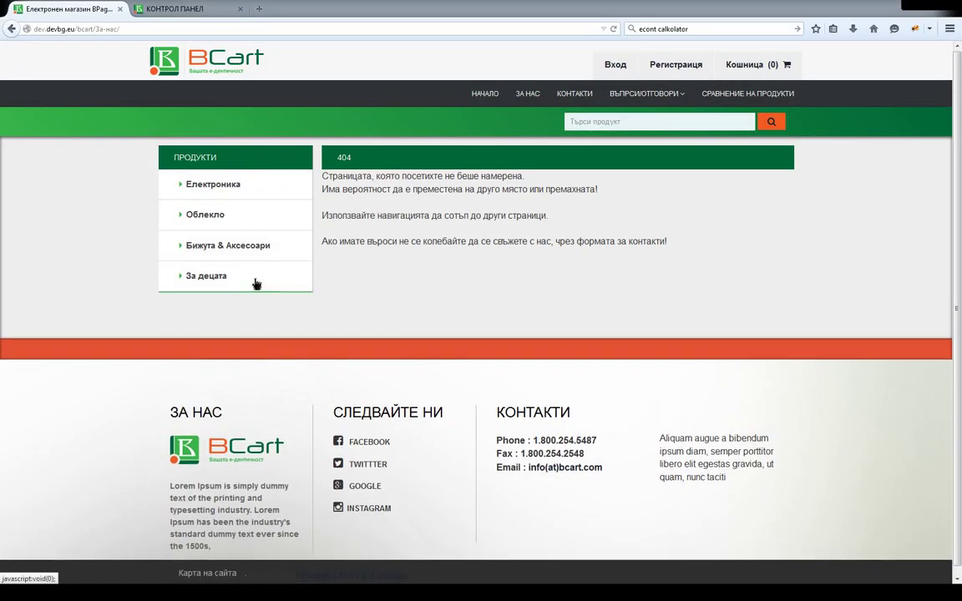
mouse_move(253, 282)
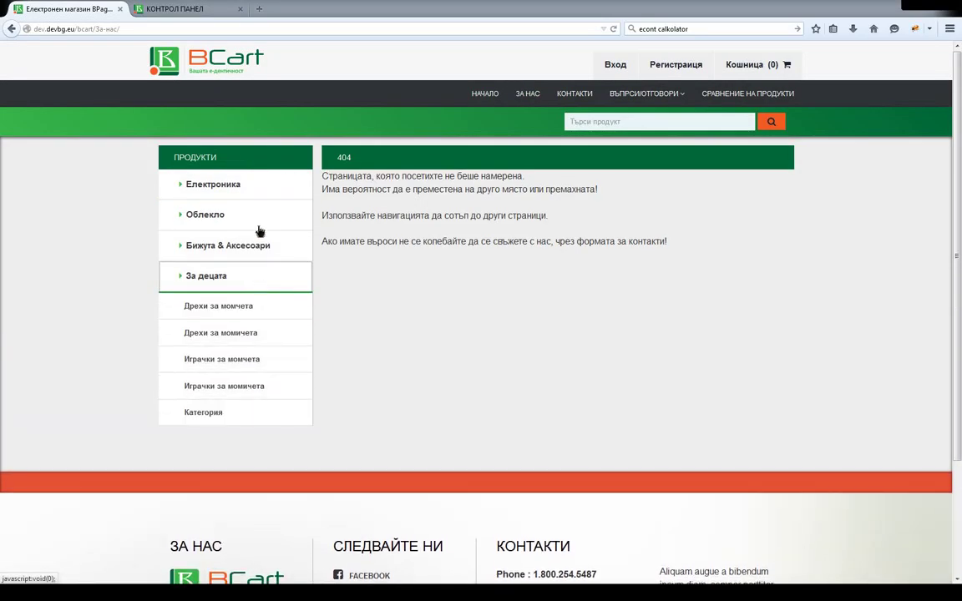
click(185, 8)
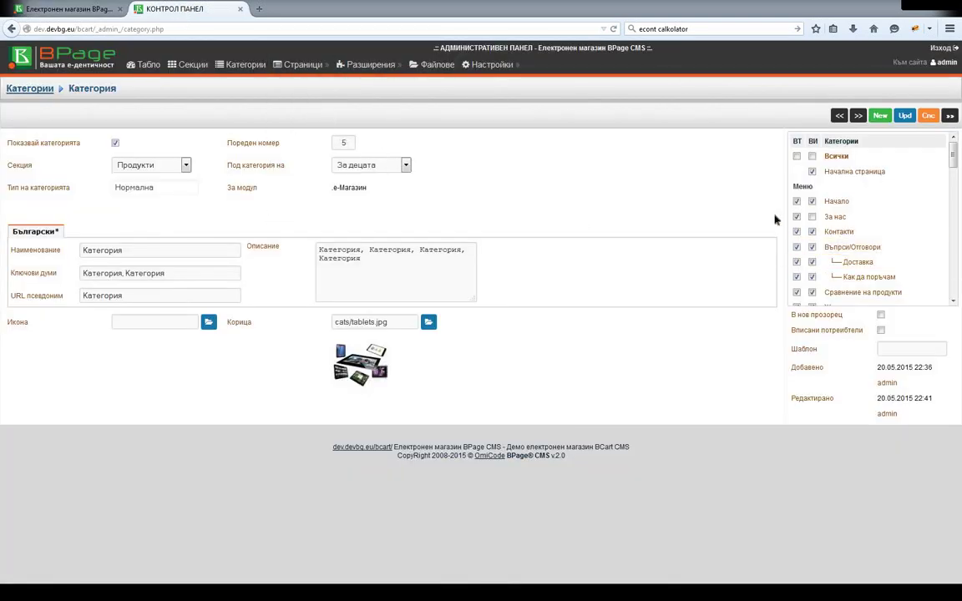
scroll(835, 221, down, 3)
scroll(869, 240, up, 3)
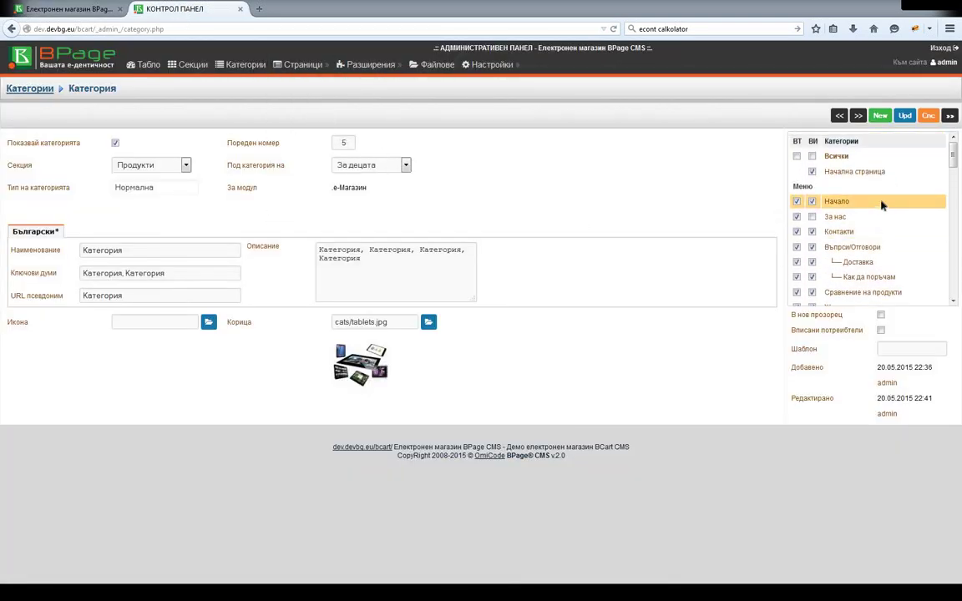
- Open За нас from the category list filtered to the Меню section, review Категория's ВТ and ВИ settings there, and save it
click(836, 114)
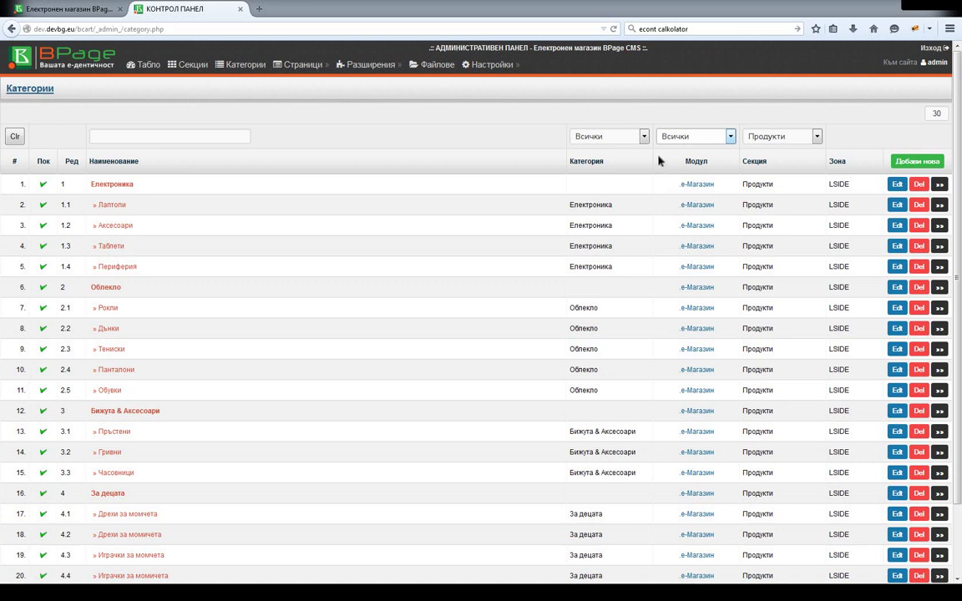
click(771, 159)
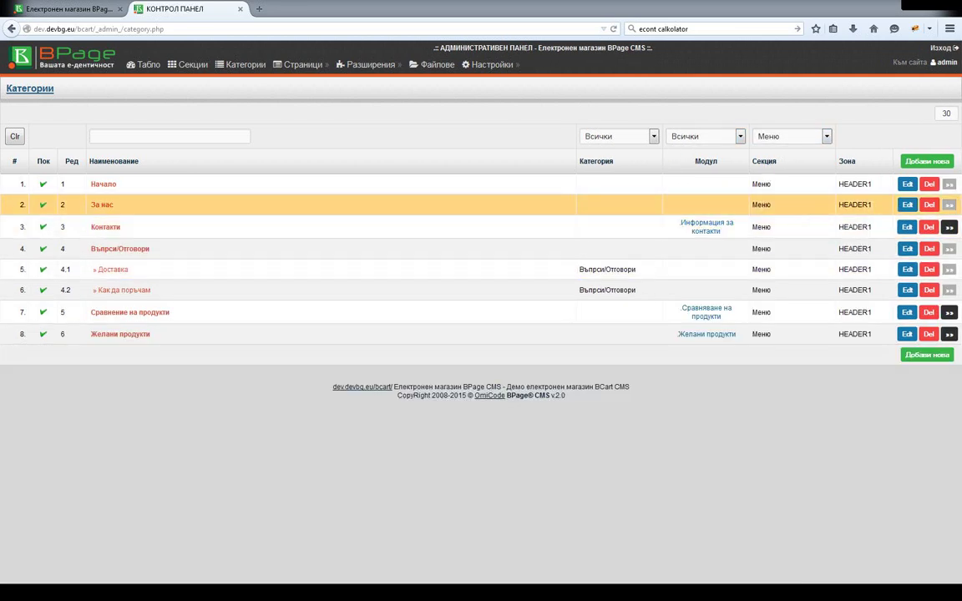
click(908, 205)
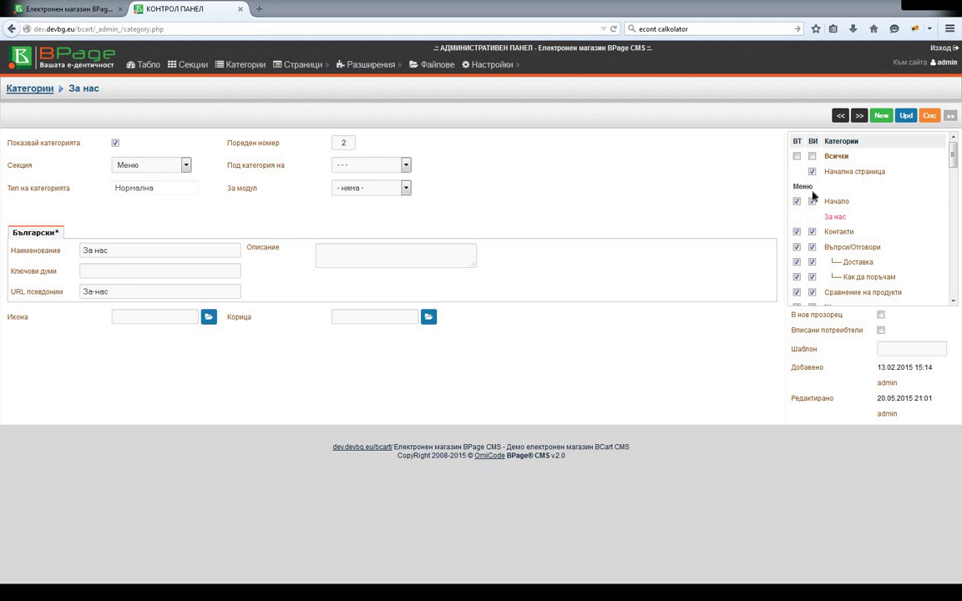
scroll(810, 201, down, 6)
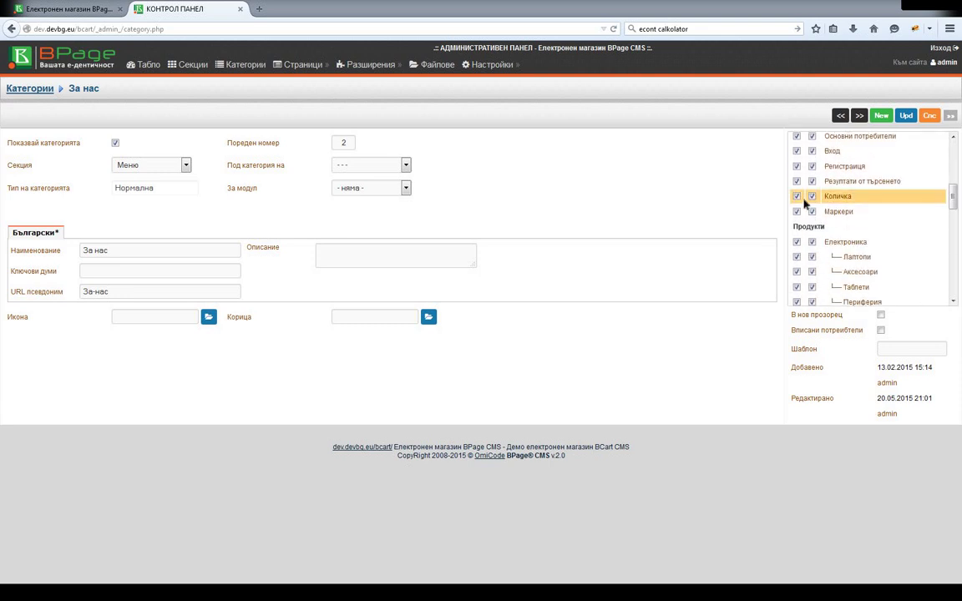
scroll(807, 205, down, 8)
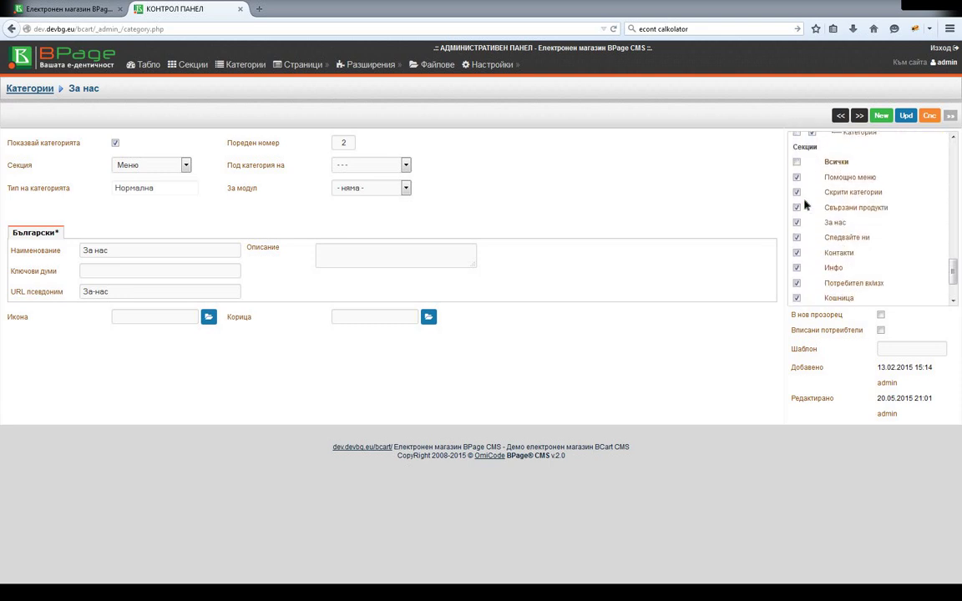
scroll(807, 205, up, 2)
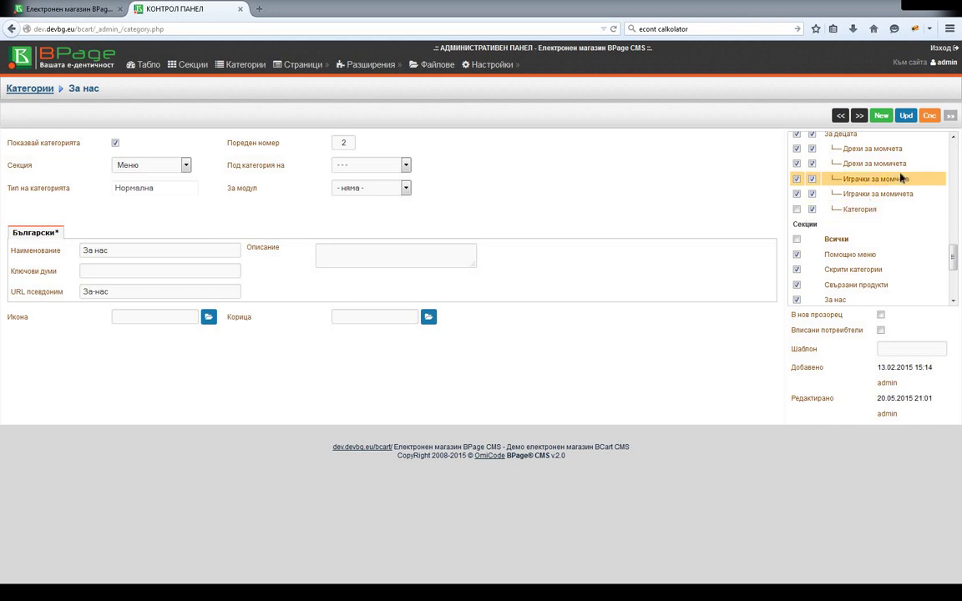
click(907, 115)
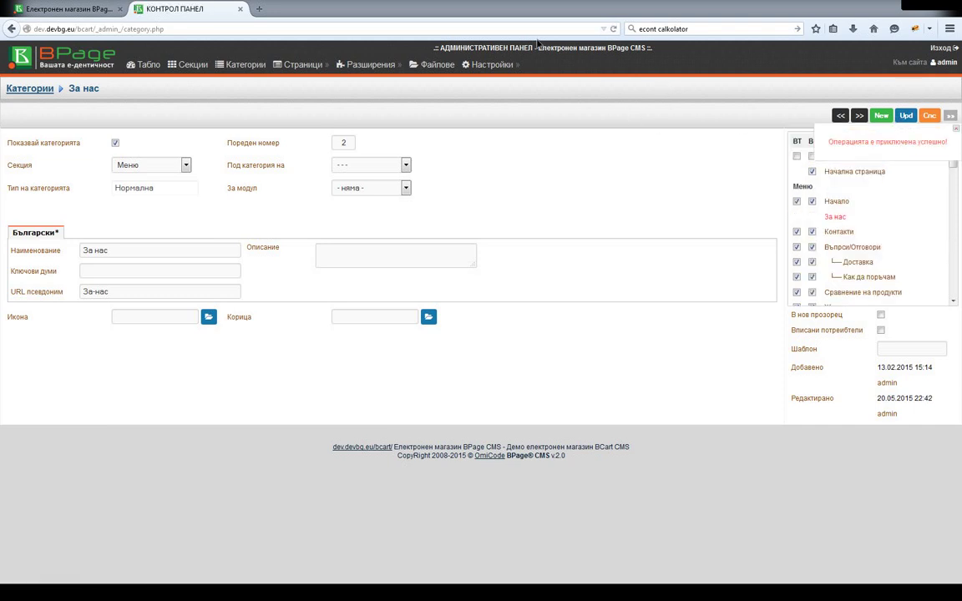
- Check the За децата submenu again on the storefront's За нас page and close the browser's developer tools
click(67, 9)
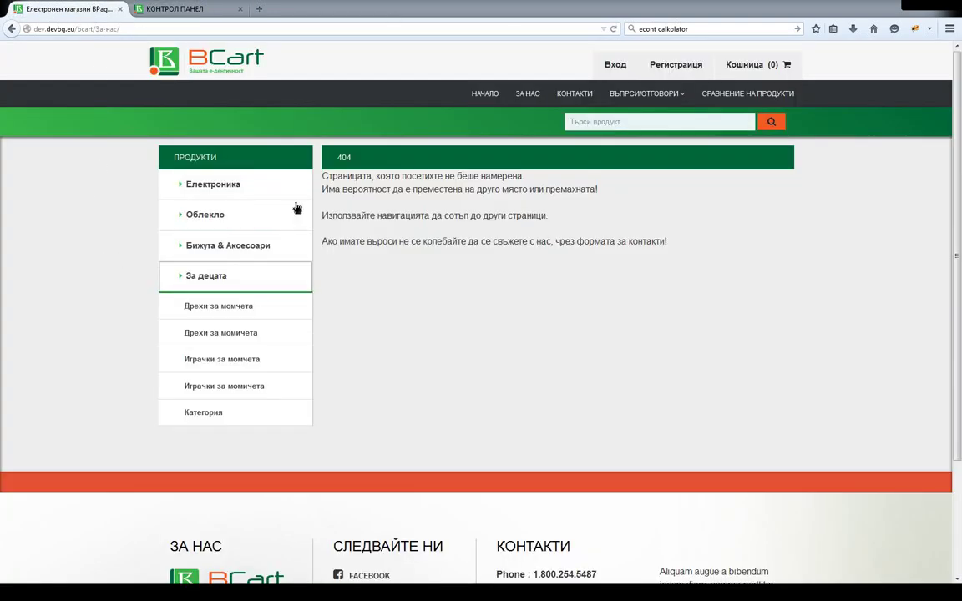
key(F12)
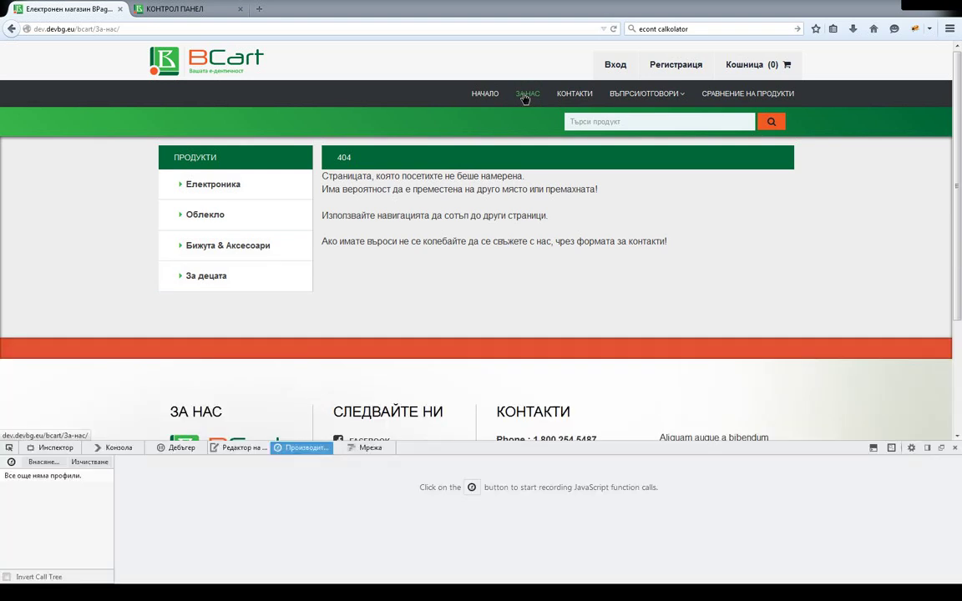
click(208, 276)
scroll(350, 282, down, 1)
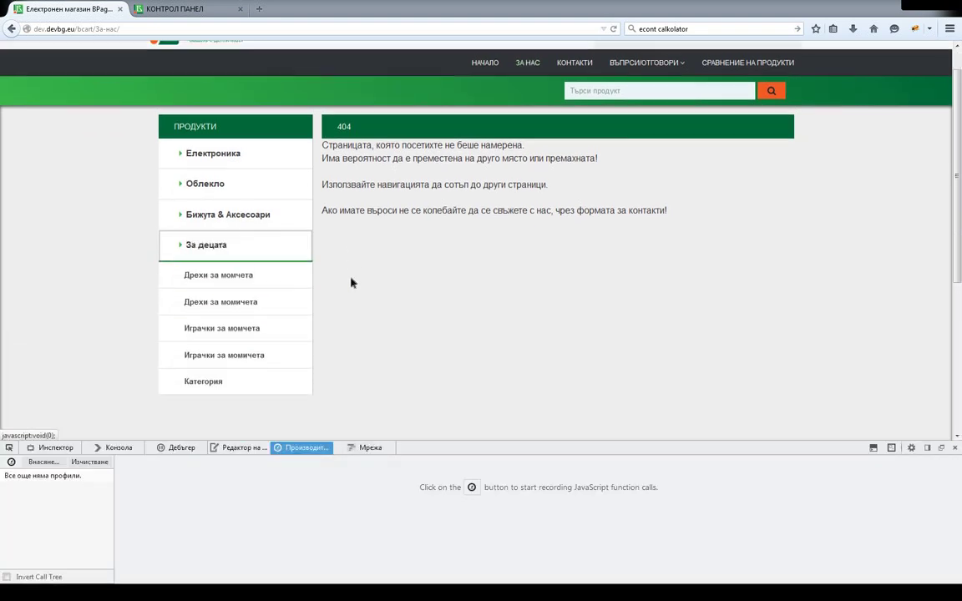
scroll(276, 281, down, 3)
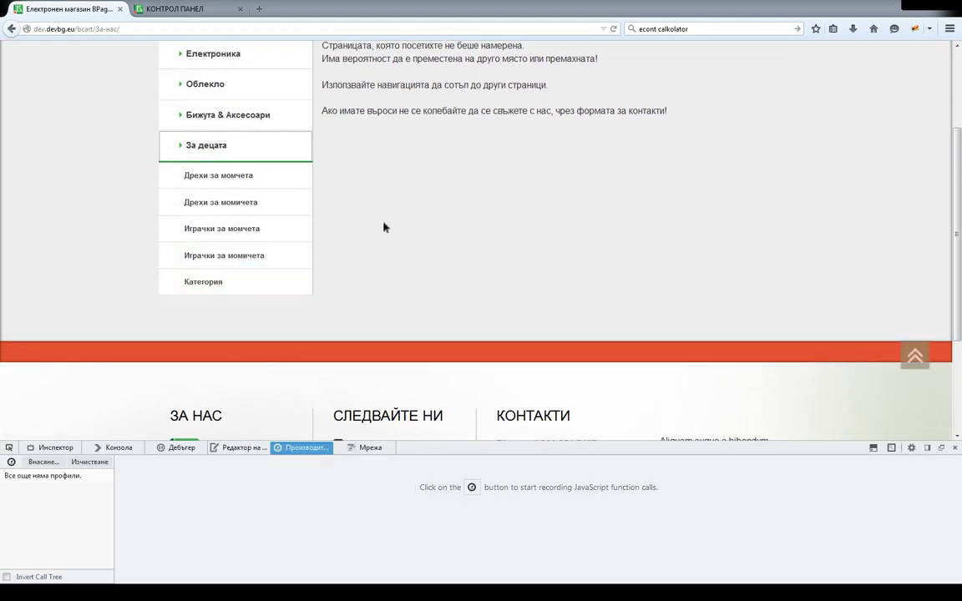
click(954, 448)
scroll(586, 227, up, 4)
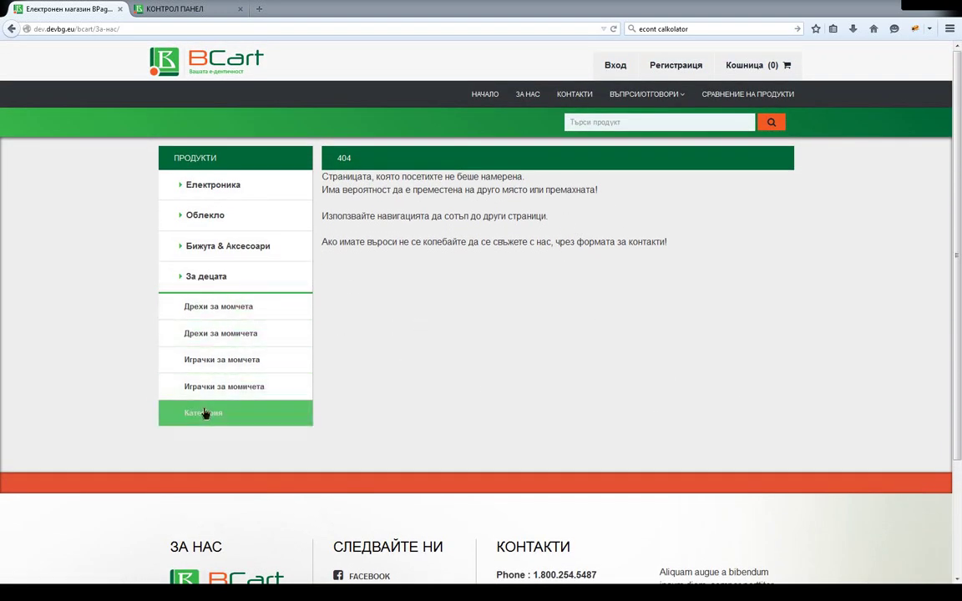
- Check Категория's ВТ and ВИ settings in the control panel's За нас form, and close the form without saving
key(ctrl+Tab)
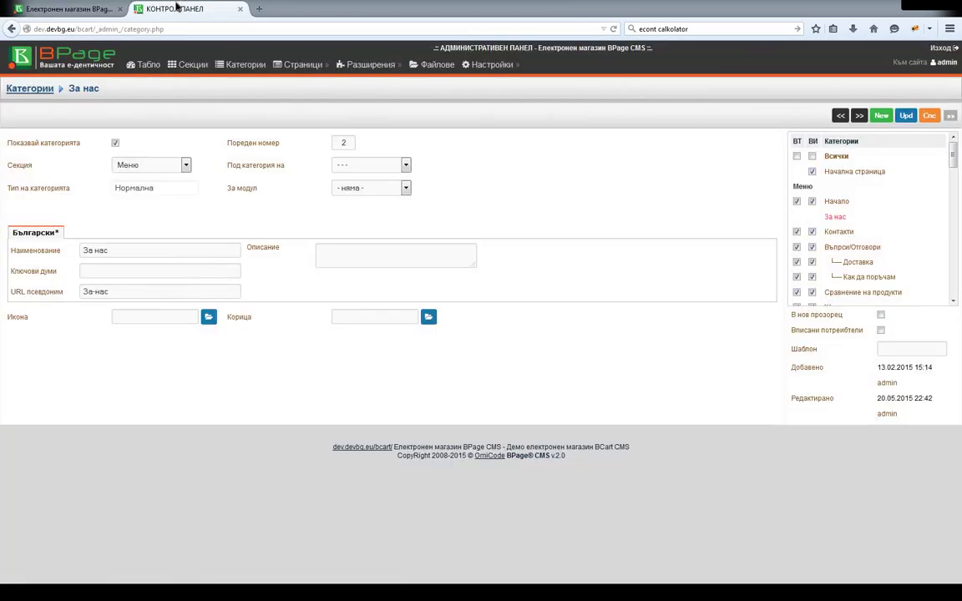
scroll(849, 235, down, 3)
scroll(849, 234, down, 10)
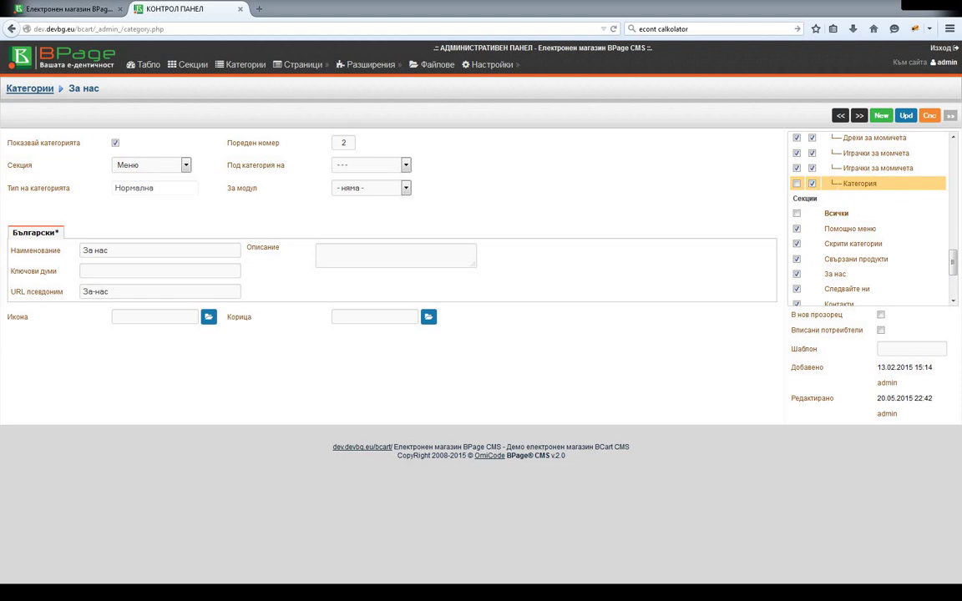
click(935, 118)
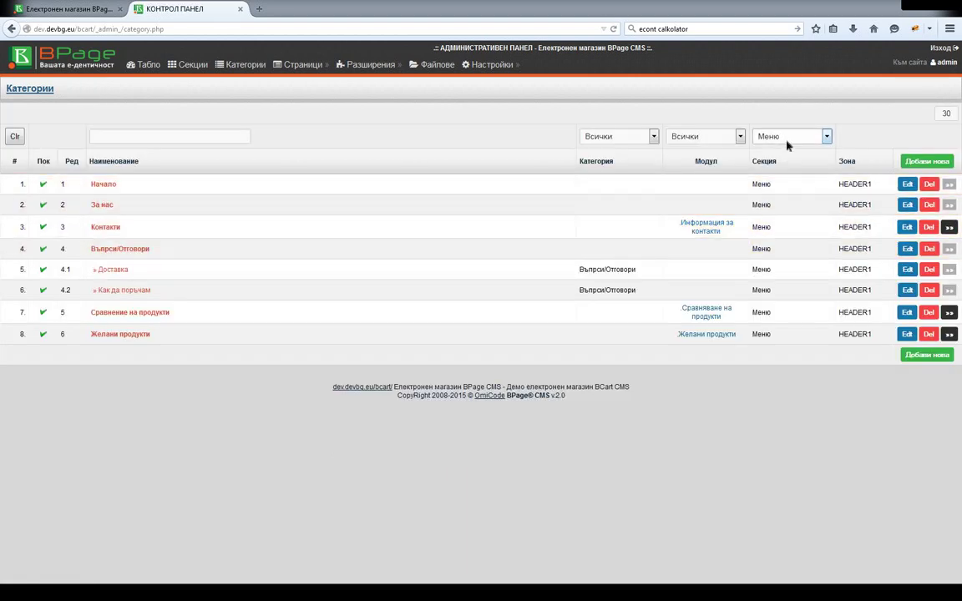
- Filter the category list to the Продукти section, open Категория under За децата for editing, and save it
click(787, 136)
click(778, 188)
scroll(797, 236, down, 2)
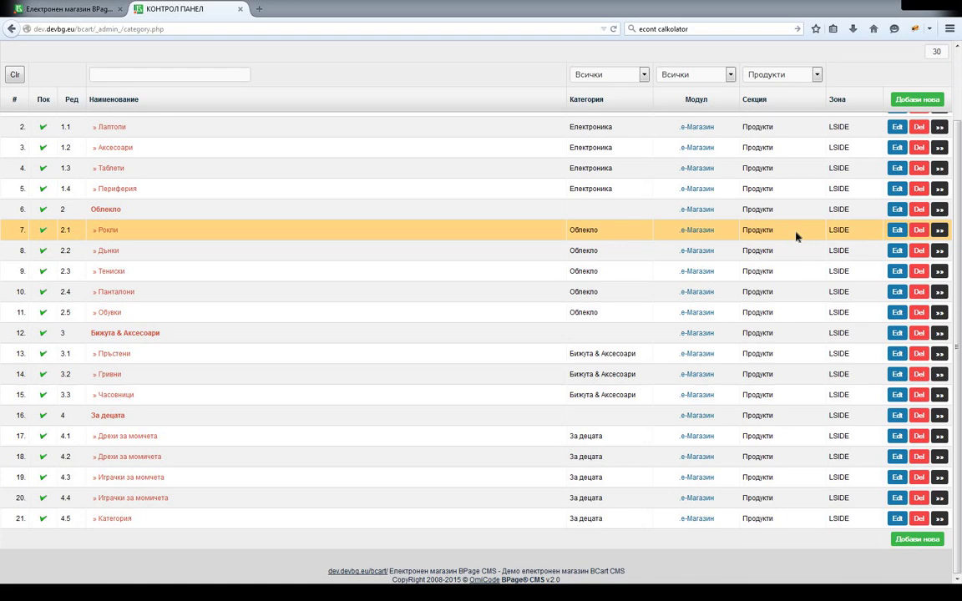
click(897, 519)
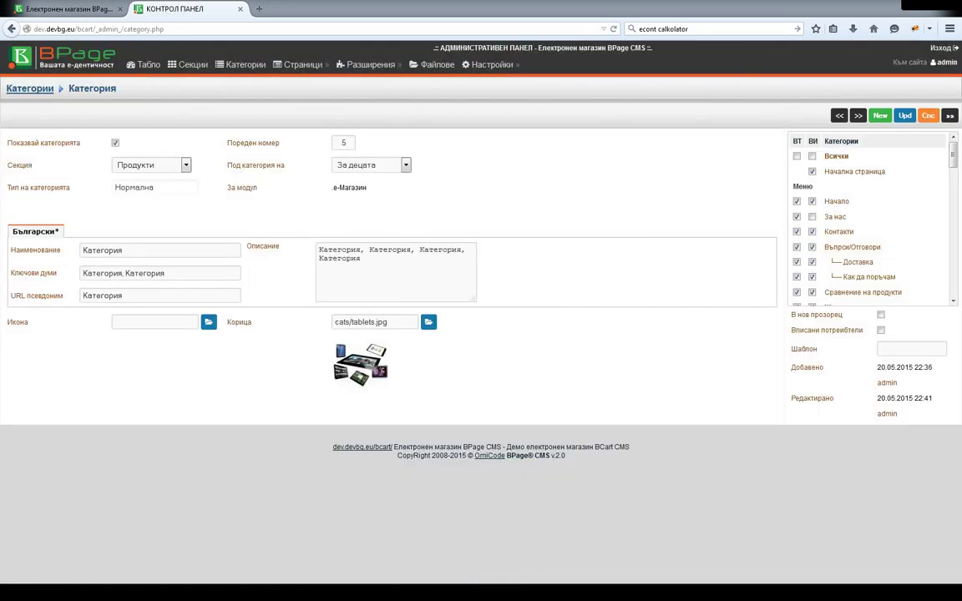
scroll(832, 209, down, 1)
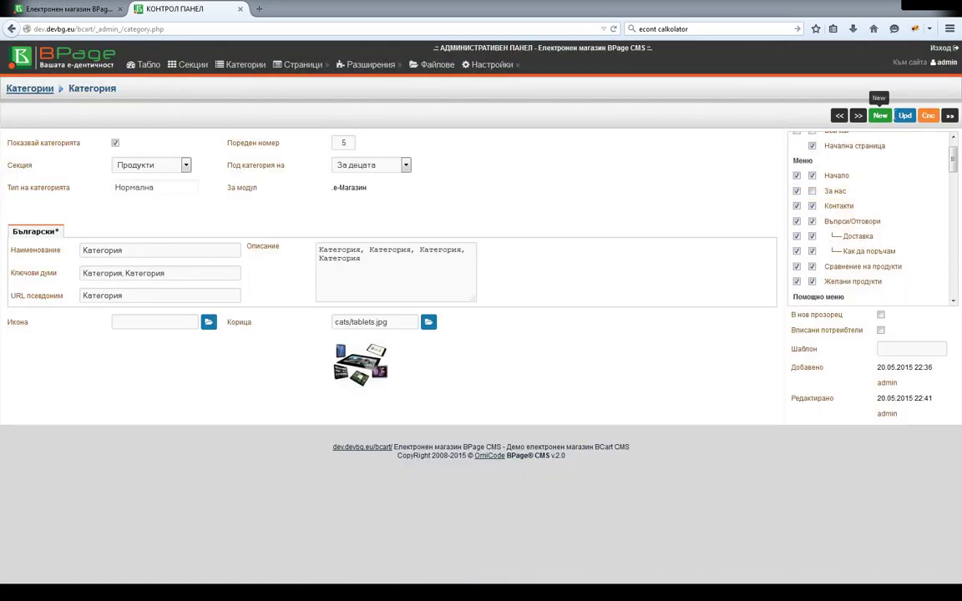
- Reload the storefront's За нас page and expand За децата to check its submenu
click(67, 8)
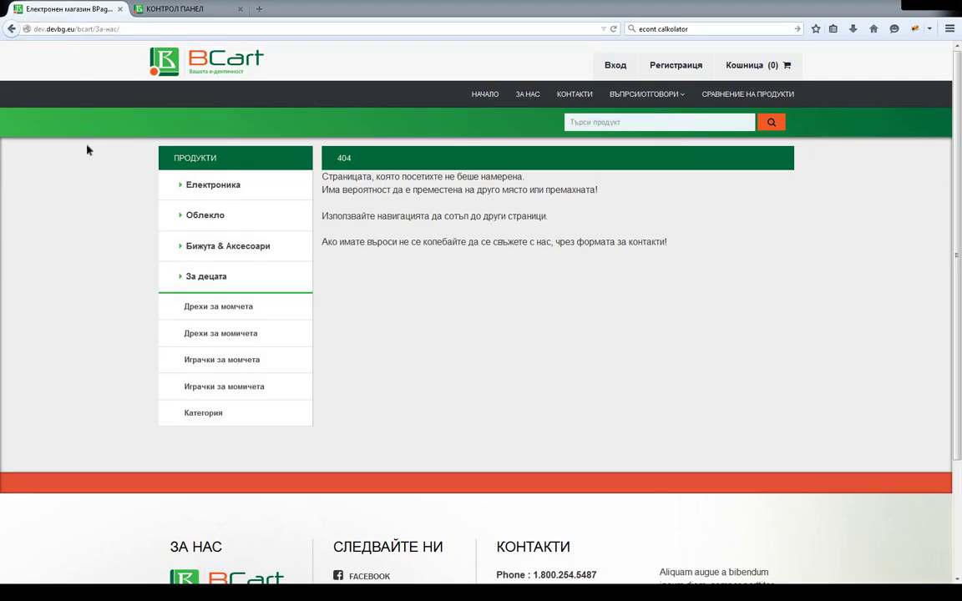
key(F5)
click(174, 9)
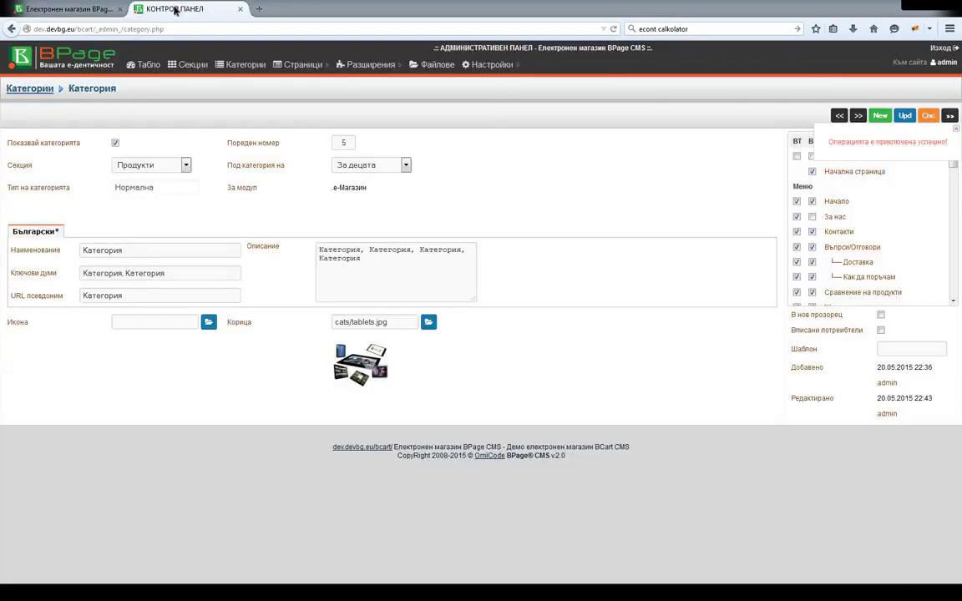
click(30, 11)
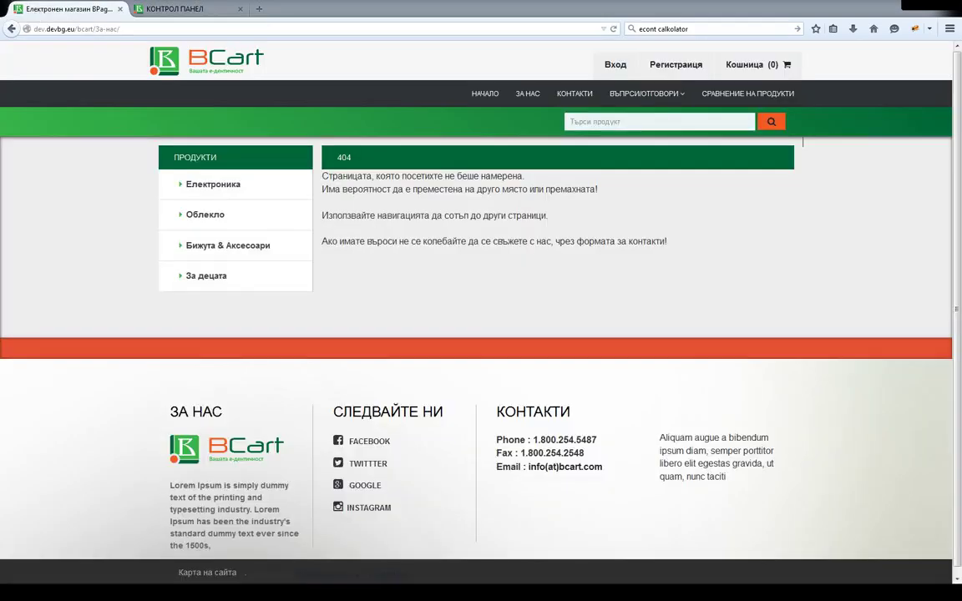
click(216, 290)
- Set Категория's URL псевдоним to категория1234 in the control panel and save the category
click(200, 9)
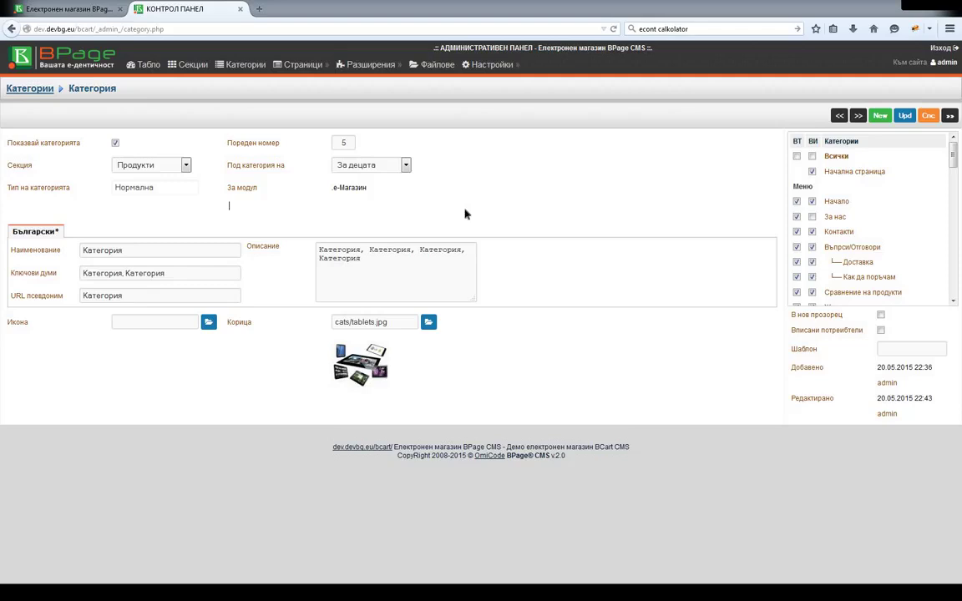
double_click(139, 294)
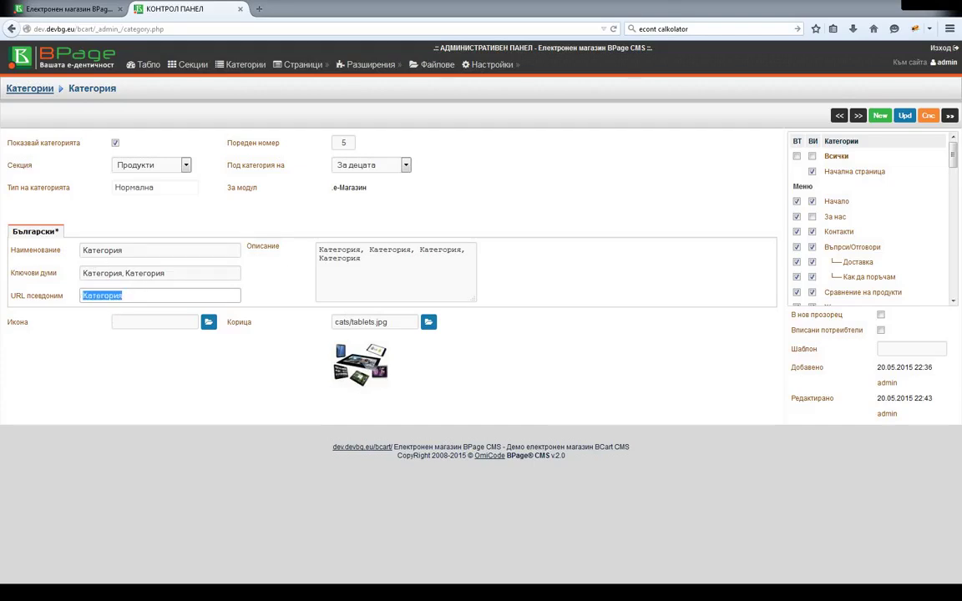
text(к)
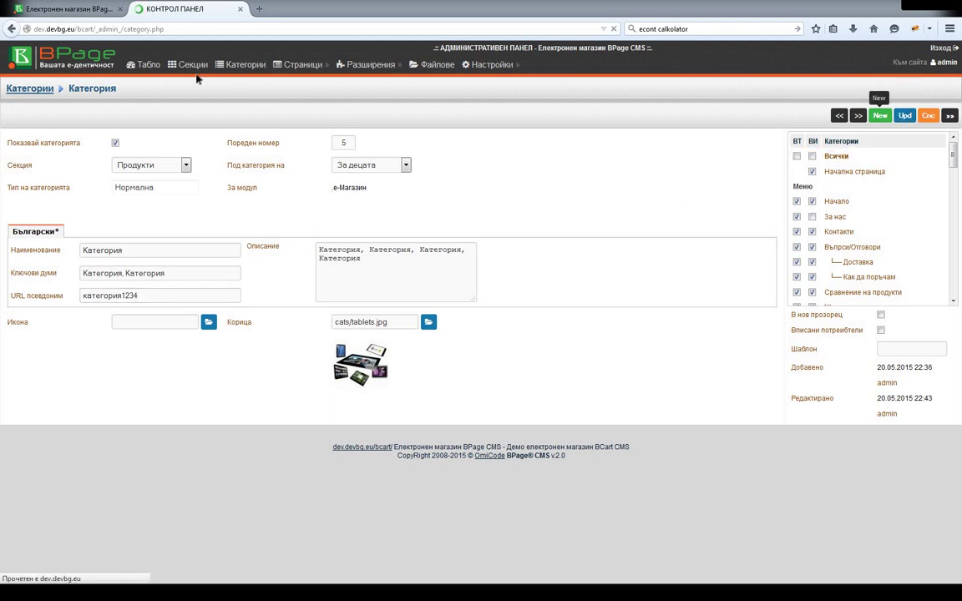
click(905, 116)
- Open Категория from the За децата submenu on the storefront's home page
click(67, 9)
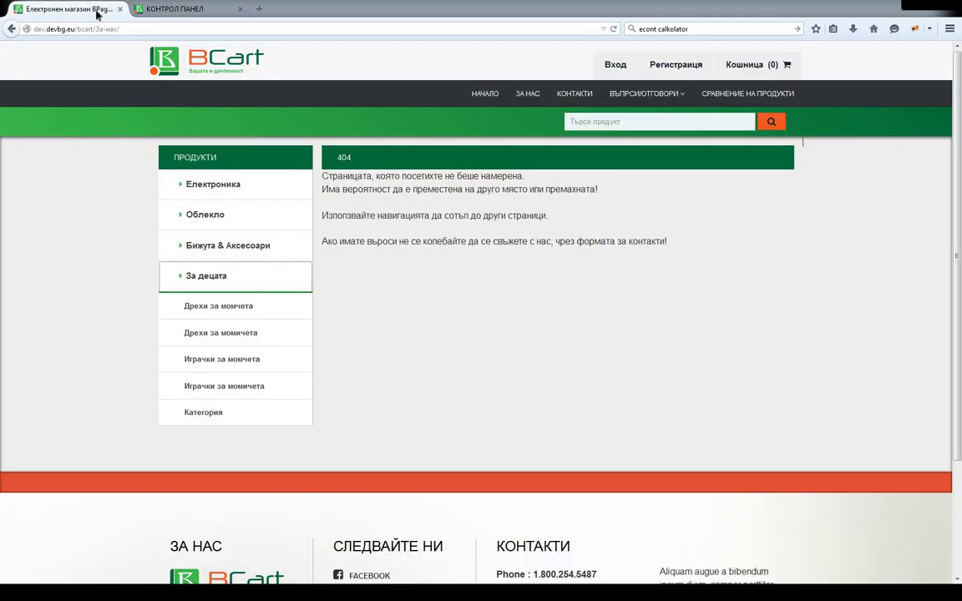
click(485, 93)
scroll(42, 168, down, 4)
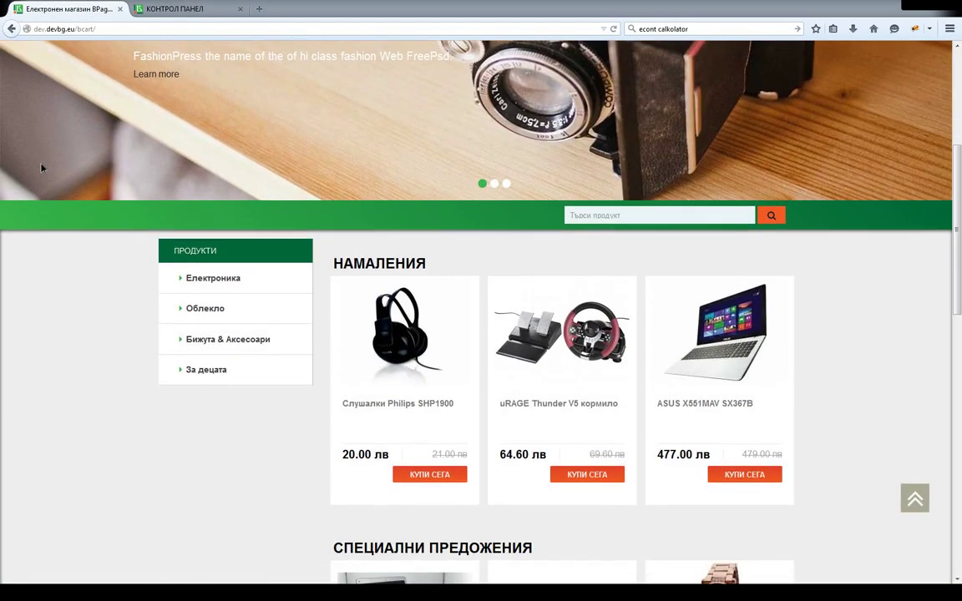
click(208, 323)
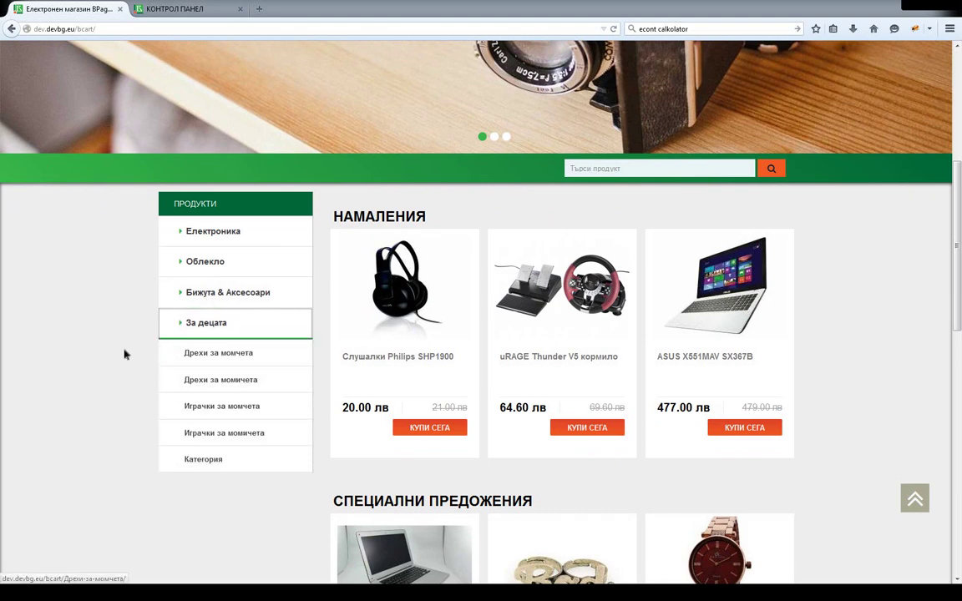
click(229, 460)
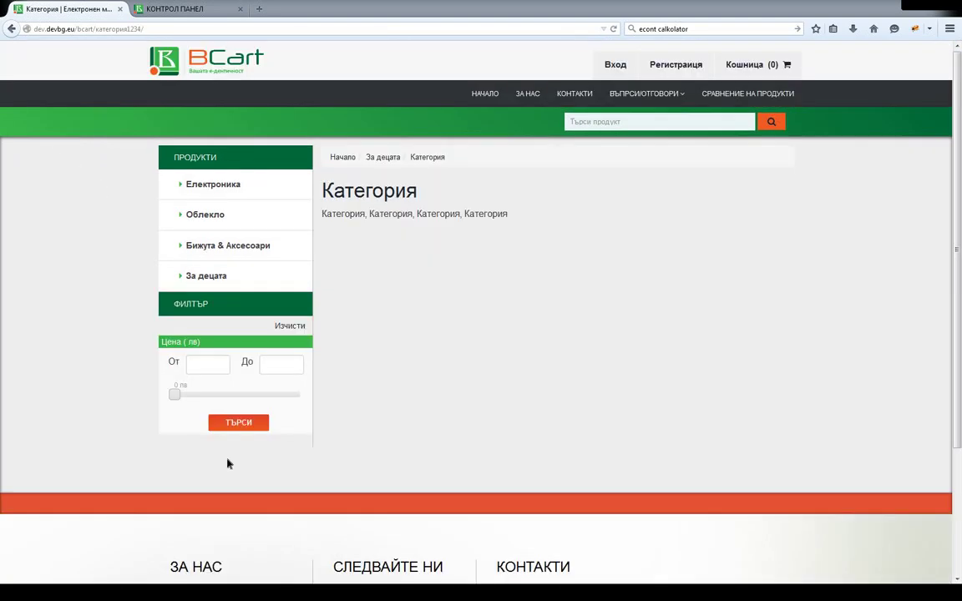
- Highlight the категория1234 part of the Категория page's web address to inspect the URL alias
drag(94, 28, 144, 29)
click(100, 29)
drag(95, 28, 144, 29)
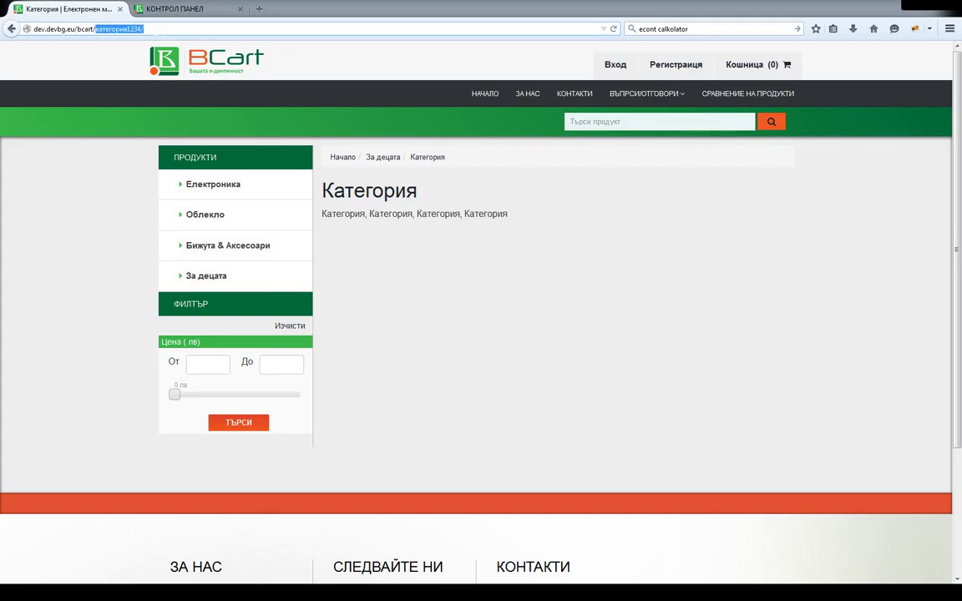
click(116, 216)
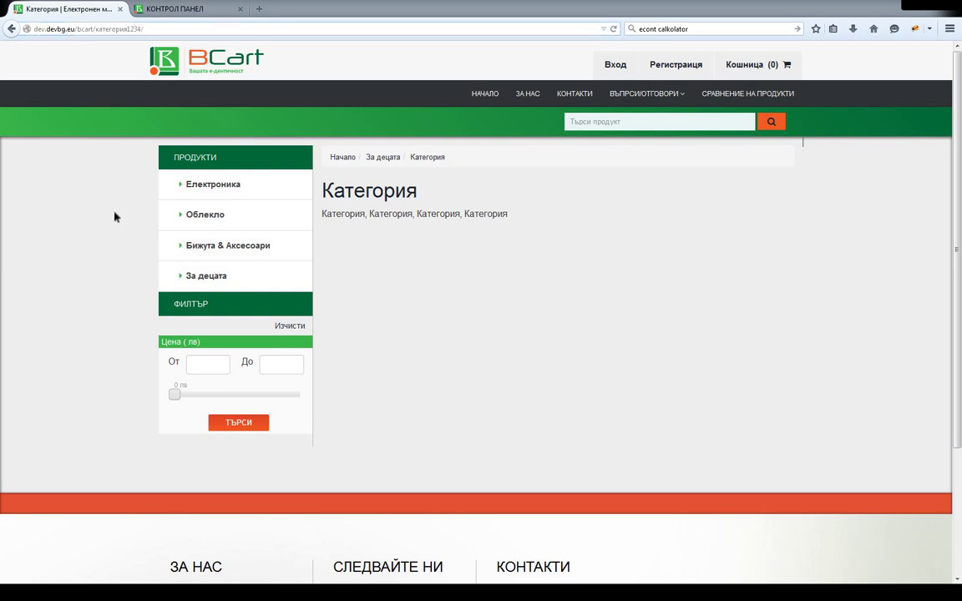
- Open the parent За децата page from the breadcrumb, look over its subcategories and products, and return to Категория's form in the control panel
click(382, 158)
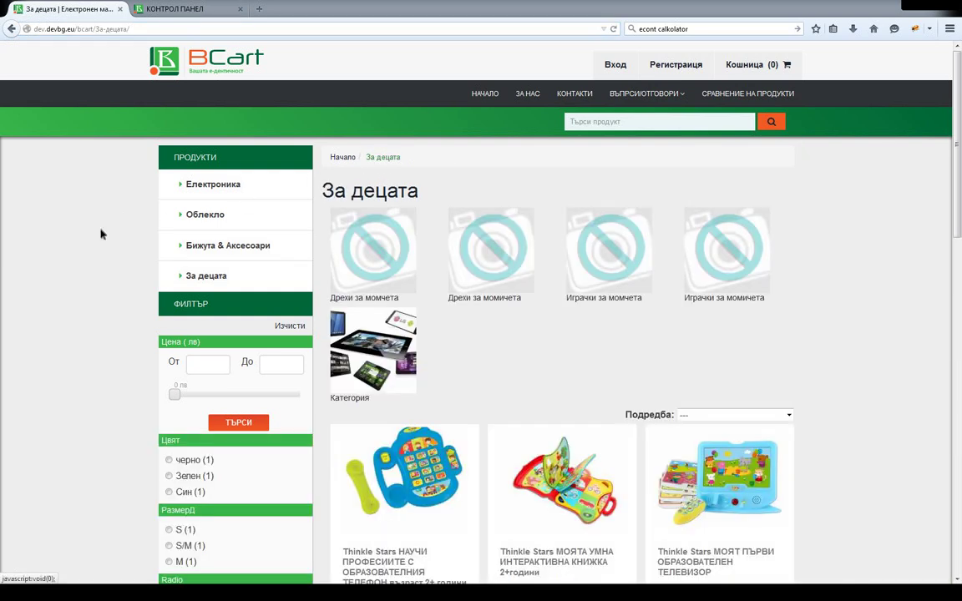
scroll(71, 237, down, 3)
scroll(71, 238, up, 2)
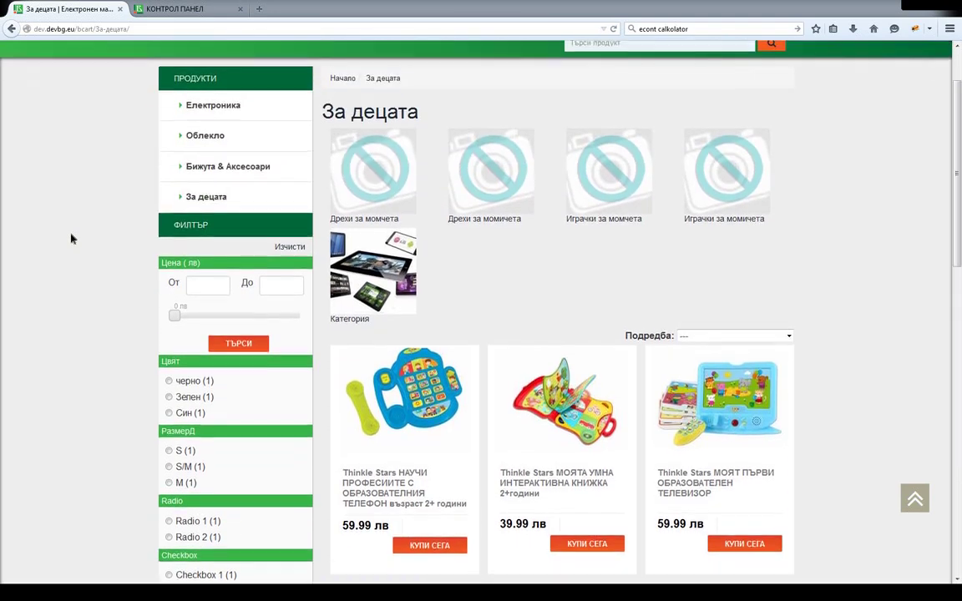
scroll(71, 239, up, 1)
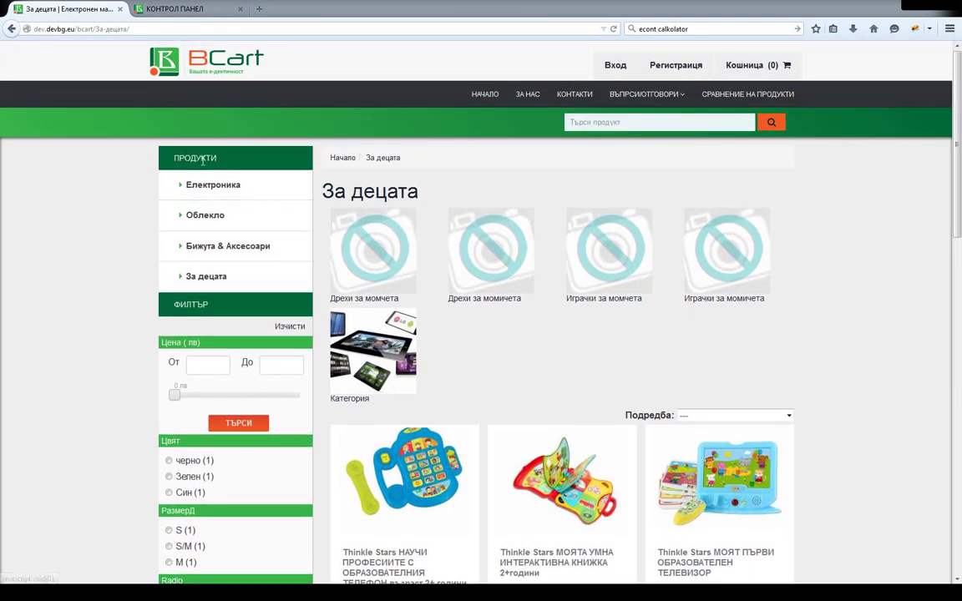
click(485, 94)
click(174, 10)
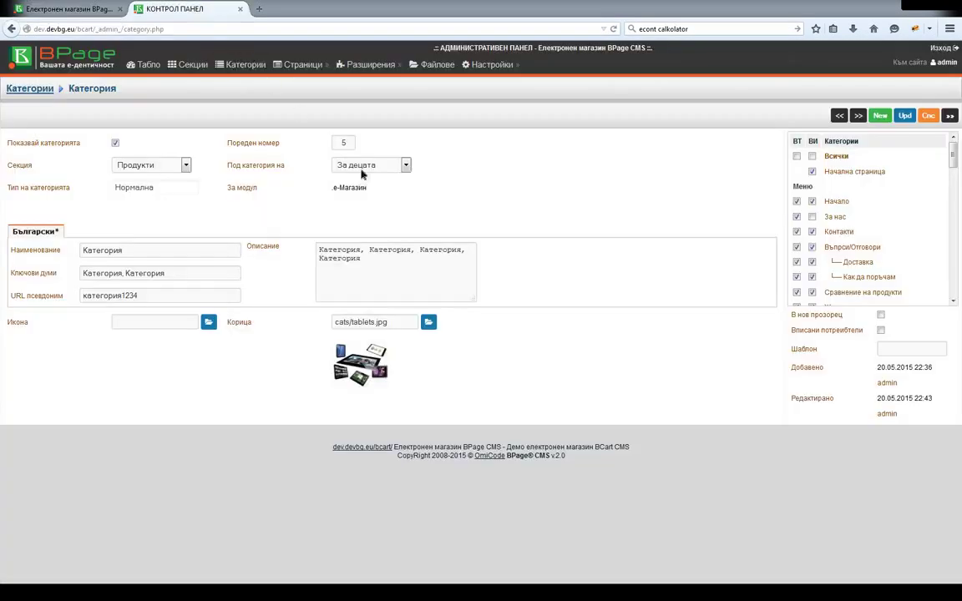